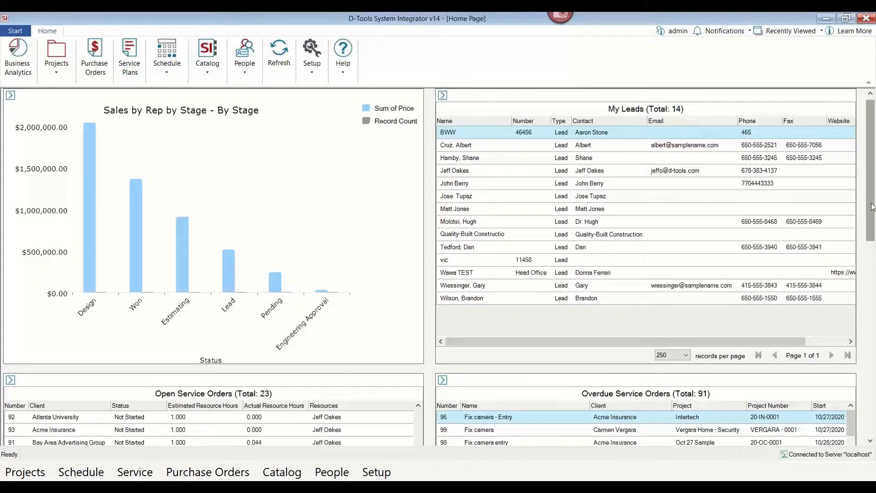
Scroll through the home page dashboards to review leads, service orders and change orders.
drag(872, 211, 874, 296)
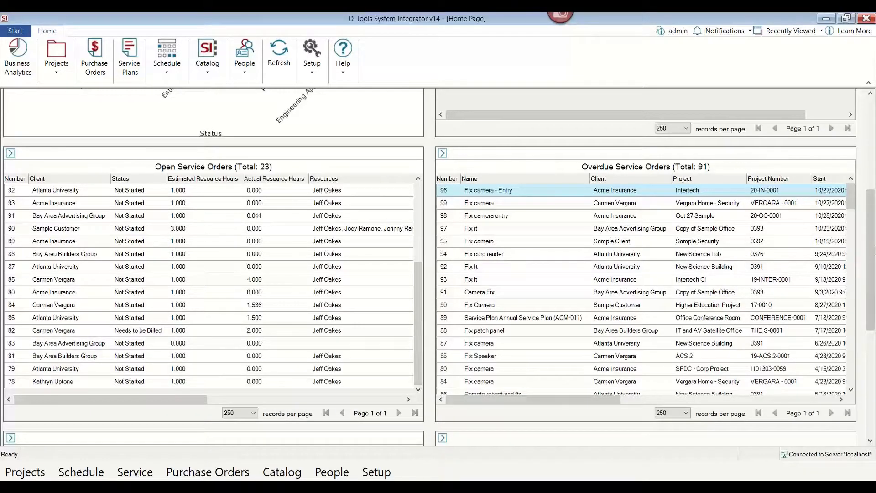
drag(873, 215, 869, 325)
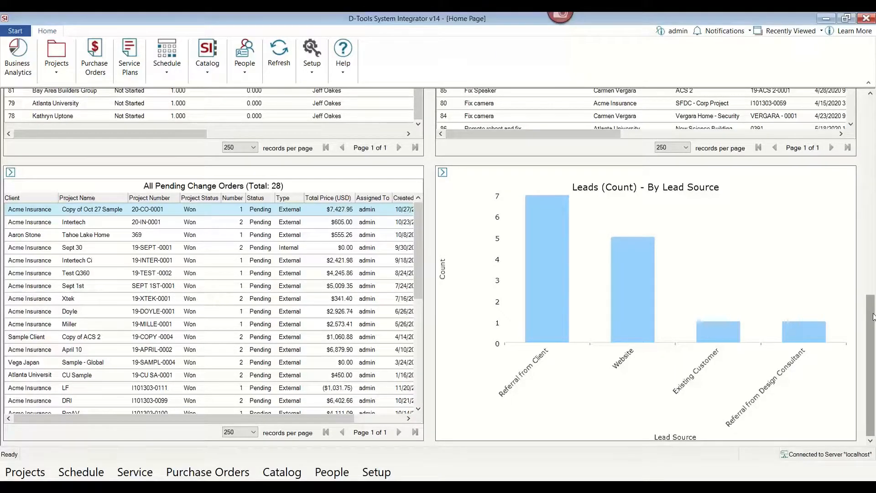
drag(872, 316, 873, 117)
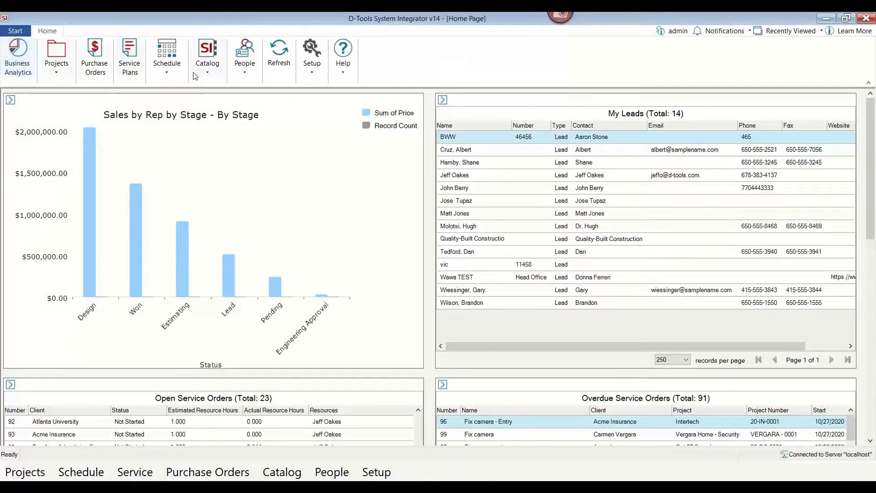
Open the Add Products From Library window from the catalog.
click(208, 73)
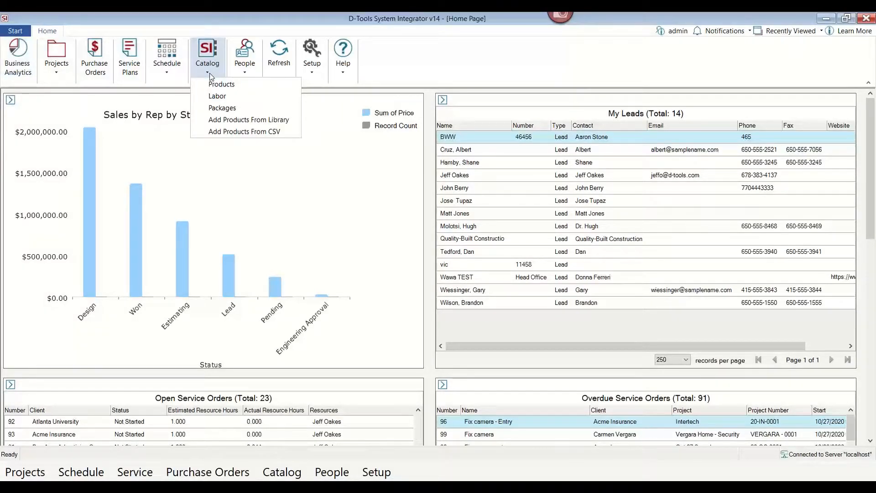
click(234, 120)
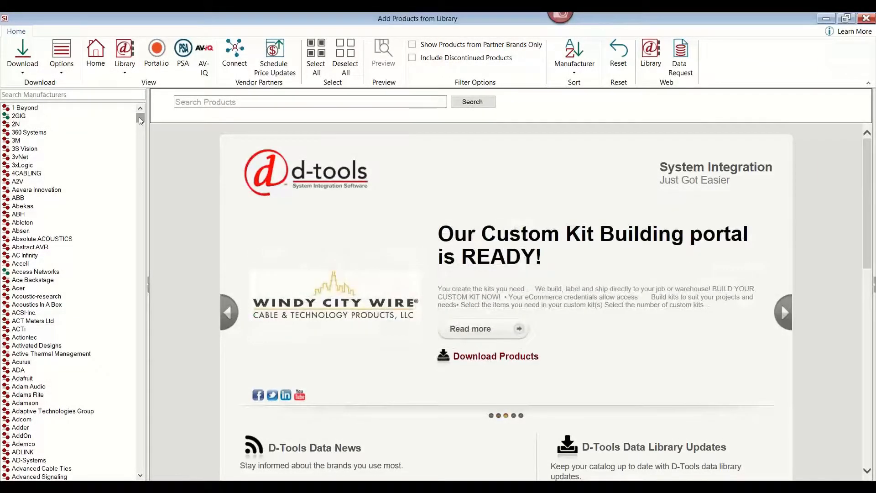
mouse_move(140, 120)
mouse_down()
mouse_move(139, 239)
mouse_move(140, 117)
mouse_up()
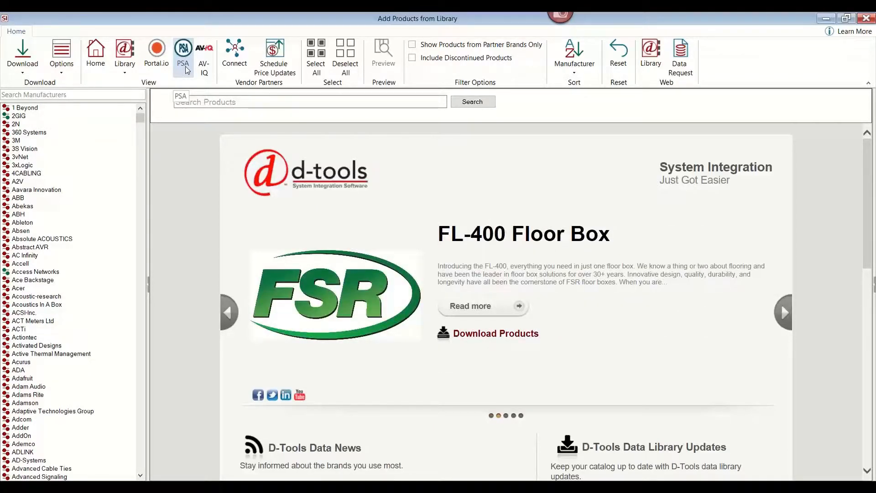
Open the Connect to Vendor Partners window to view the list of vendor partners.
click(234, 69)
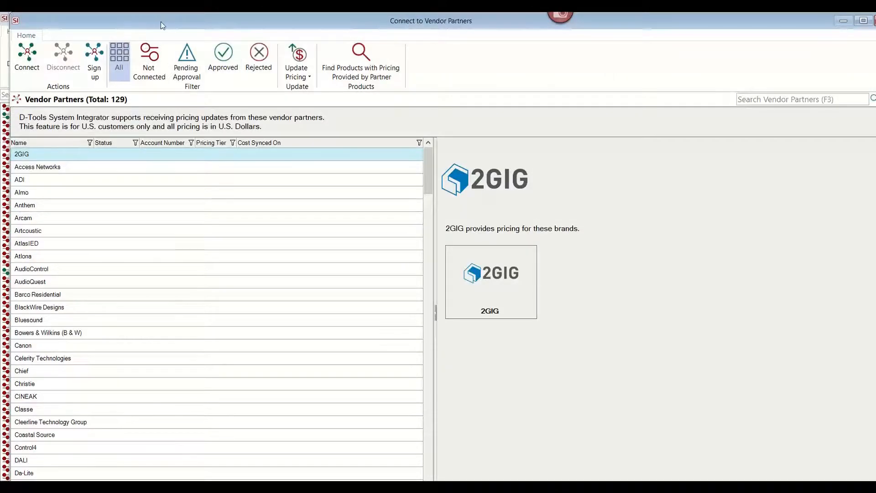
drag(161, 21, 145, 13)
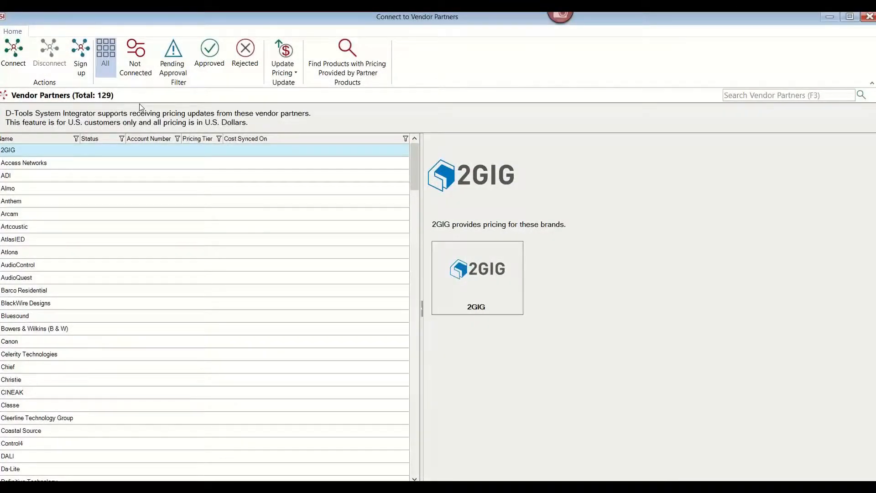
drag(266, 18, 272, 19)
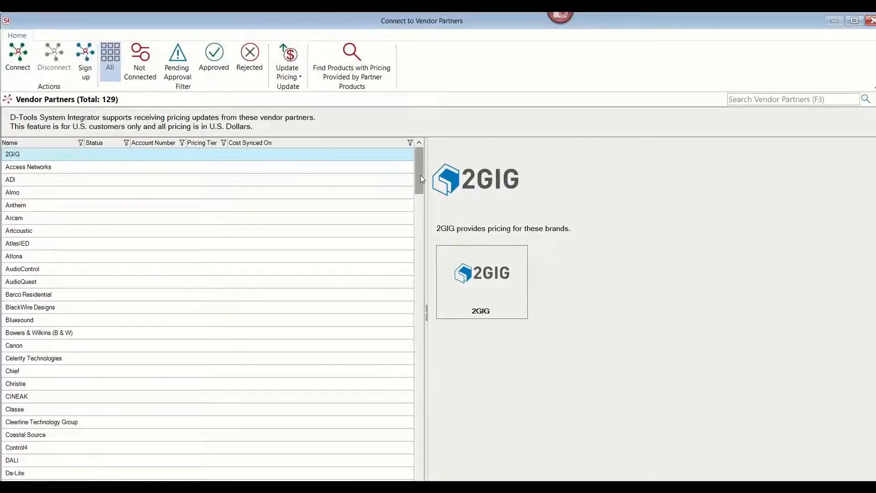
mouse_move(420, 179)
mouse_down()
mouse_move(404, 337)
mouse_move(410, 167)
mouse_up()
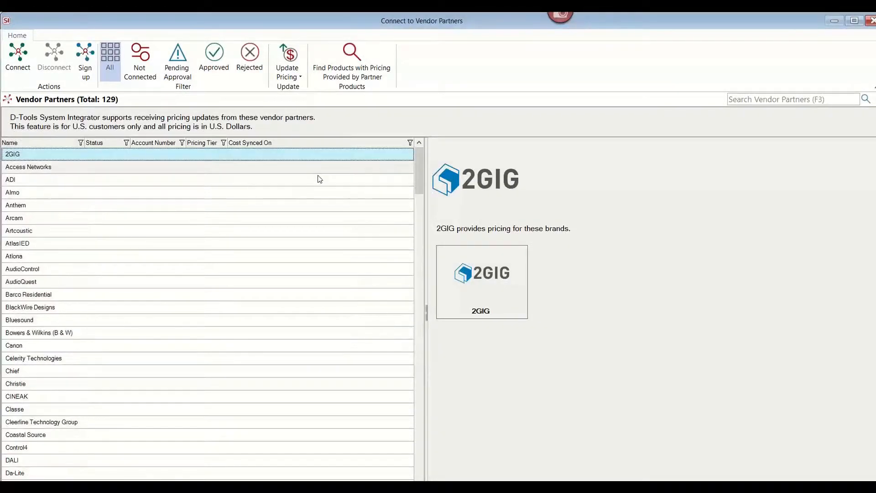
Open the connection dialog for 2GIG and cancel it.
click(17, 57)
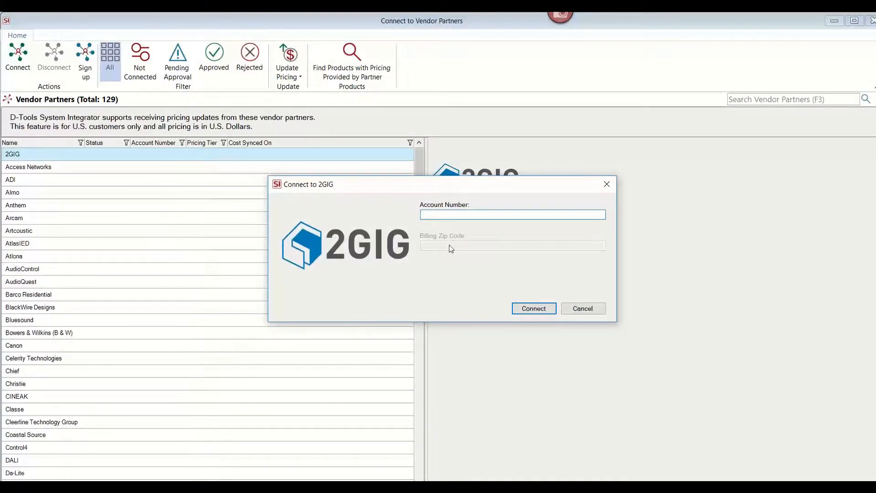
click(584, 308)
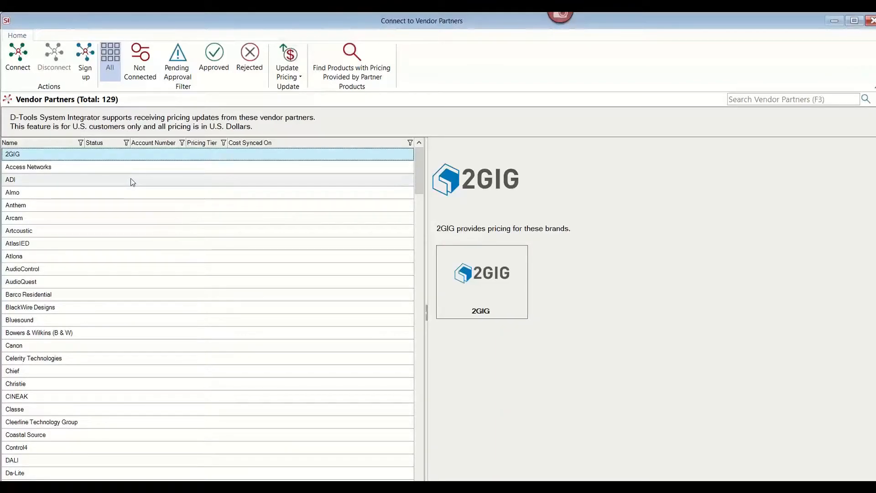
Select ADI to view the brands it provides pricing for, then close the vendor partners window.
click(133, 182)
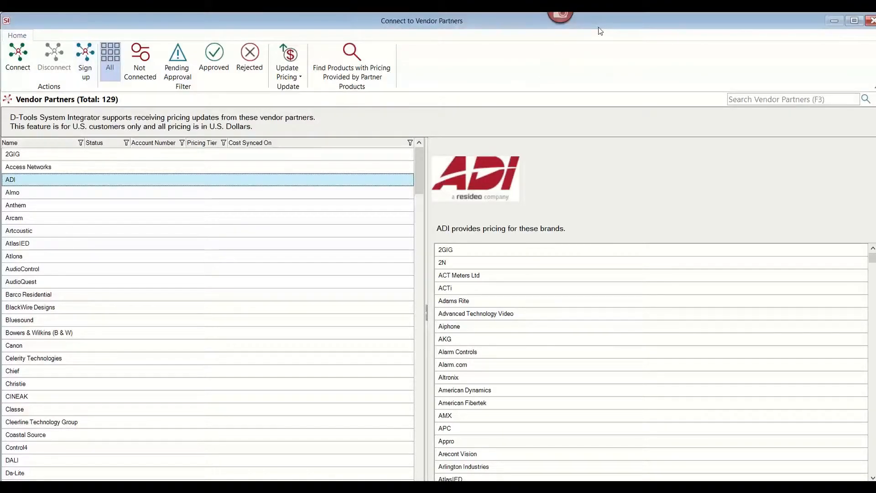
drag(601, 28, 552, 82)
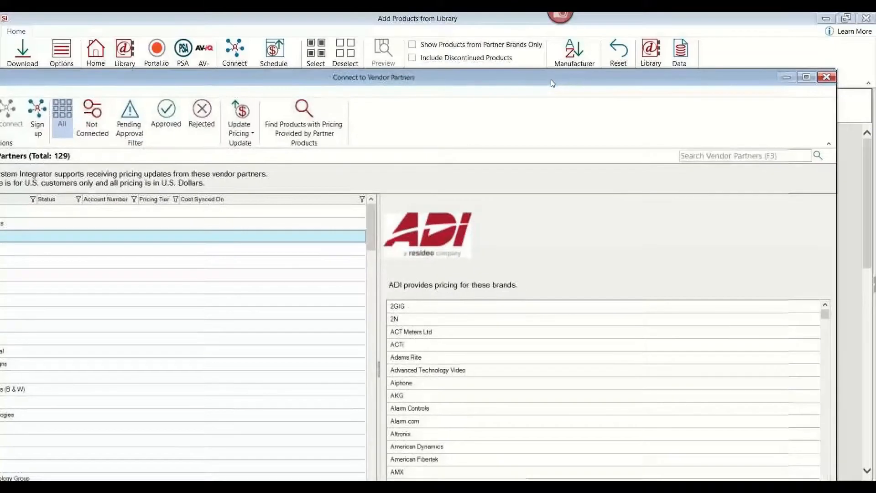
click(824, 78)
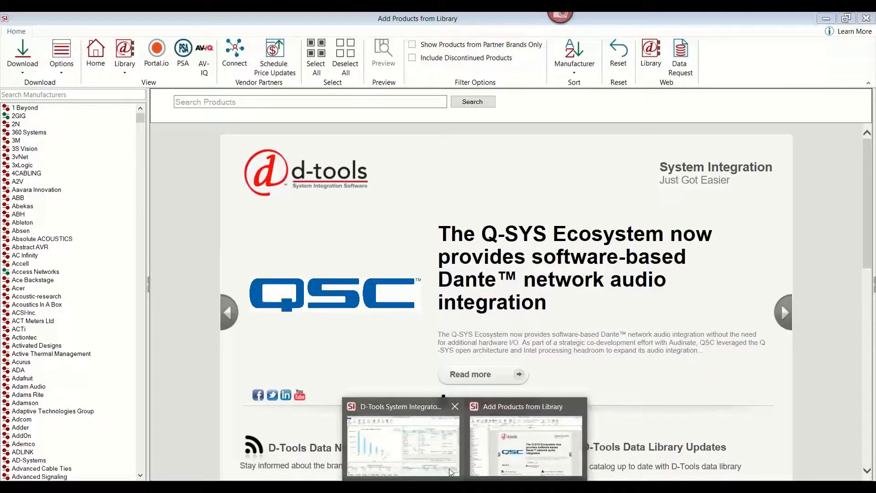
Switch back to the main window and open the product catalog.
click(403, 445)
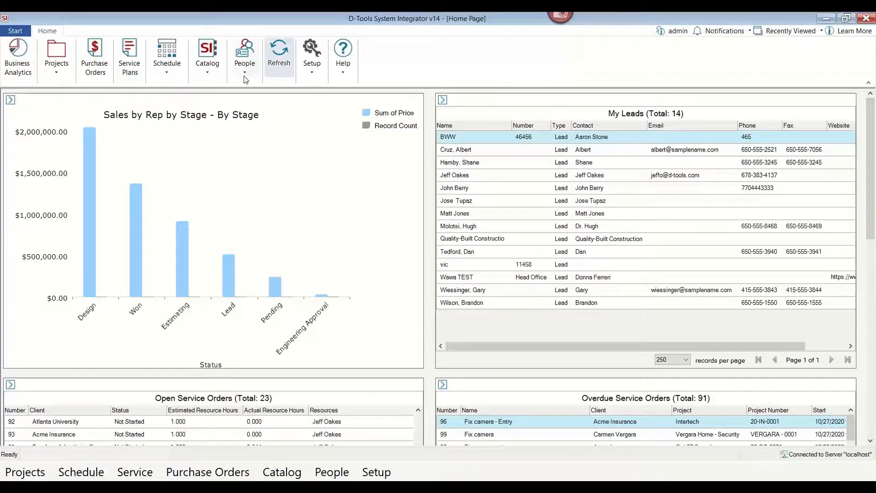
click(208, 68)
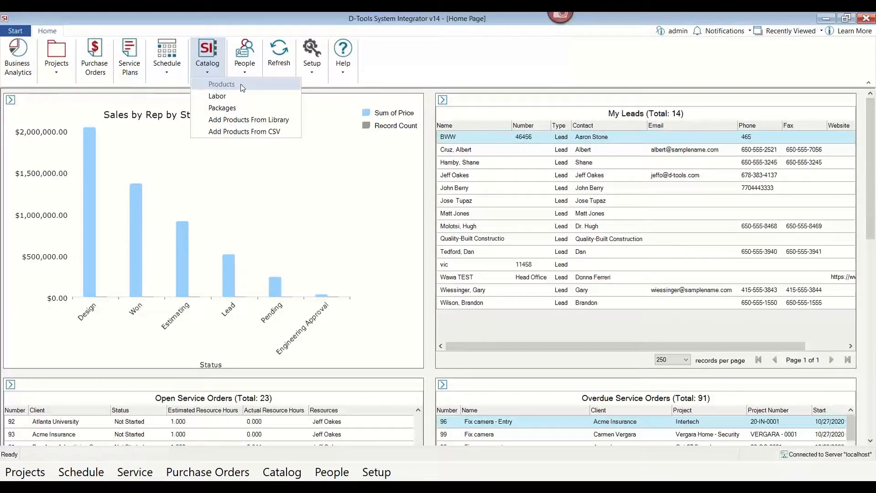
click(237, 109)
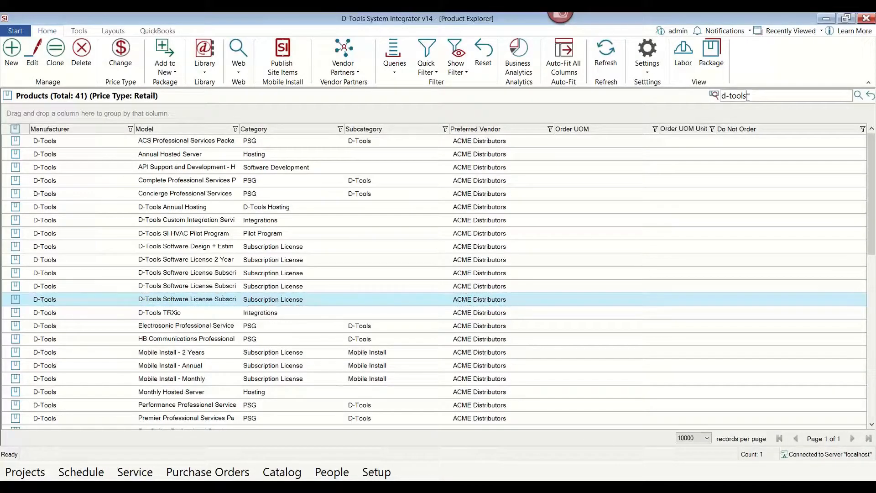
Search the products for swamp and open the SWAMP-24X8 product for editing.
drag(748, 96, 694, 105)
text(swamp)
key(Return)
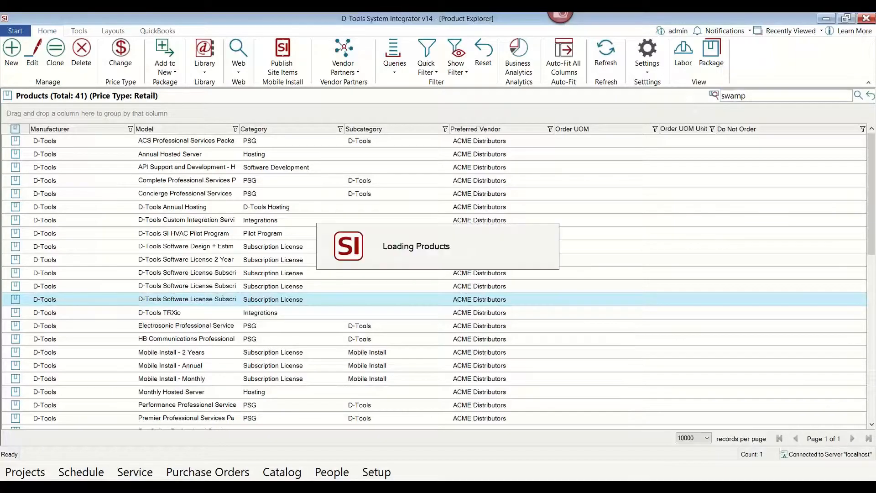
double_click(153, 141)
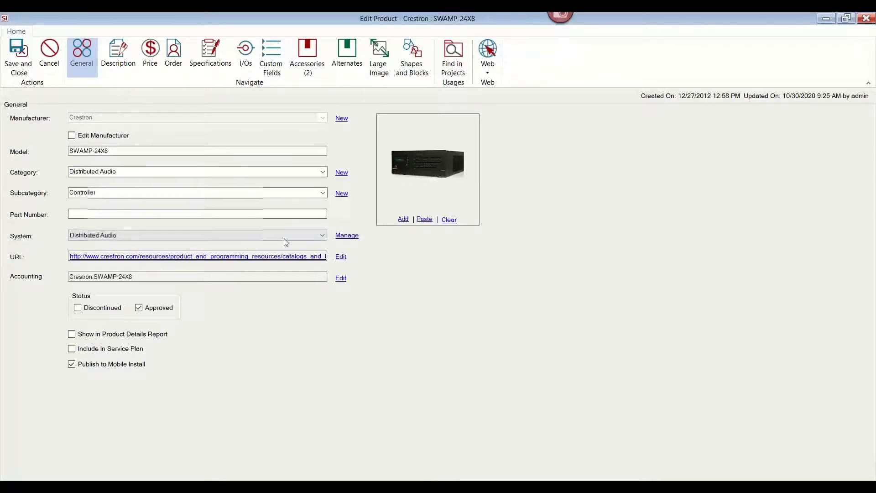
Review the product's System options and its short and long descriptions.
click(298, 235)
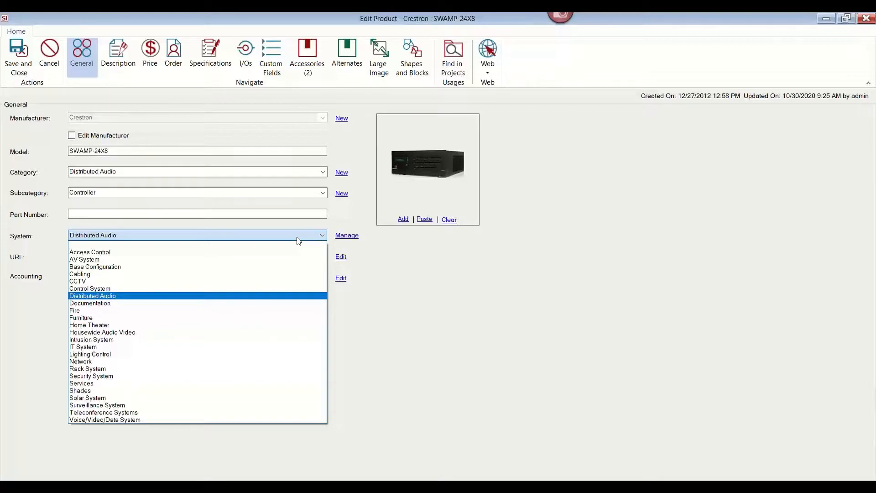
click(408, 240)
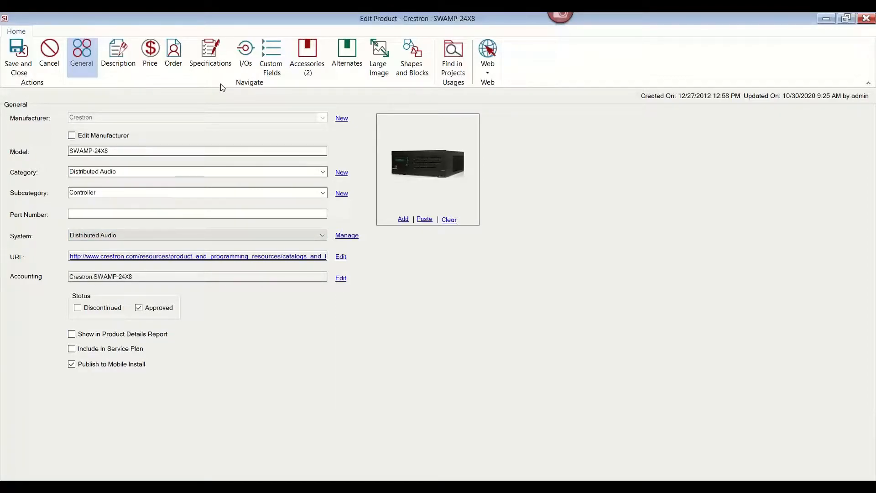
click(121, 71)
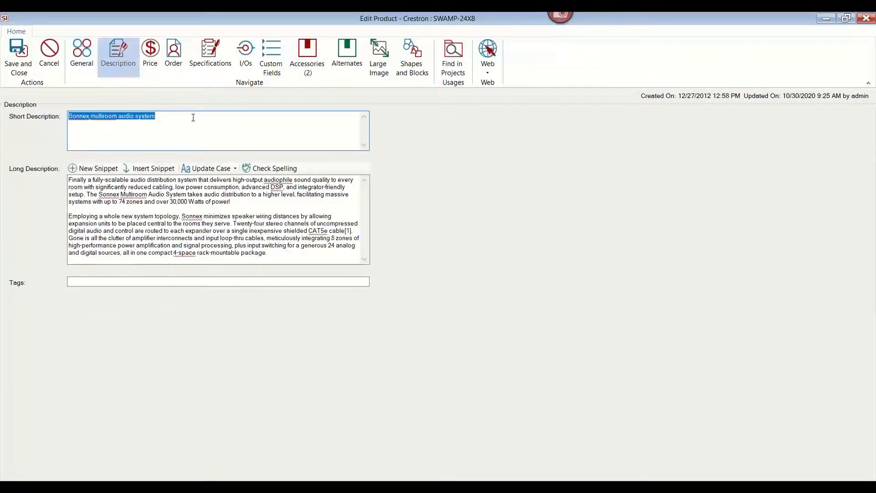
click(179, 125)
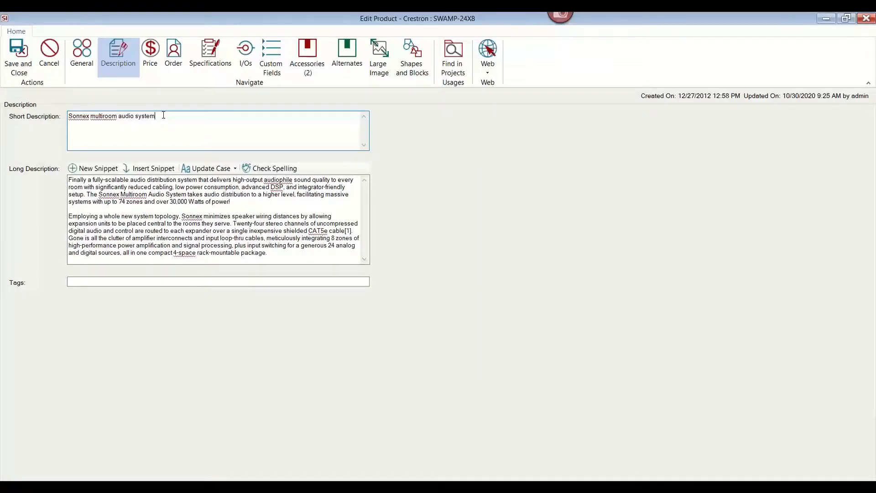
Open the product's price page and review the product price types without saving.
click(150, 51)
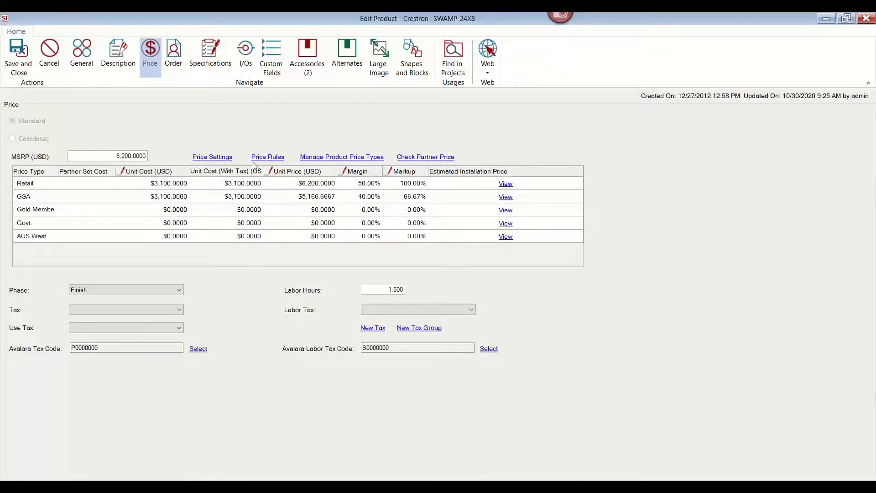
click(327, 156)
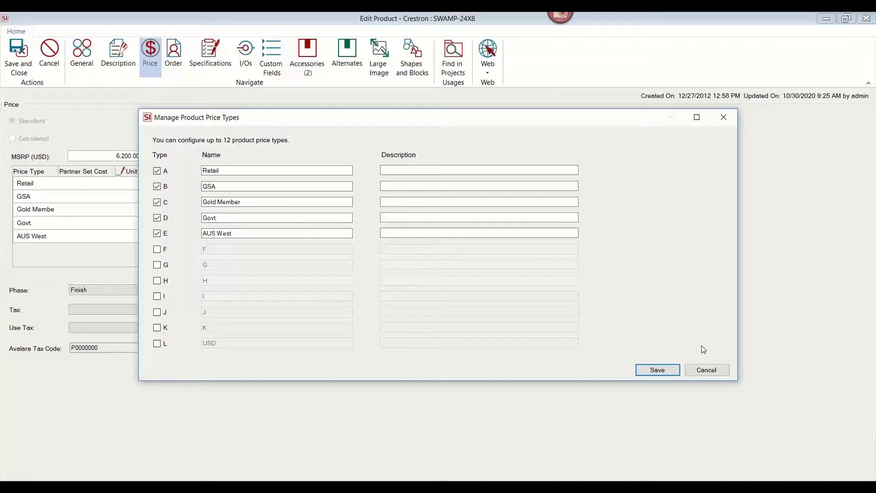
click(715, 371)
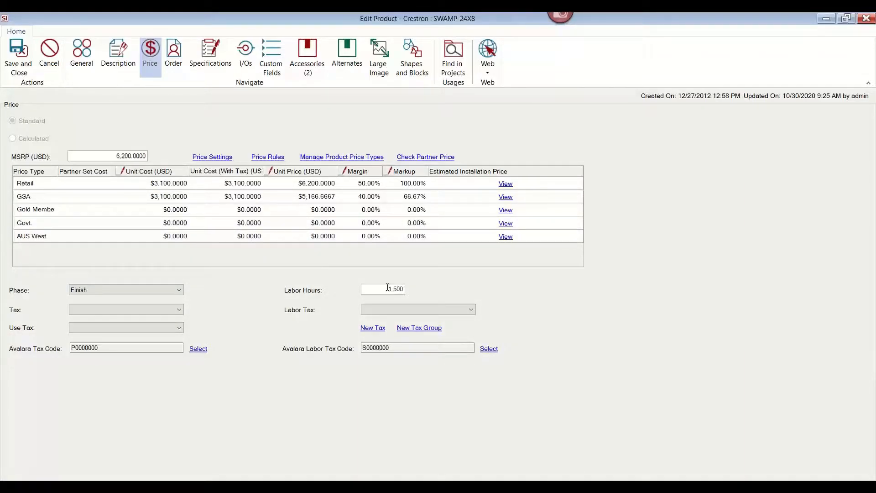
Inspect the labor hours and view the Retail estimated installation price breakdown.
drag(388, 289, 424, 292)
click(378, 291)
click(505, 184)
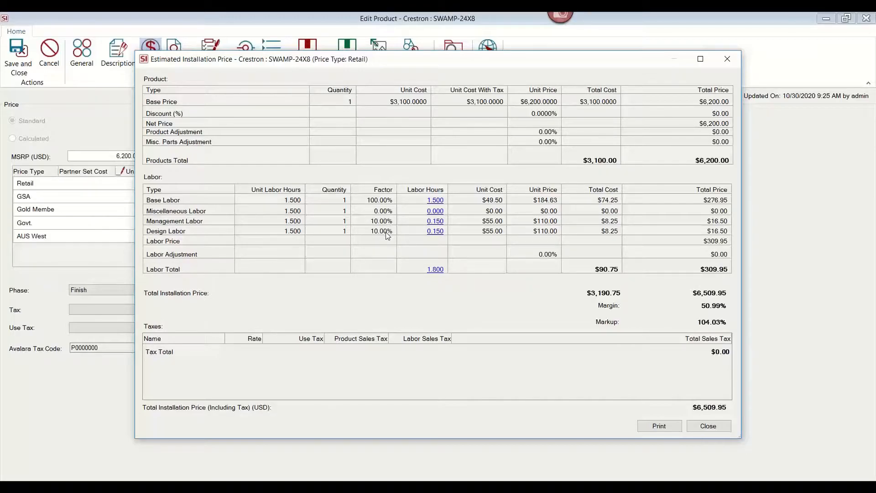
click(717, 427)
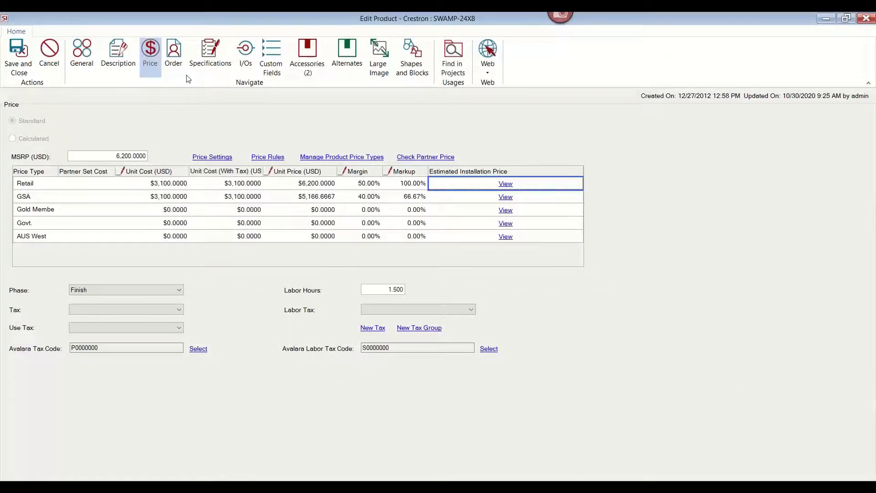
Review the product's order, specifications, I/O and accessories pages.
click(176, 70)
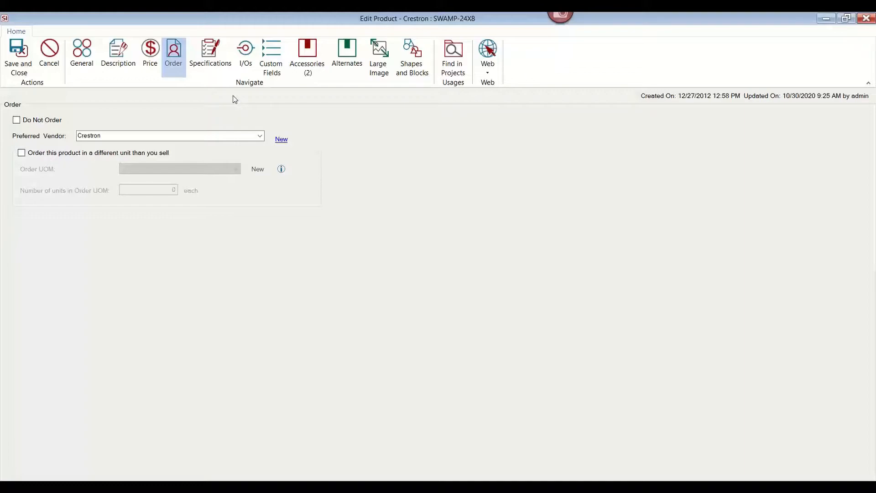
click(212, 66)
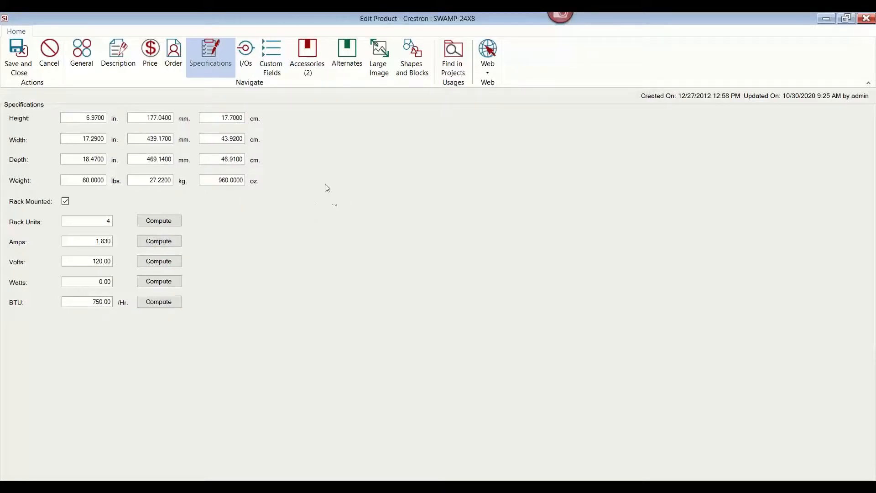
click(246, 59)
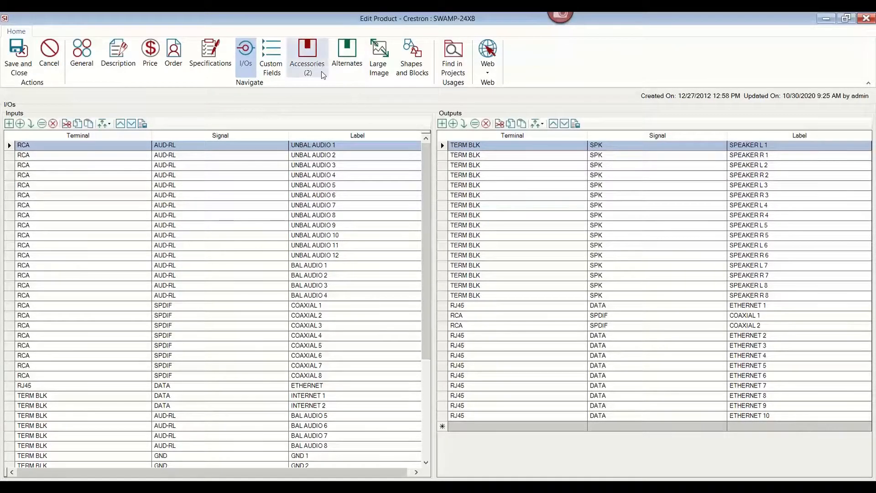
click(310, 60)
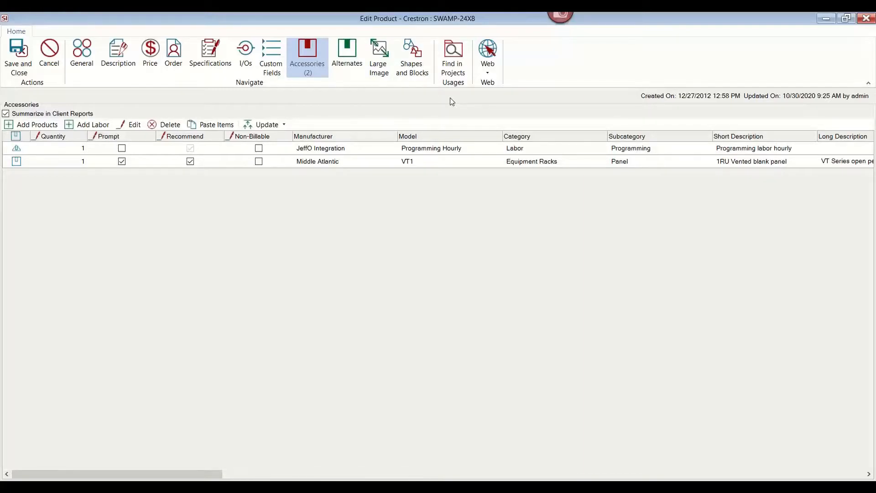
Open the product's project usages window and maximize it.
click(455, 64)
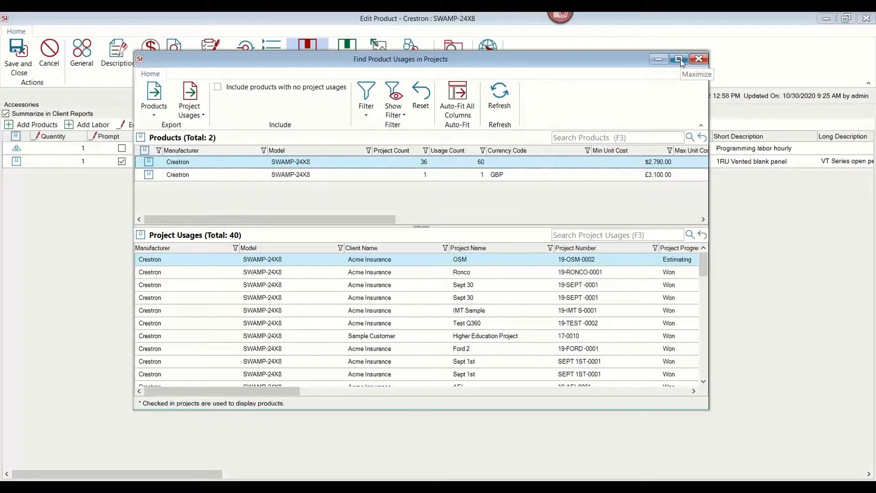
click(678, 59)
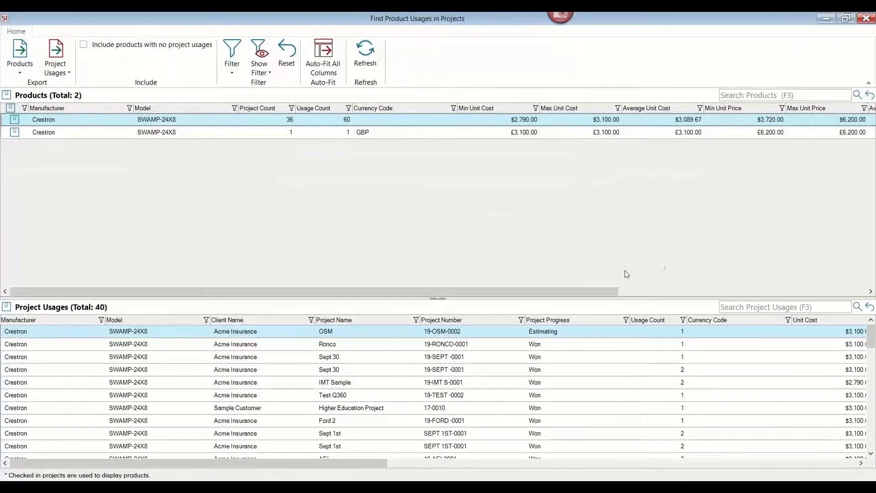
Scroll the products grid to review the cost, price and labor hour columns, then close the usages window.
drag(575, 291, 827, 292)
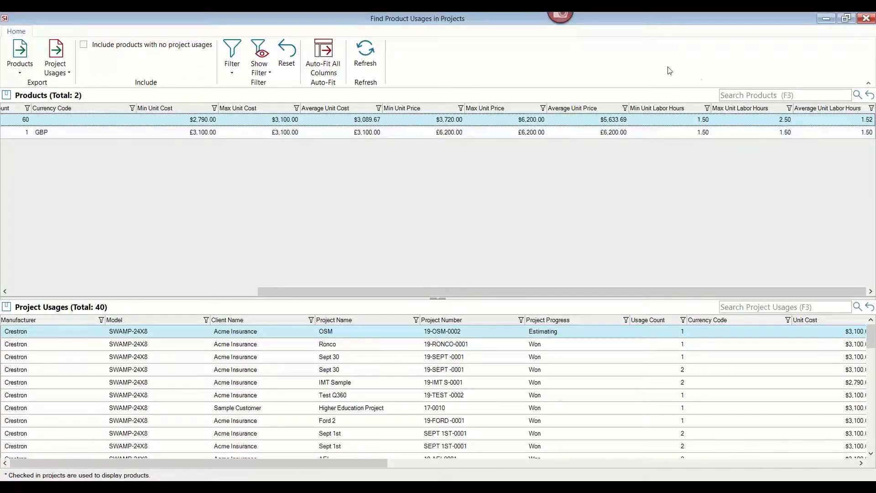
drag(599, 16, 558, 65)
click(711, 64)
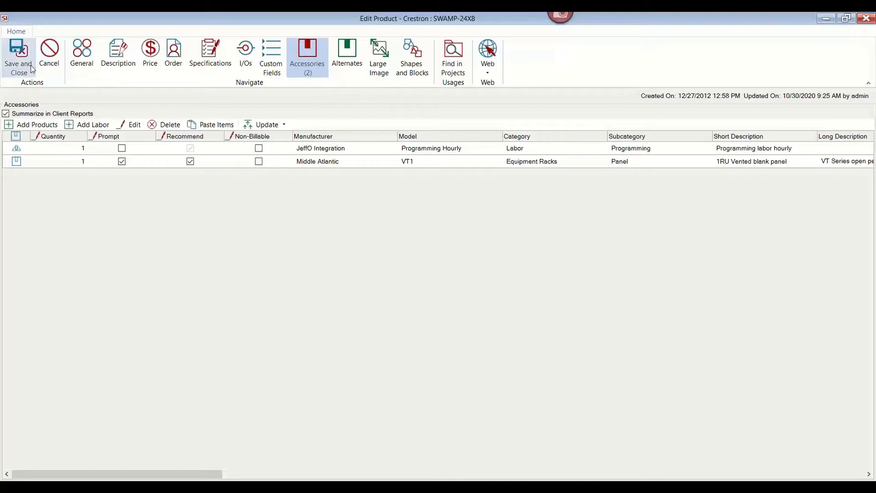
Close the product editor without saving and open the project management list.
click(51, 67)
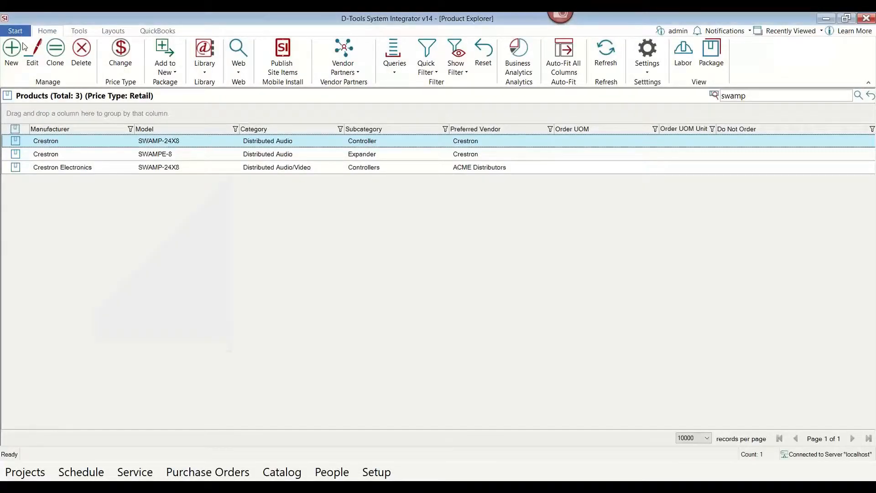
click(15, 30)
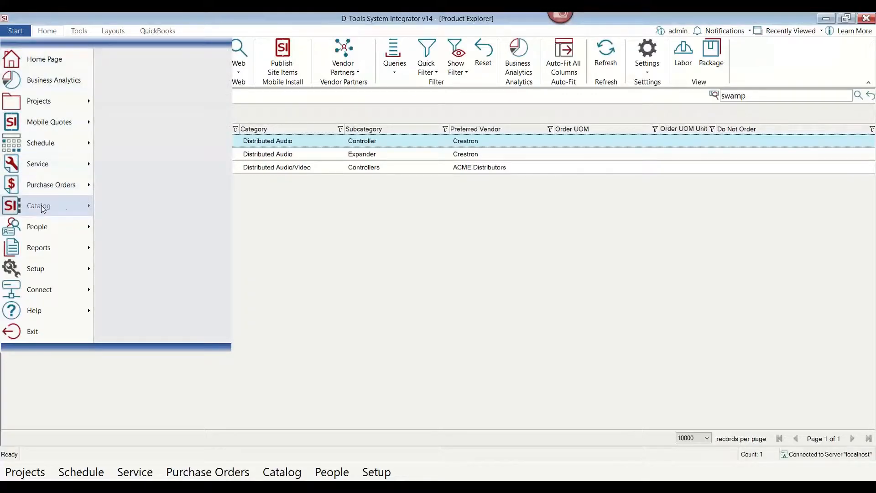
mouse_move(37, 206)
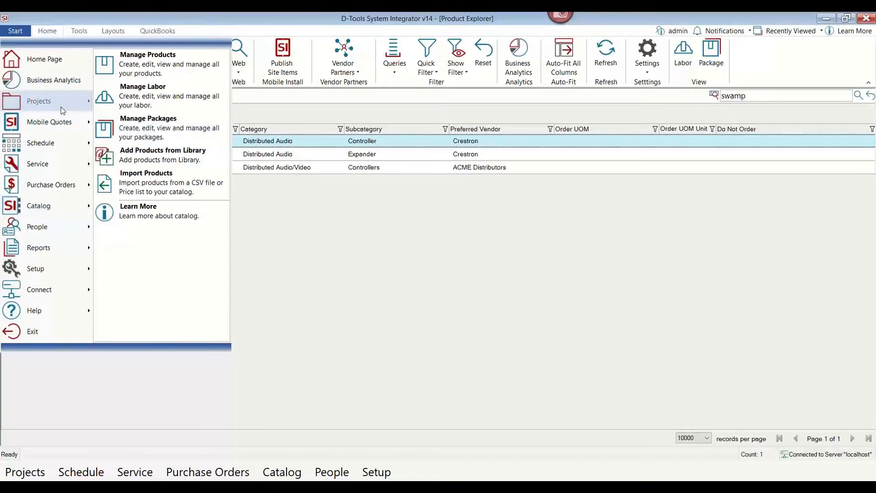
mouse_move(61, 108)
click(120, 75)
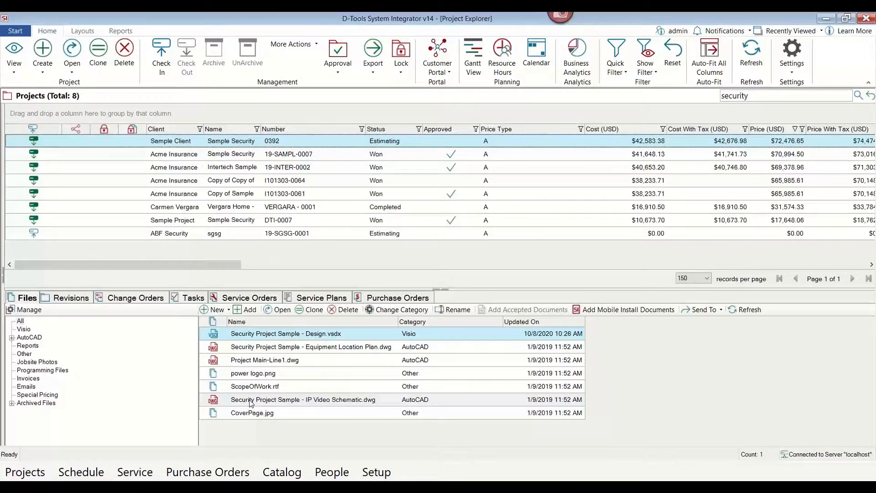
Start a new project and choose Acme Insurance as the client.
click(40, 71)
click(48, 83)
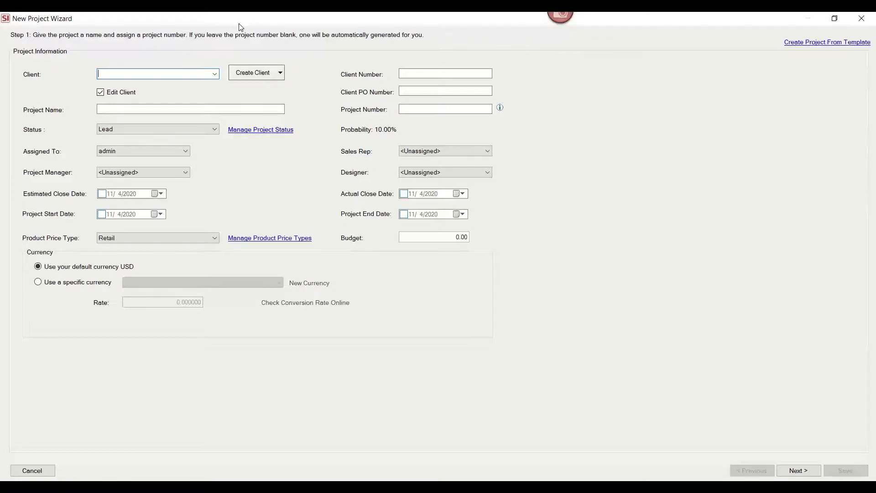
click(215, 75)
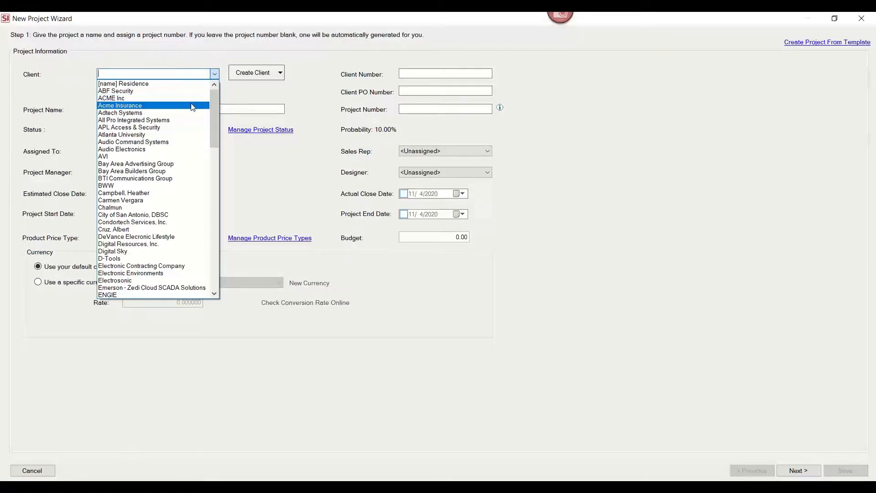
click(192, 105)
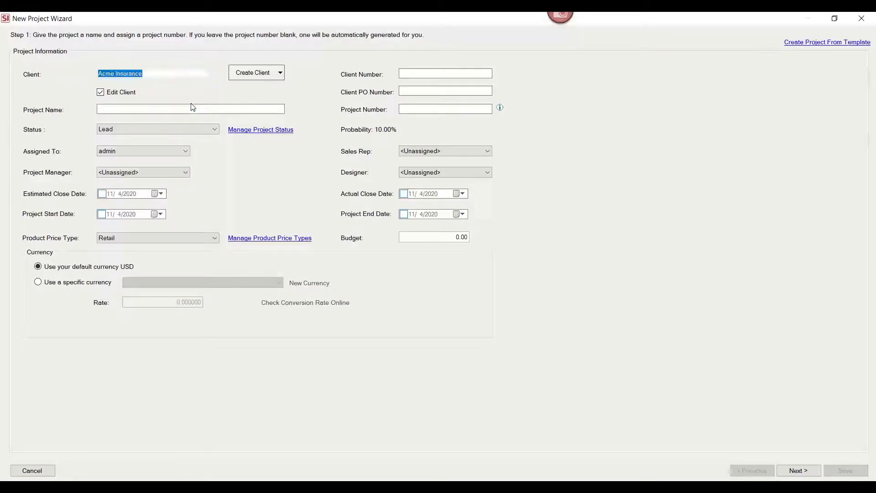
Name the new project Sample Test.
click(281, 73)
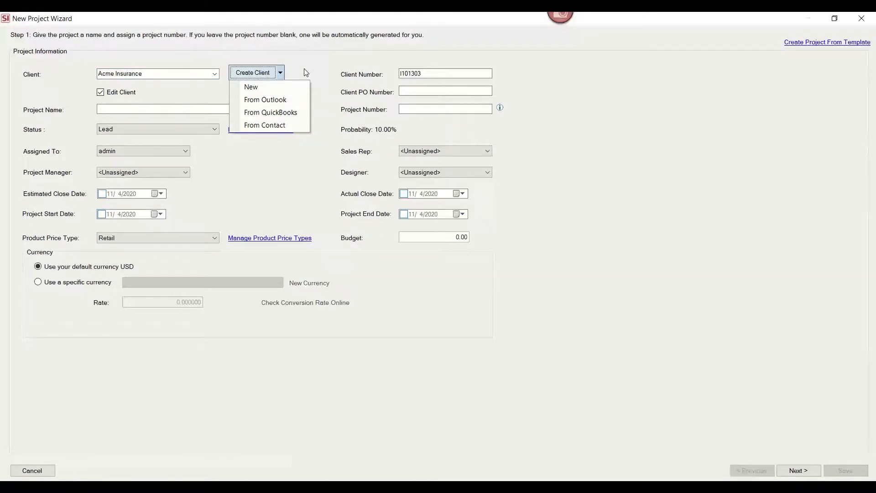
click(304, 68)
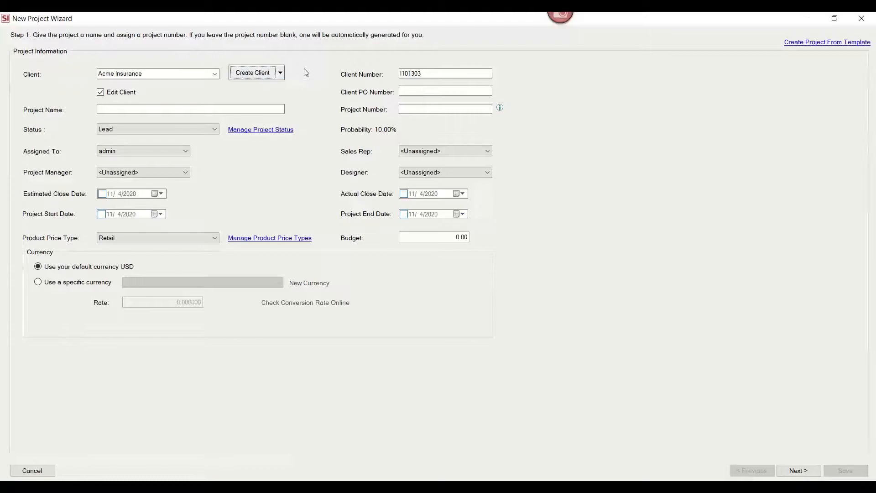
click(196, 110)
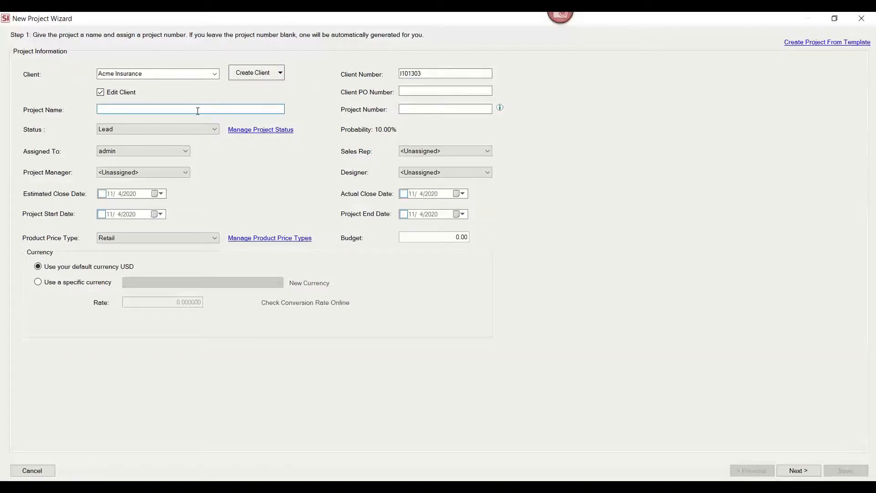
text(Sample Test)
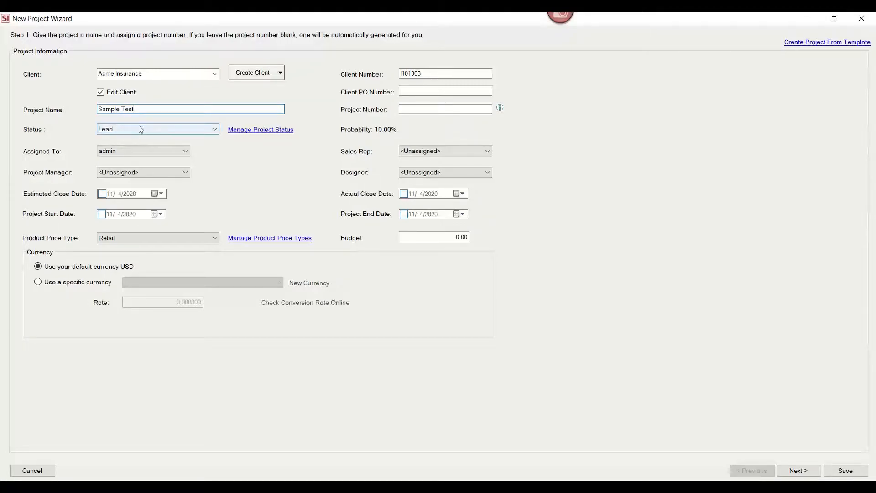
Set the project status to Estimating.
click(213, 130)
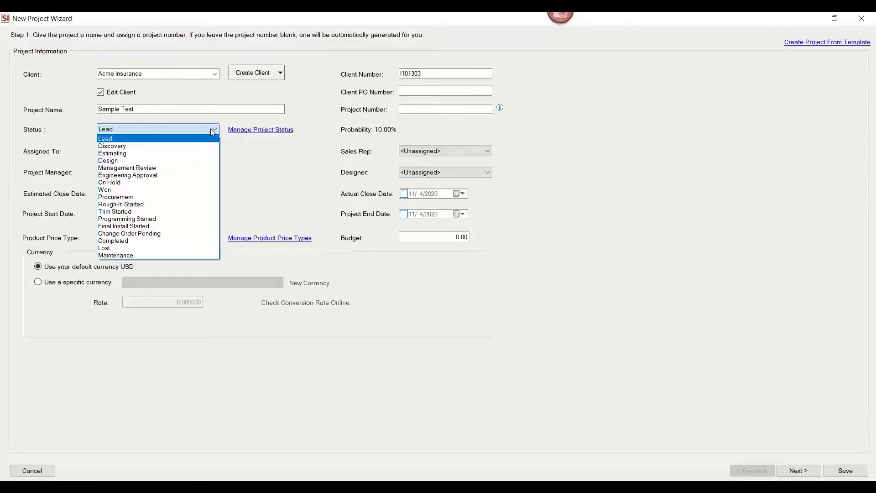
click(254, 160)
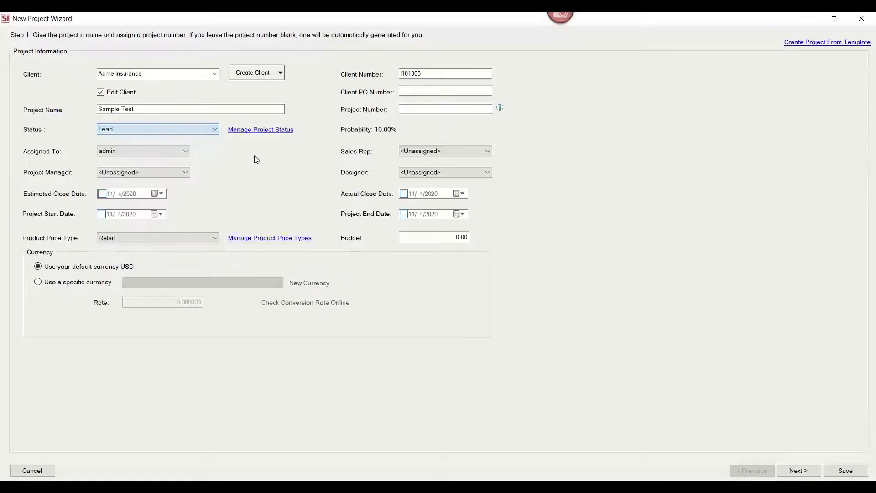
click(214, 130)
click(186, 156)
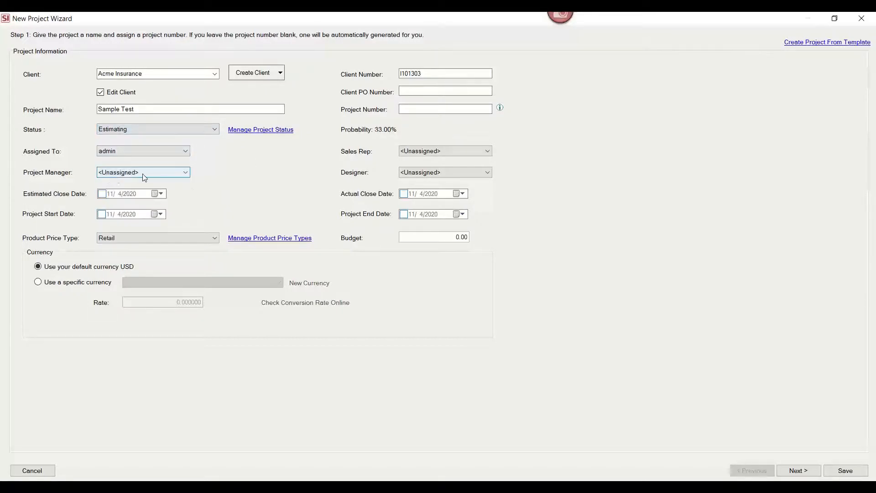
click(477, 151)
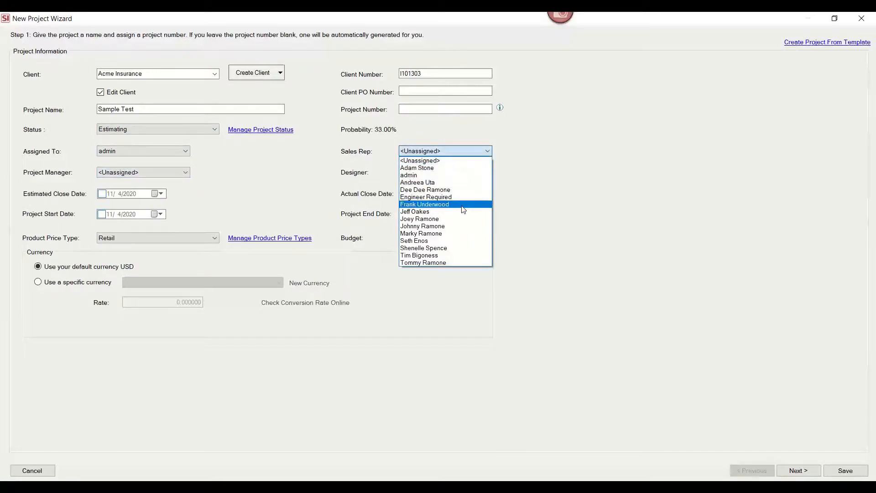
click(462, 212)
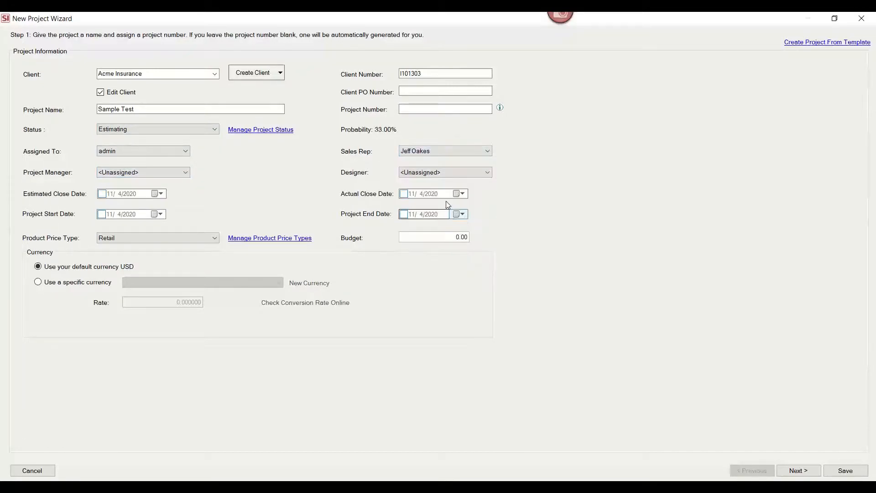
click(188, 174)
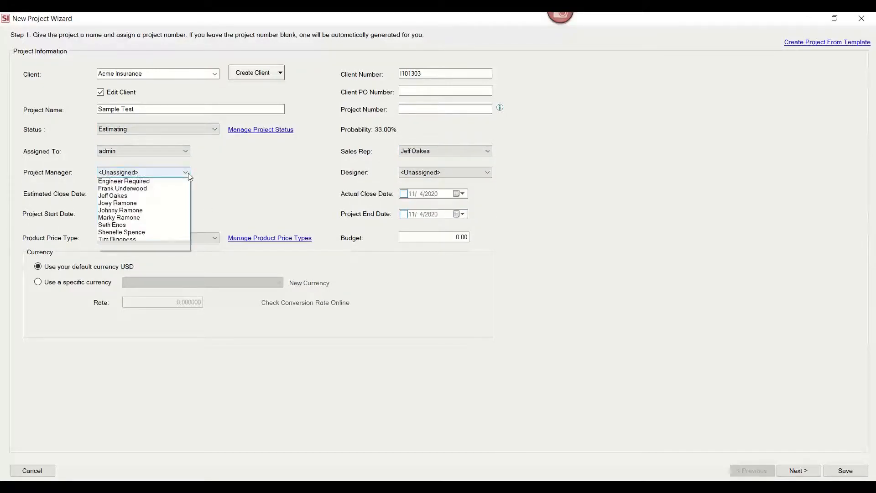
click(492, 173)
click(488, 173)
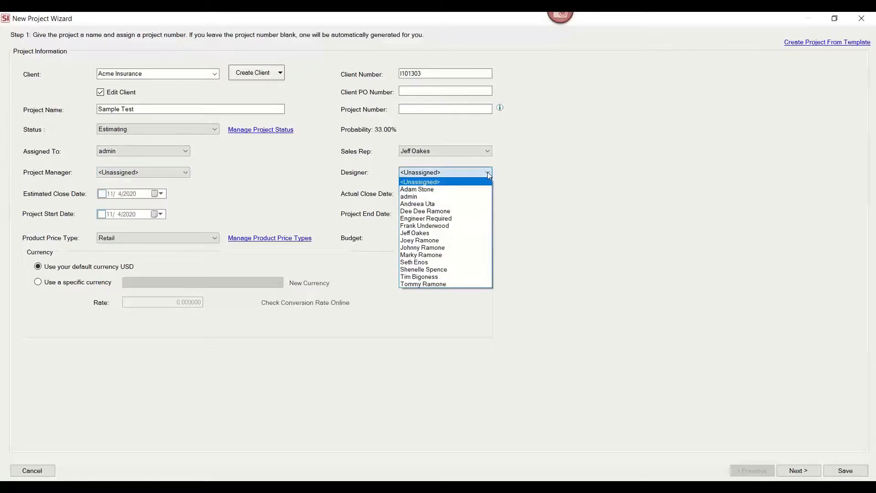
click(486, 218)
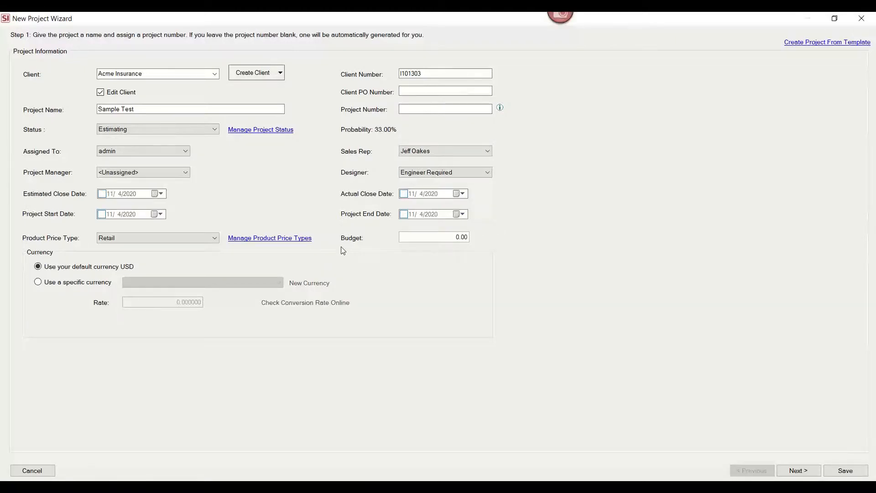
Review the product price type options and continue to the contacts step.
click(218, 237)
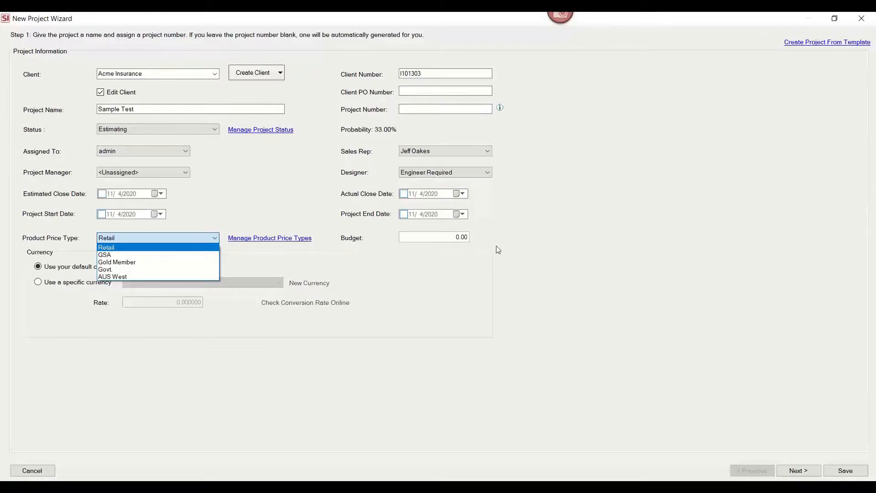
click(641, 300)
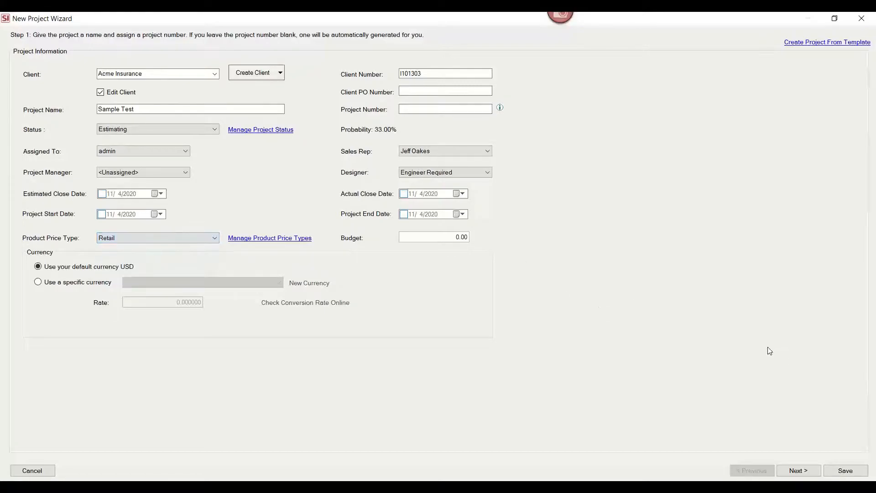
click(798, 471)
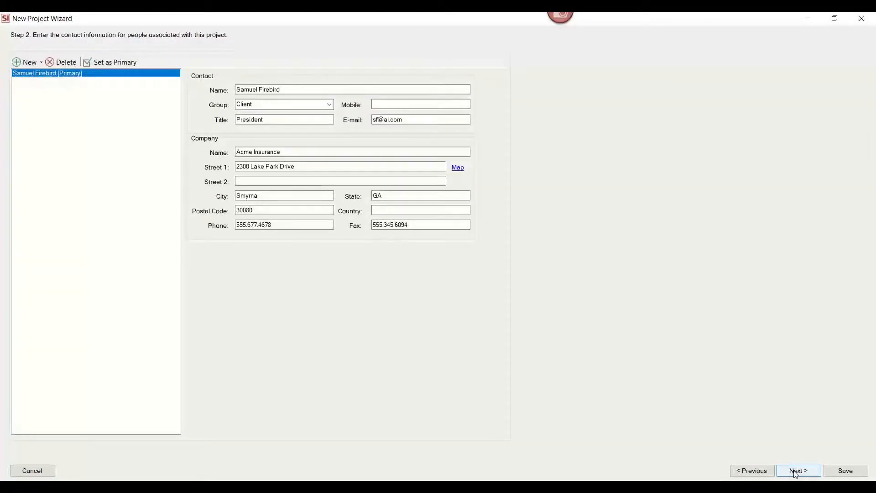
Check the contact group options and continue to the site and billing address step.
click(329, 104)
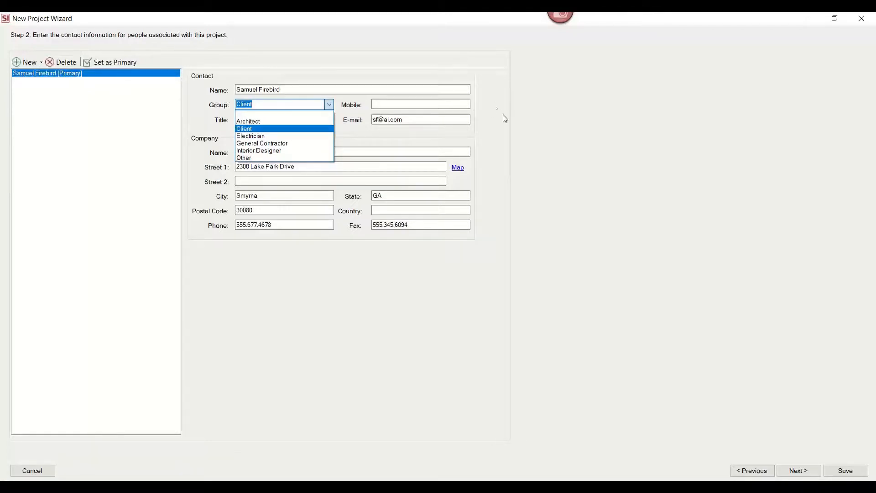
click(798, 472)
click(799, 475)
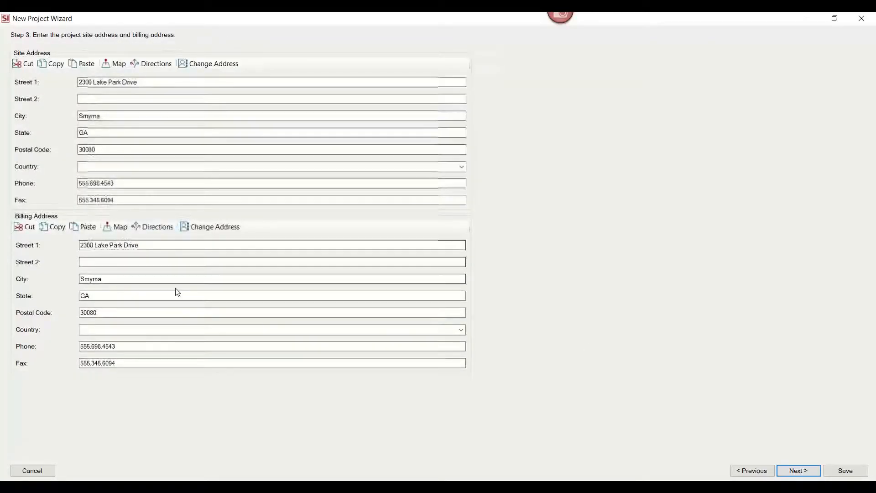
Continue to the tax settings and make taxes the same for all taxable products and labor.
click(796, 470)
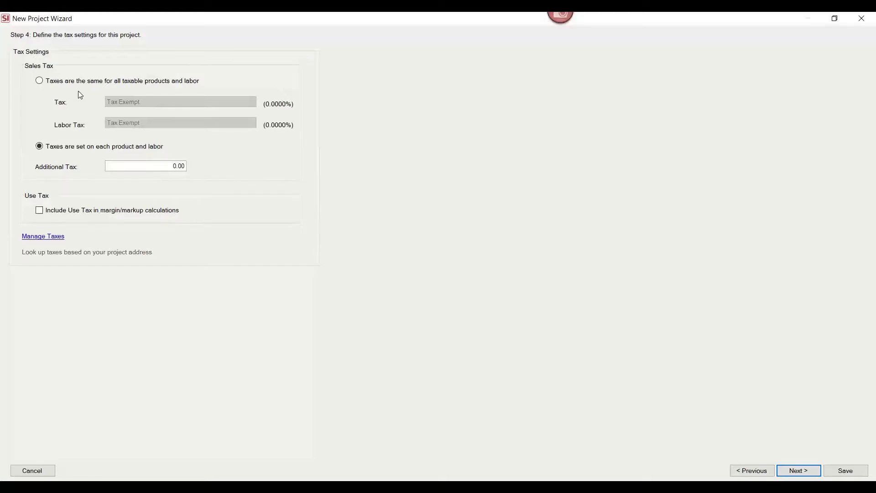
click(39, 81)
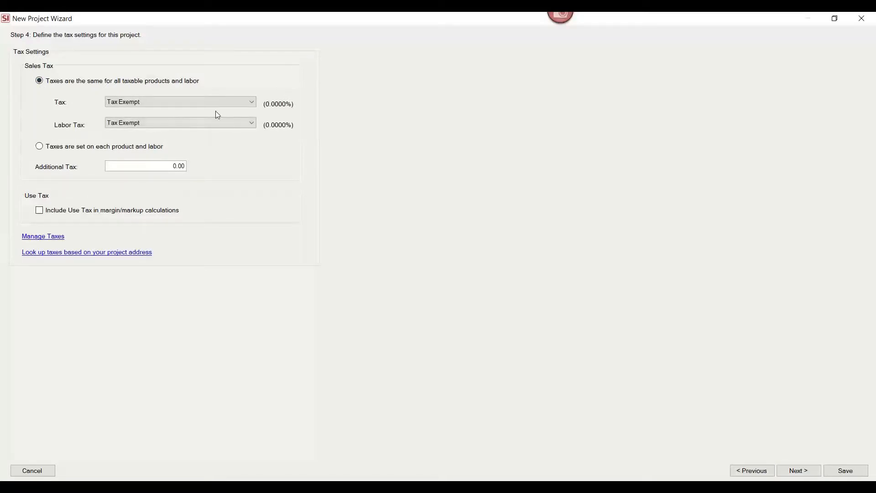
Look up taxes from the validated project site address and add them as a single product tax.
click(123, 255)
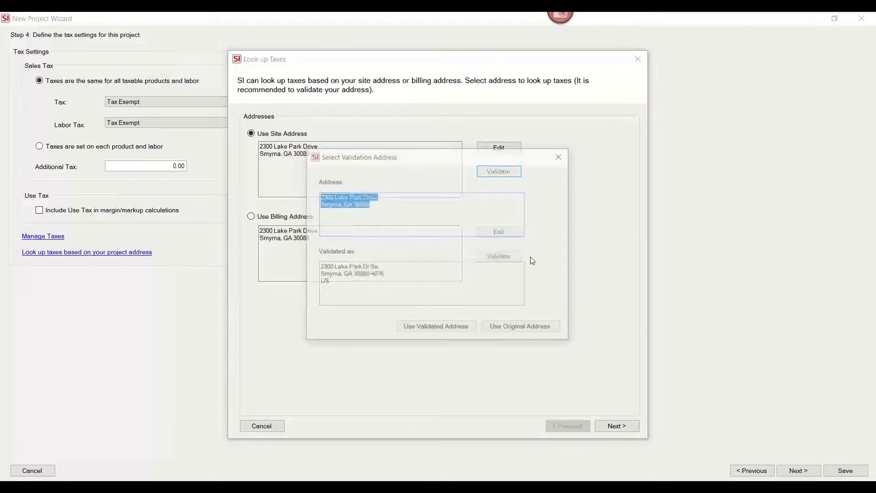
click(458, 329)
click(618, 426)
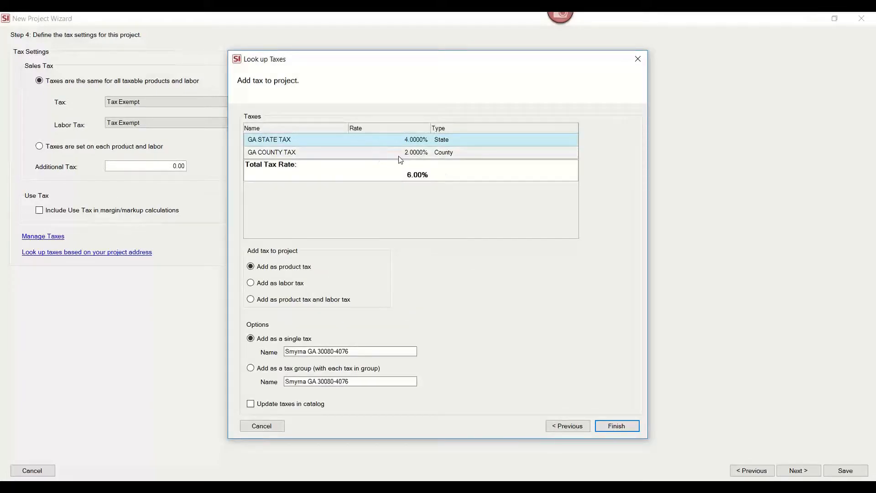
click(616, 426)
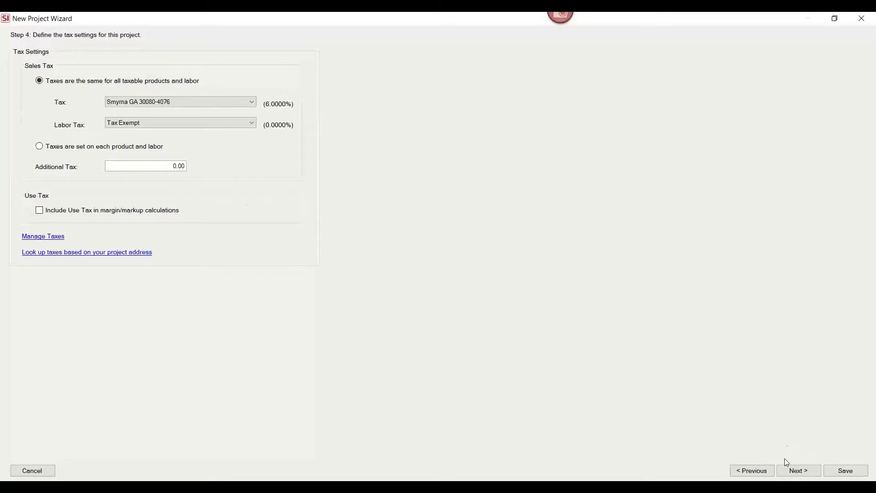
Advance to the scope of work and insert the Surveillance System, Access Control System, Digital Signage, Fire Suppression, Teleconference System and Voice Video Data snippets.
click(798, 470)
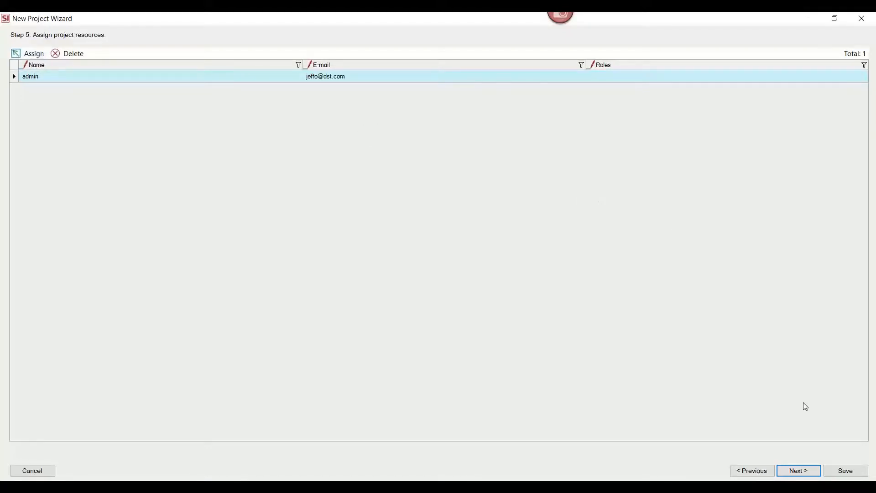
click(806, 471)
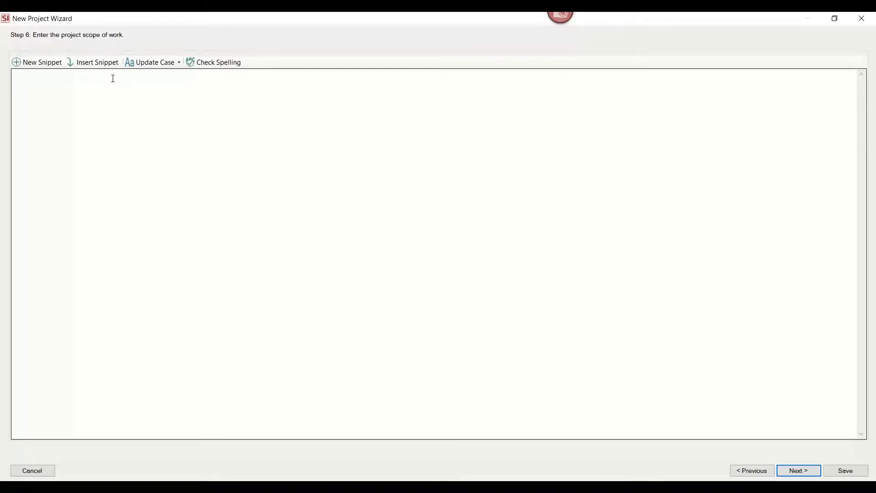
click(103, 64)
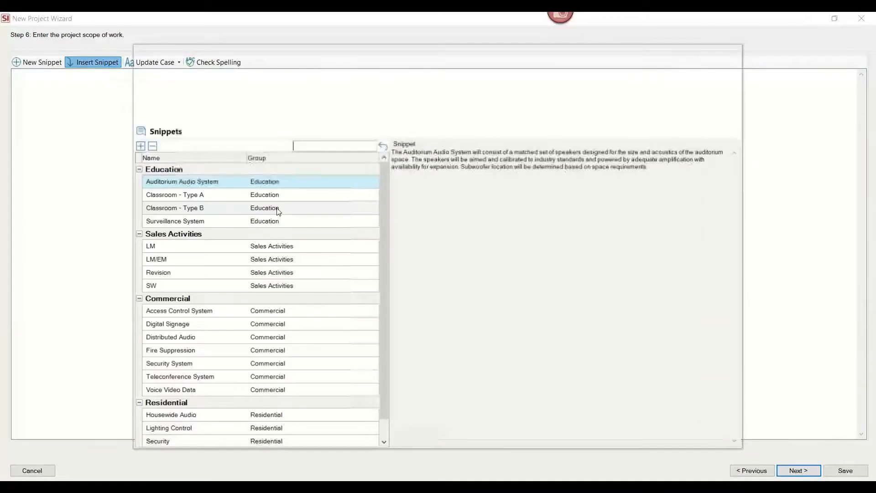
click(254, 223)
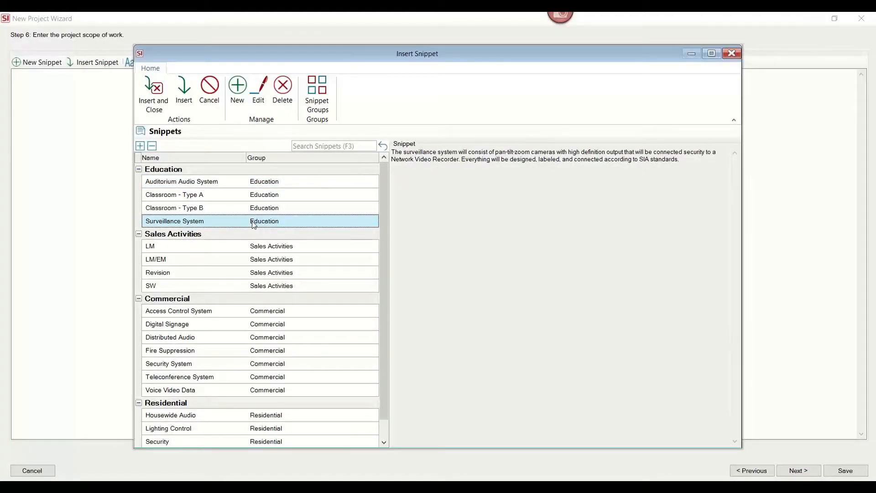
click(241, 312)
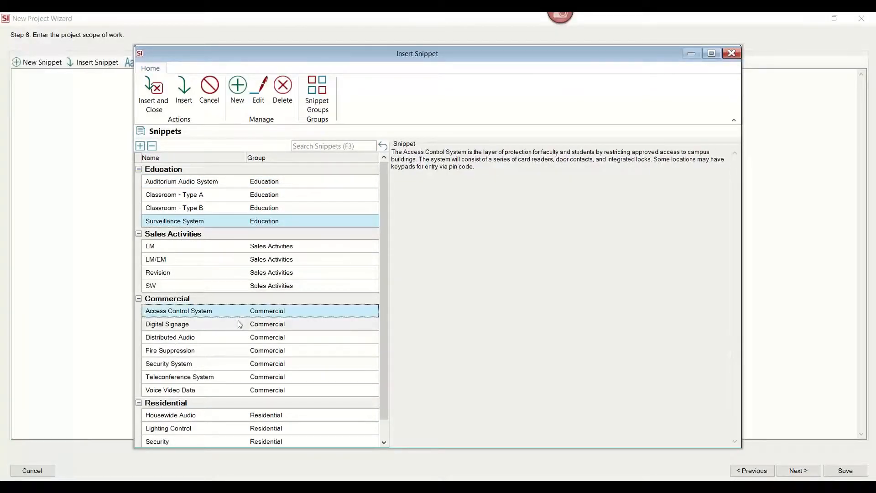
click(236, 324)
click(235, 351)
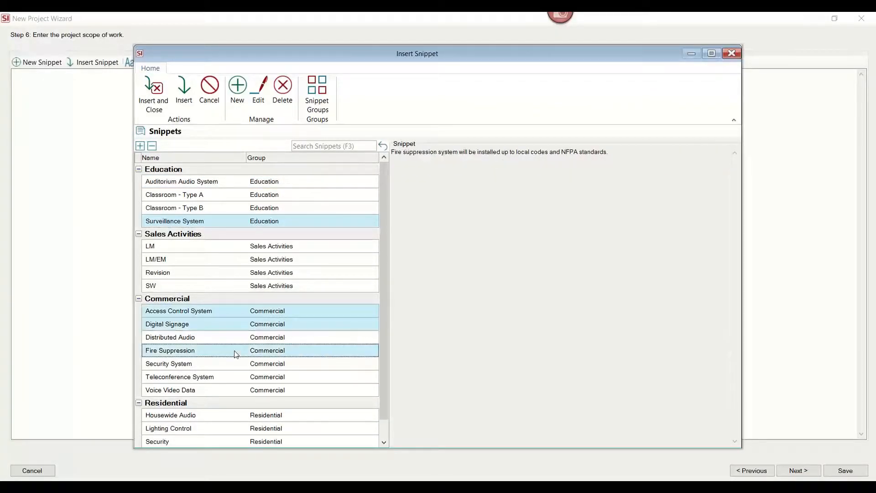
click(219, 389)
click(218, 378)
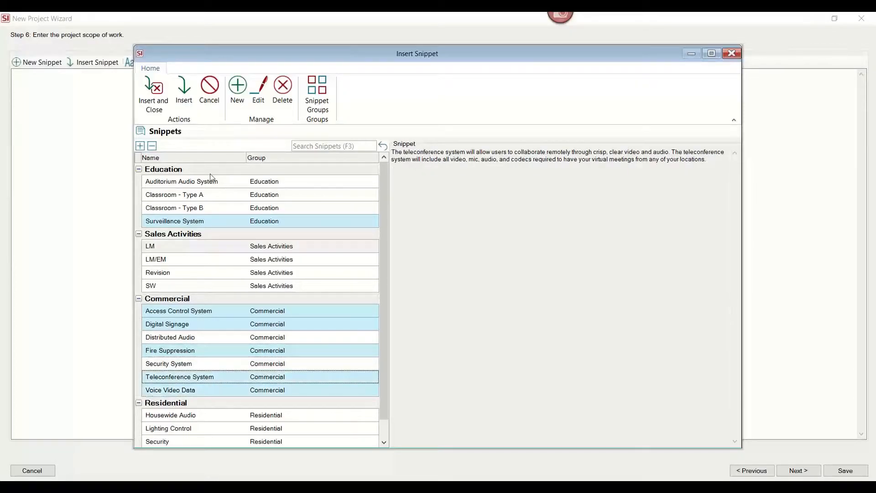
click(153, 94)
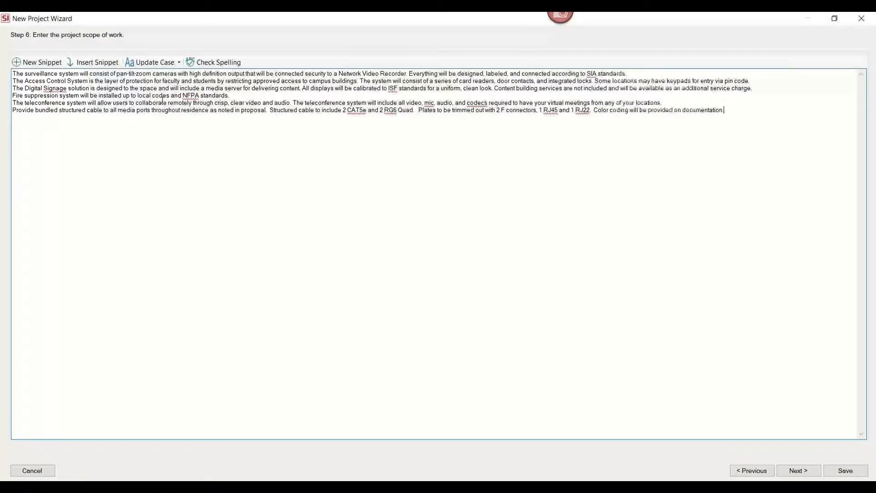
Add a blank line before the teleconference paragraph and continue to the project locations step.
click(420, 96)
key(Return)
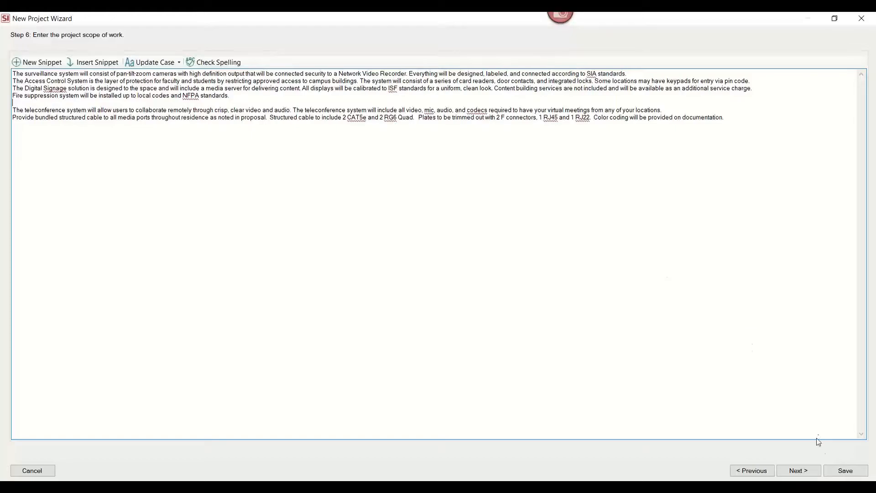
click(806, 471)
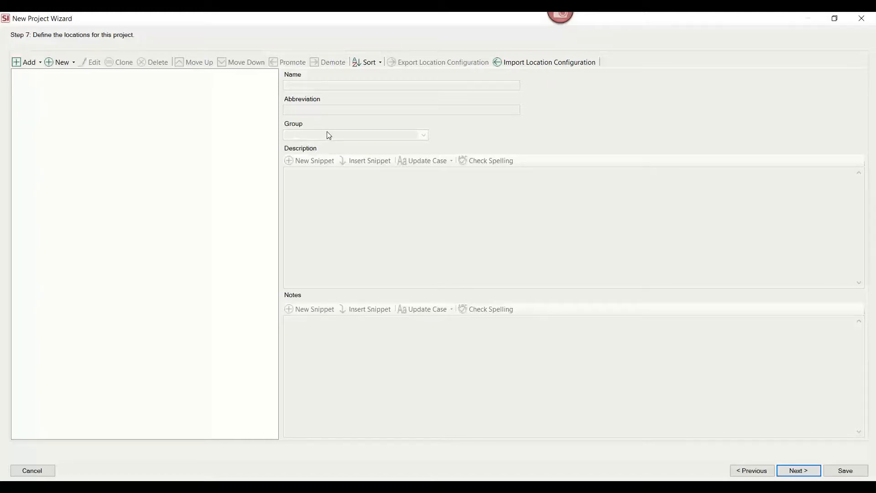
Add the Front Entrance, Main Hallway, Mechanical Room and Office 1 locations to the project.
click(30, 64)
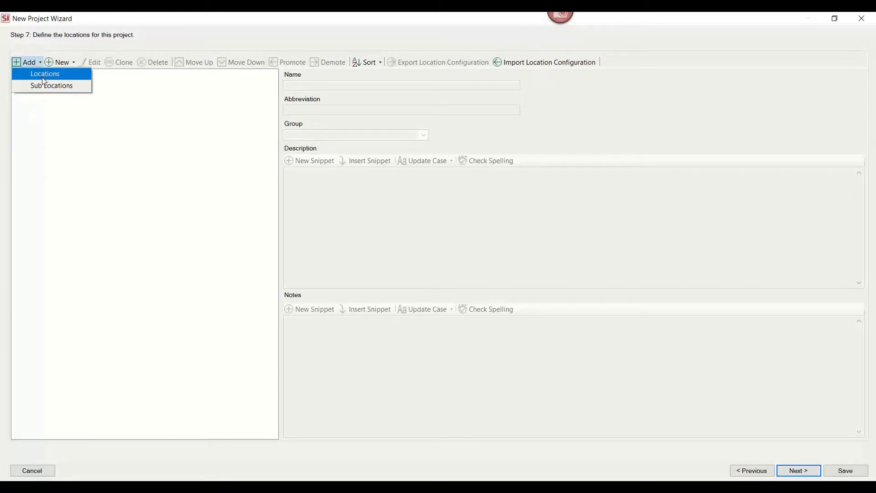
click(44, 76)
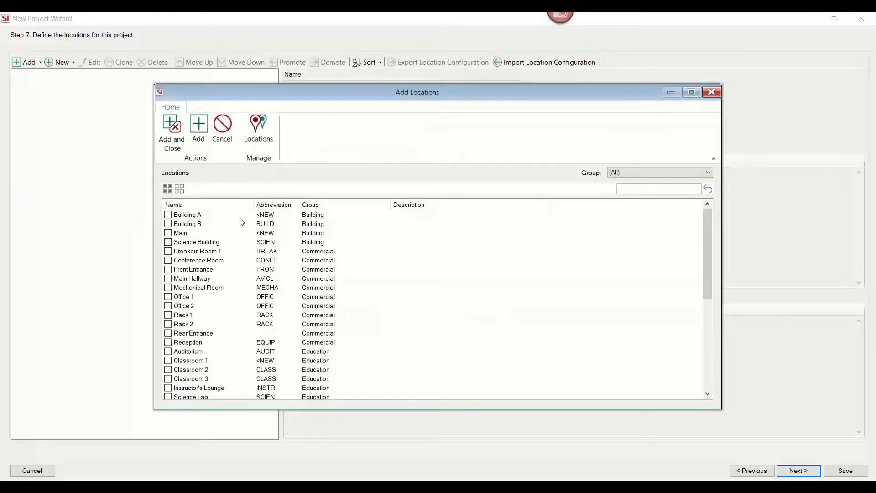
click(168, 271)
click(168, 279)
click(168, 288)
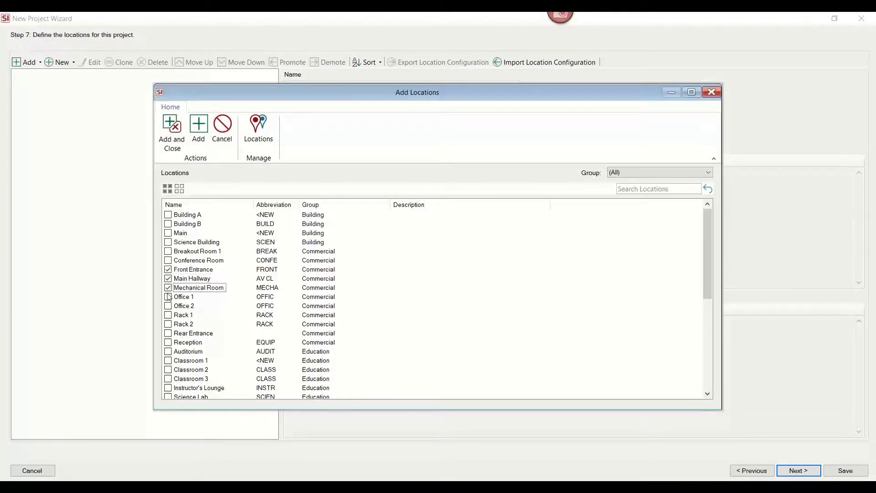
click(168, 297)
click(176, 145)
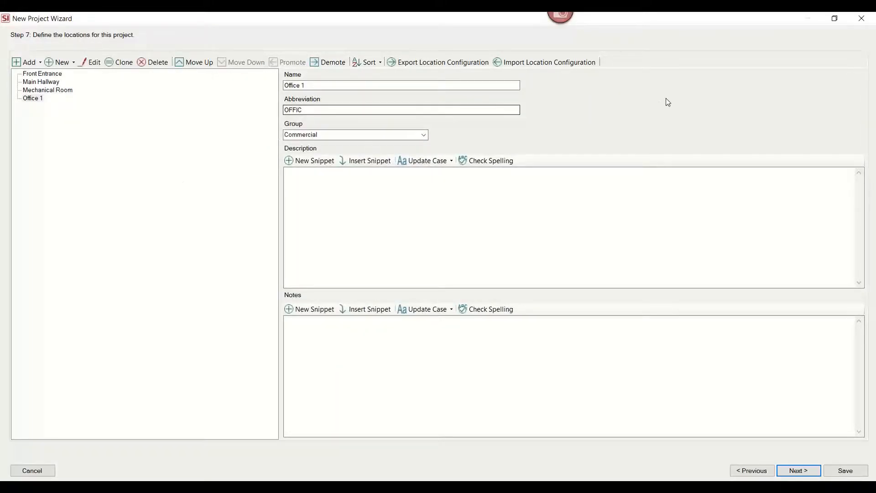
Import the North Campus location configuration into the project.
click(566, 64)
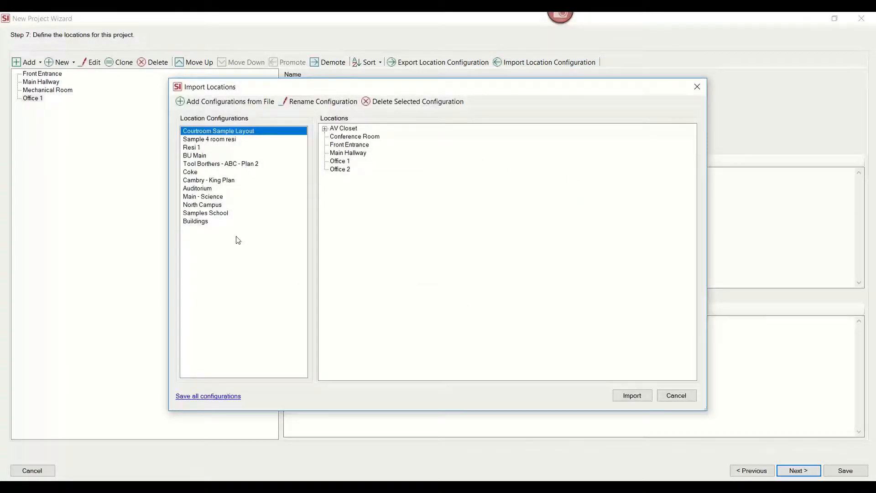
click(206, 204)
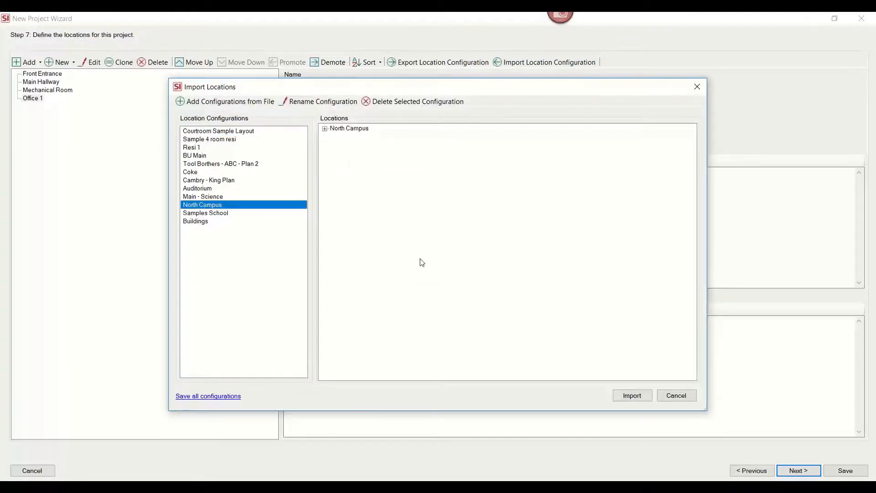
click(631, 396)
click(499, 286)
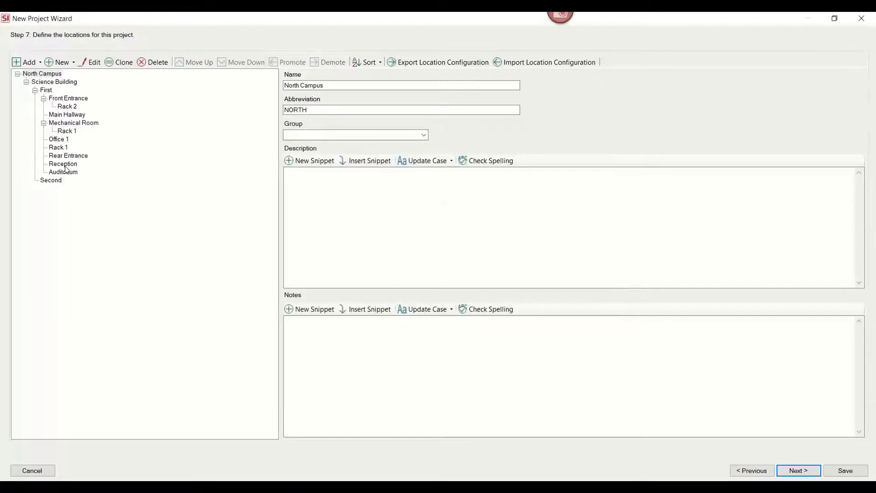
Move Rack 2 from under Front Entrance down to sit under Mechanical Room.
click(67, 106)
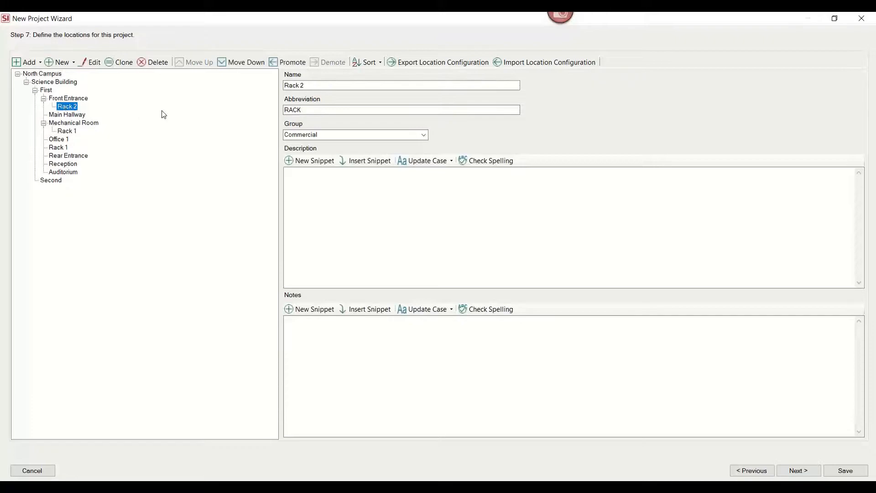
click(243, 65)
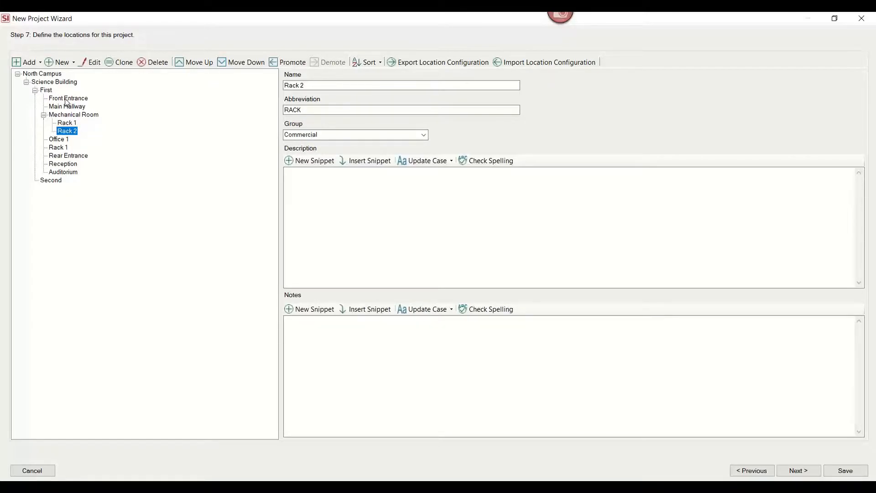
click(348, 207)
click(338, 344)
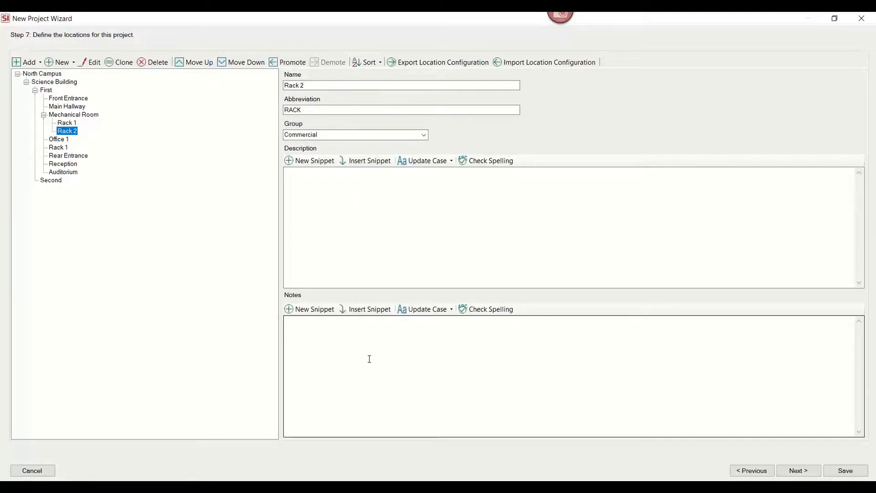
Advance past contract payments to the custom fields, fill in the Wifi Password field, and save the new project.
click(790, 472)
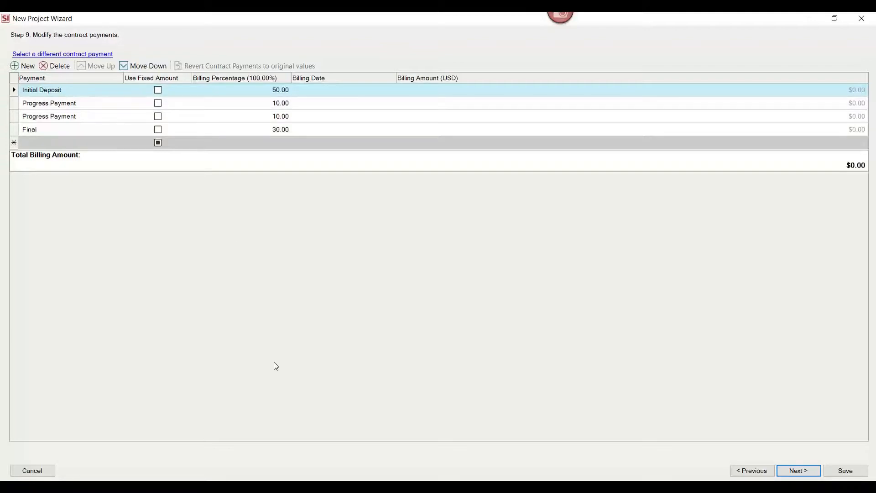
click(806, 471)
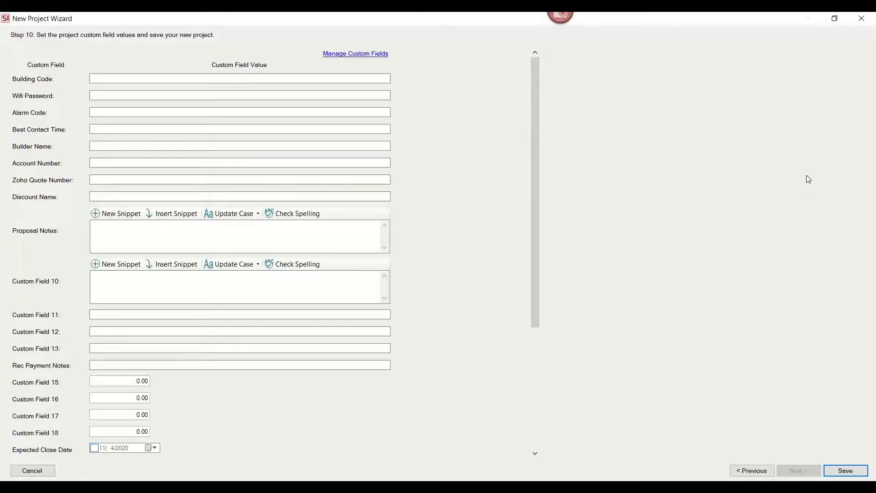
click(191, 95)
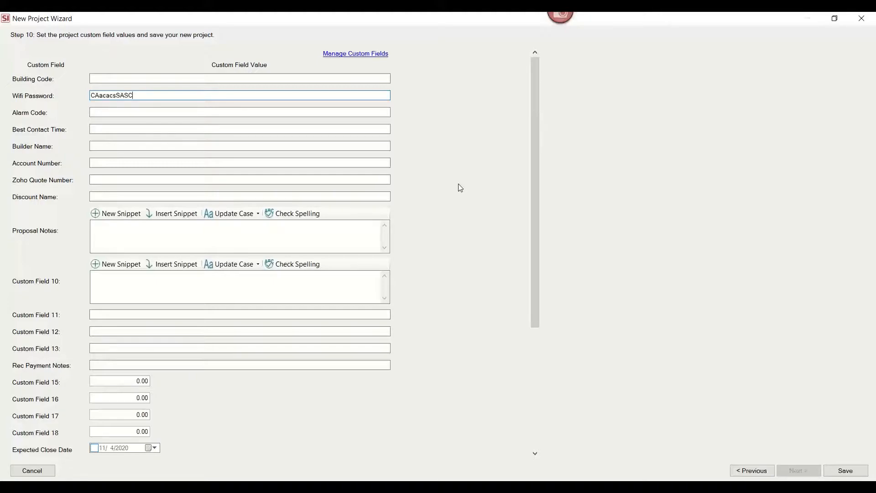
click(849, 469)
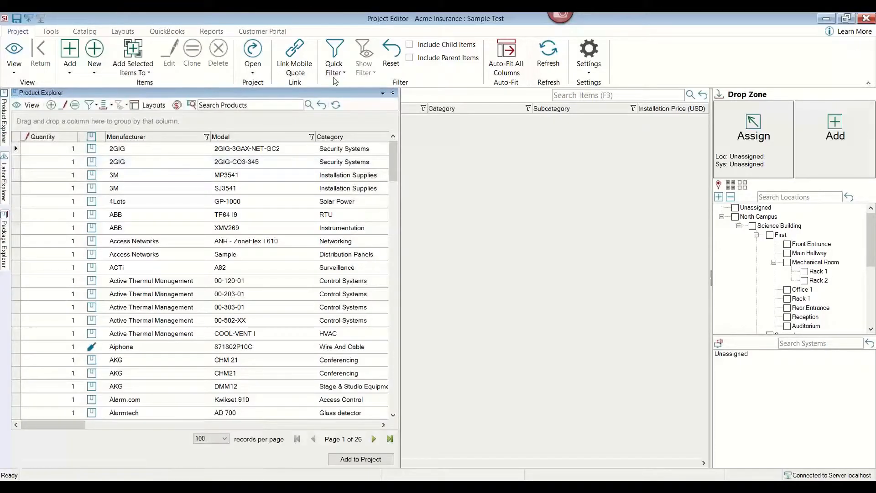
Dock the Product Explorer panel open and widen it beside the project items grid.
click(392, 93)
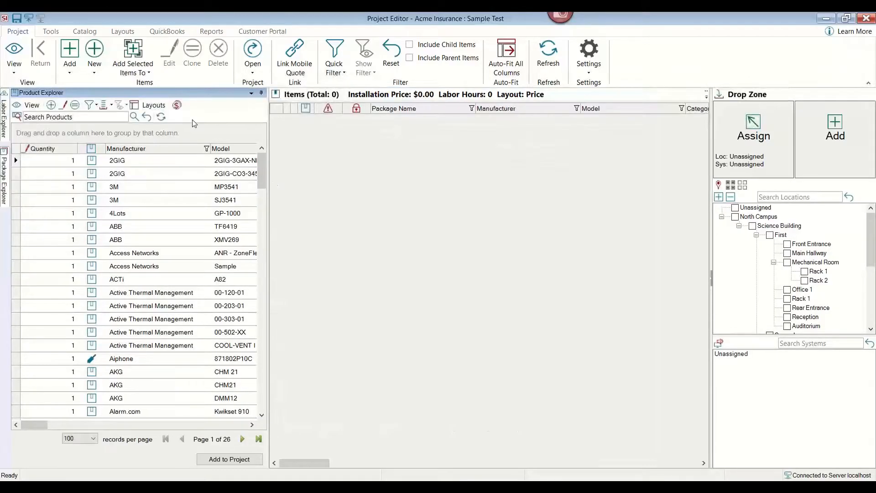
click(97, 117)
click(285, 118)
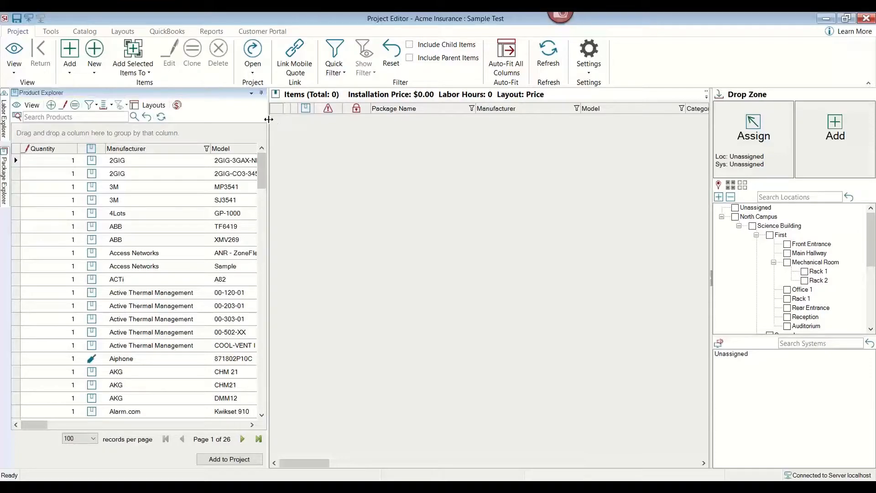
drag(269, 121, 381, 120)
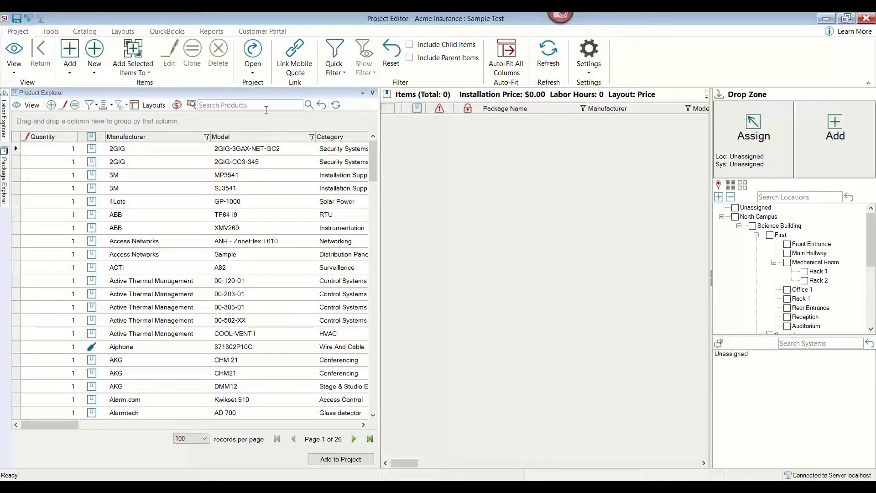
Search products for swamp and add the Crestron SWAMP-24X8 with its accessory to Rack 1 in the Mechanical Room.
click(271, 105)
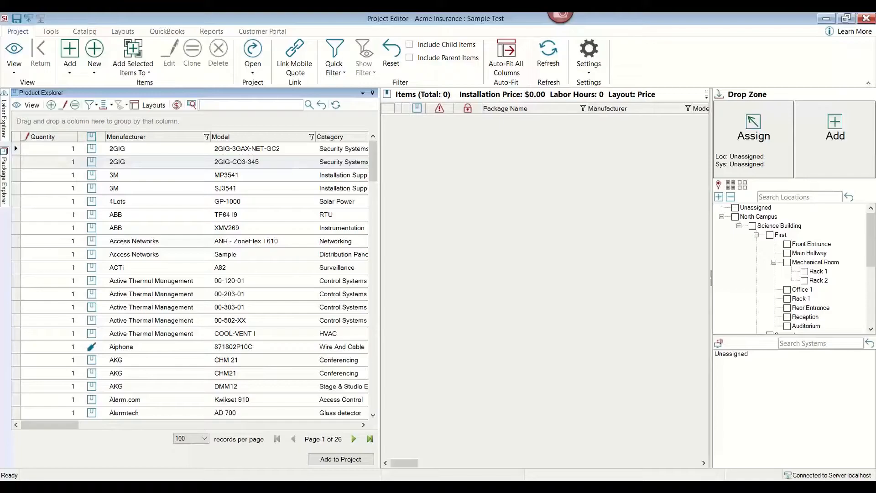
text(swamp)
key(Return)
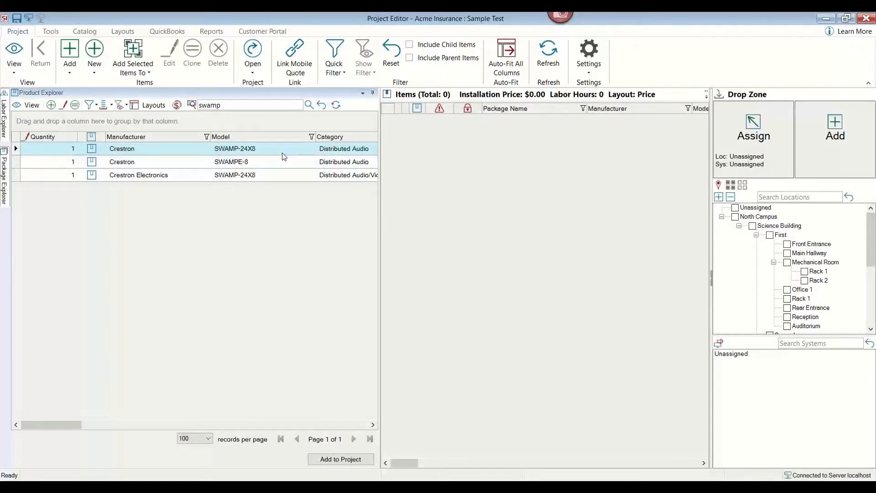
click(282, 153)
drag(283, 156, 815, 274)
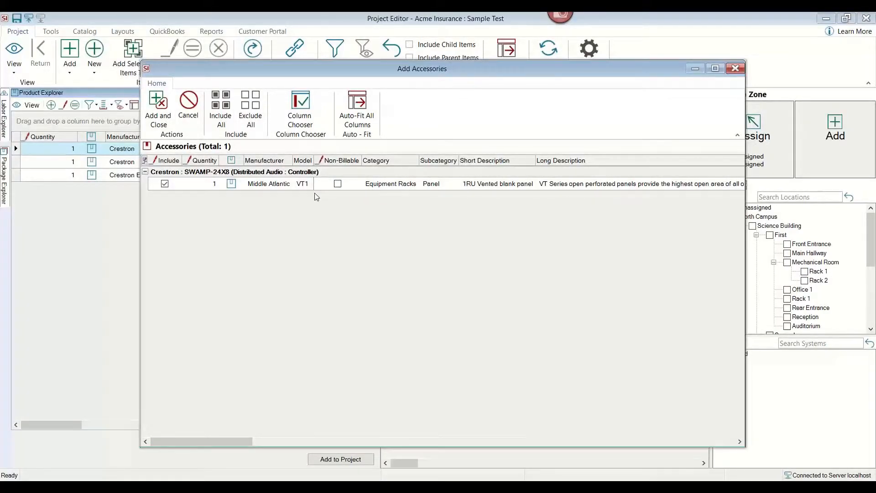
click(158, 107)
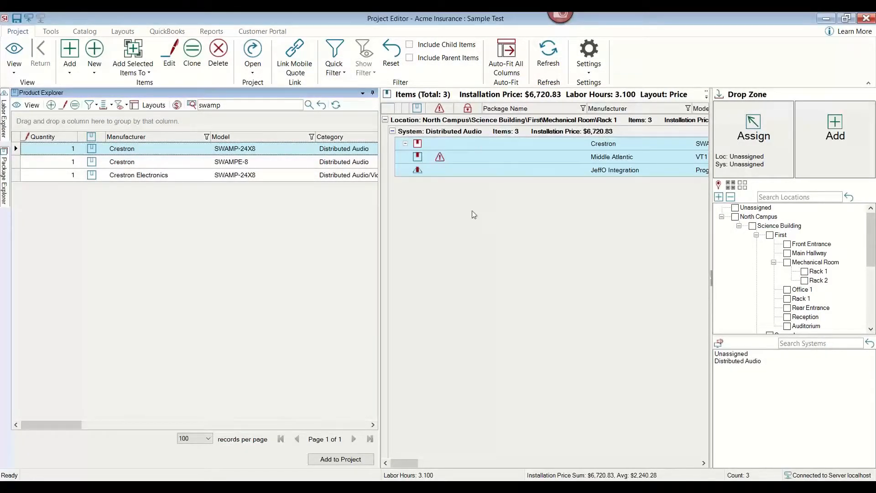
Search the Product Explorer for speaker jbl.
click(234, 104)
key(ctrl+a)
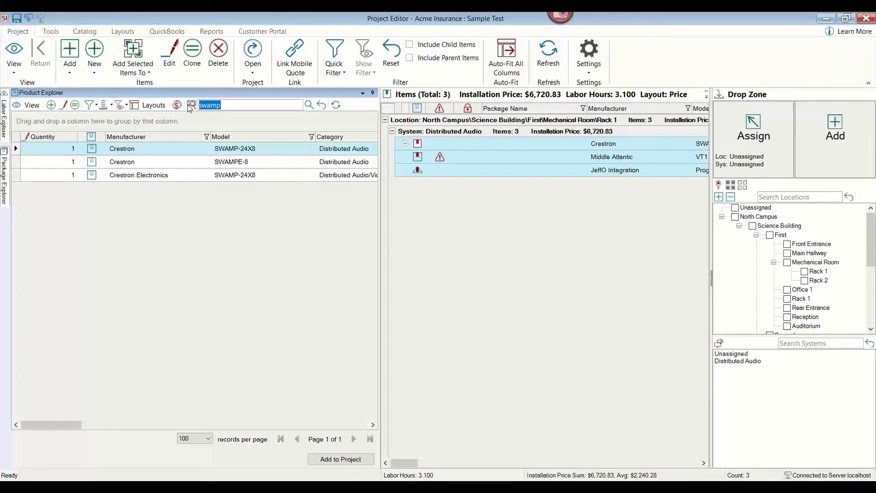
text(speaker)
key(Return)
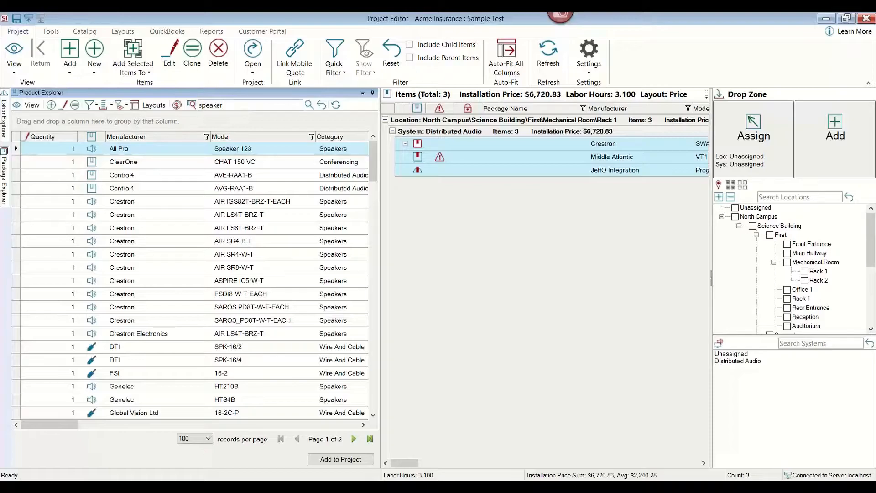
text(jbl)
key(Return)
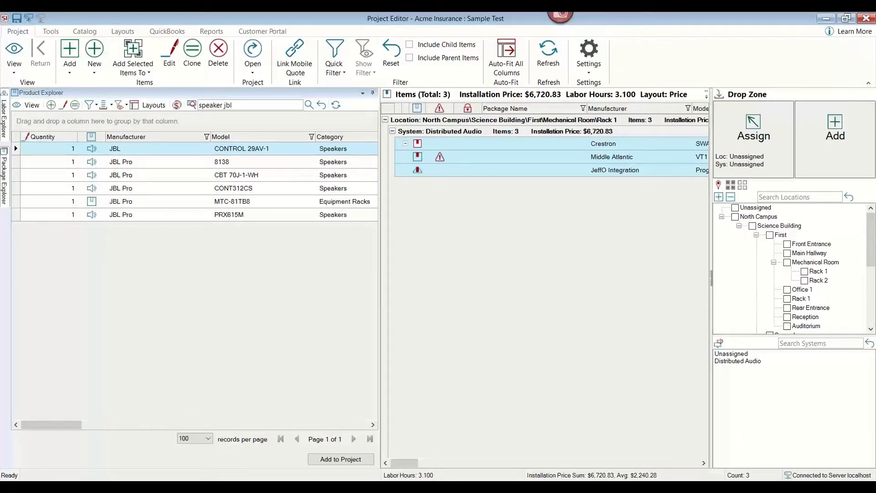
Add the JBL Pro 8138 speaker with its accessories to Front Entrance, Main Hallway, Office 1 and Rear Entrance.
click(211, 163)
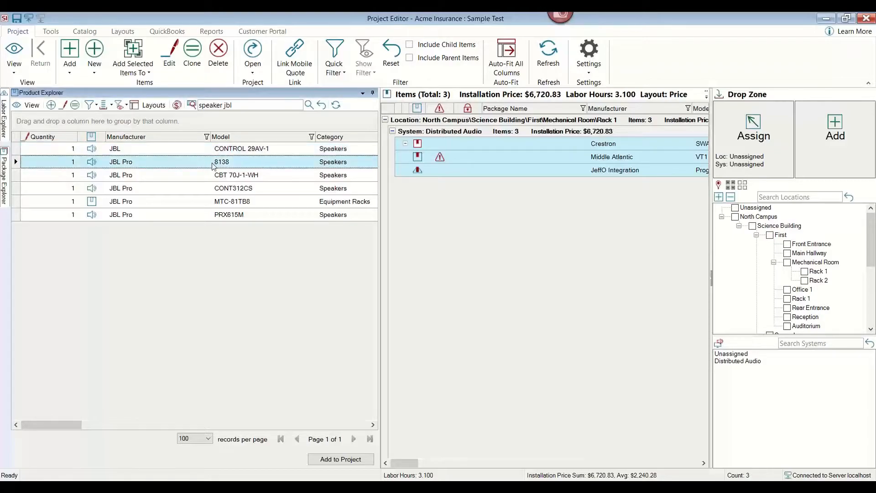
click(788, 244)
click(787, 253)
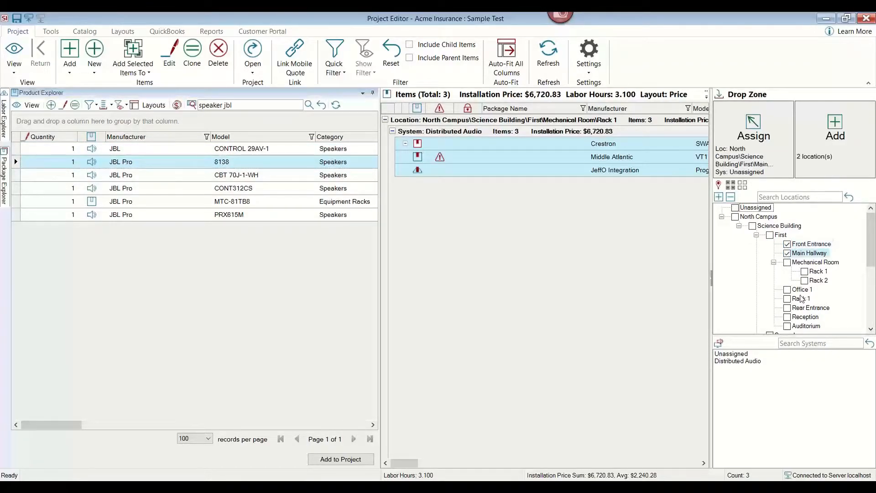
click(788, 290)
click(787, 308)
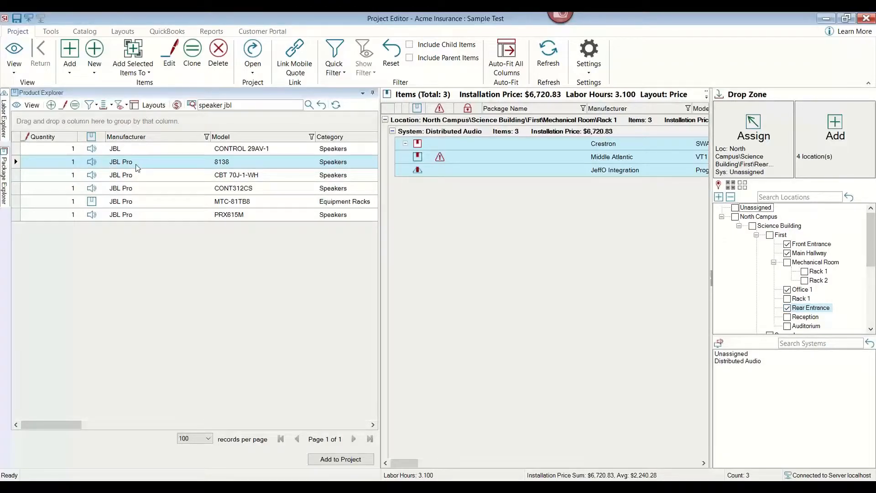
drag(136, 168, 498, 352)
drag(464, 75, 412, 66)
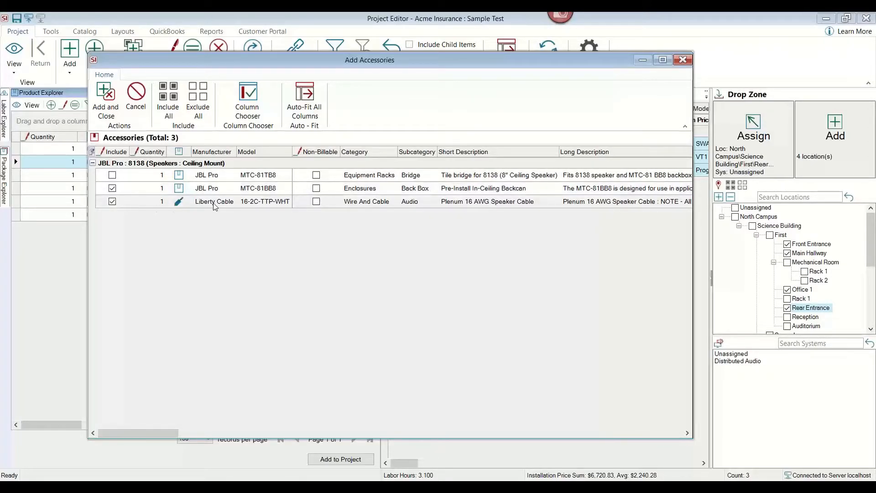
click(112, 175)
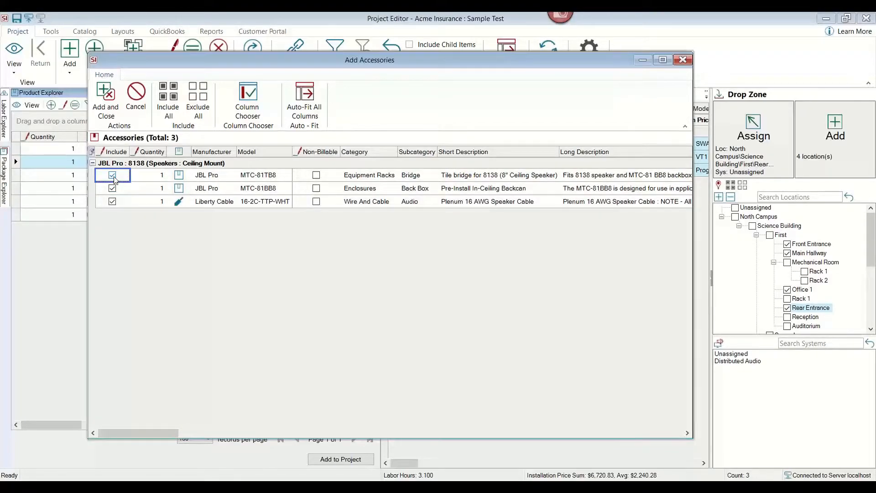
click(112, 116)
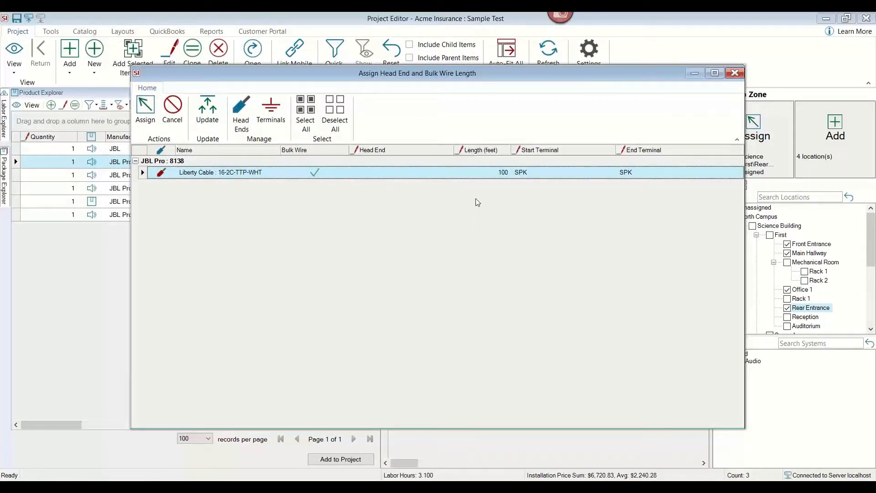
Set the speaker cable's bulk wire length to 15 feet and assign it.
click(495, 173)
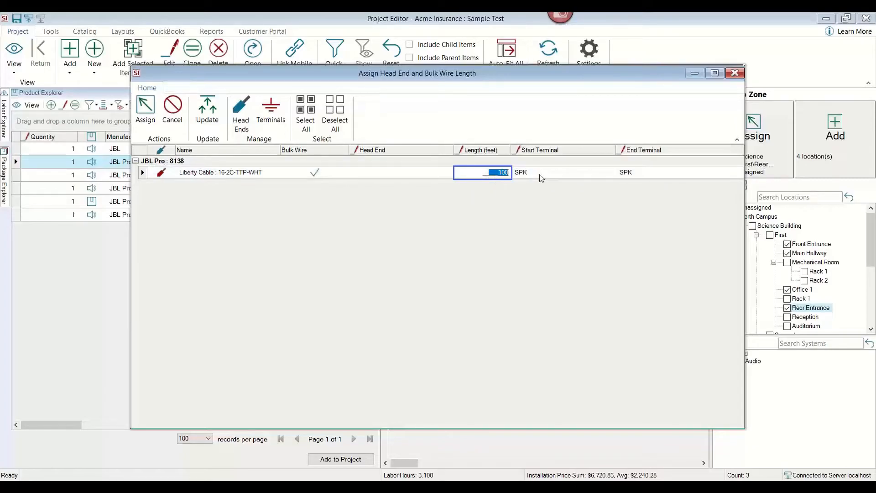
text(15)
click(146, 111)
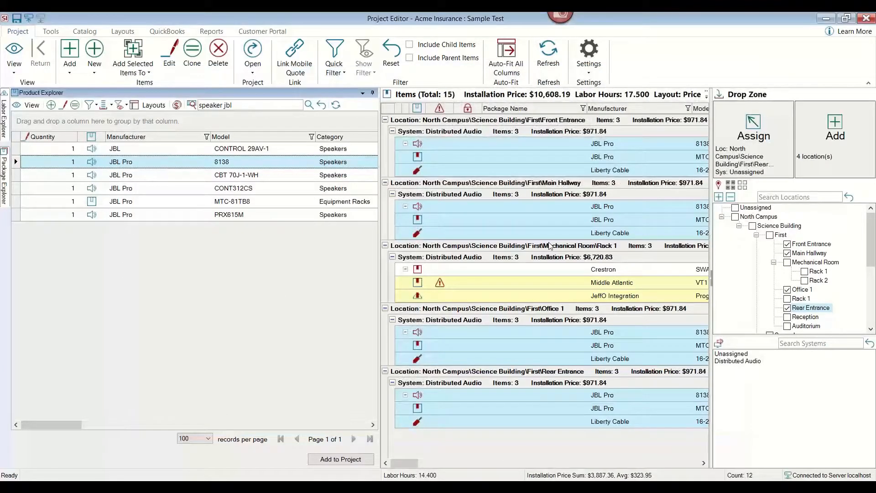
Reopen the Product Explorer and search products for camera axis.
click(372, 93)
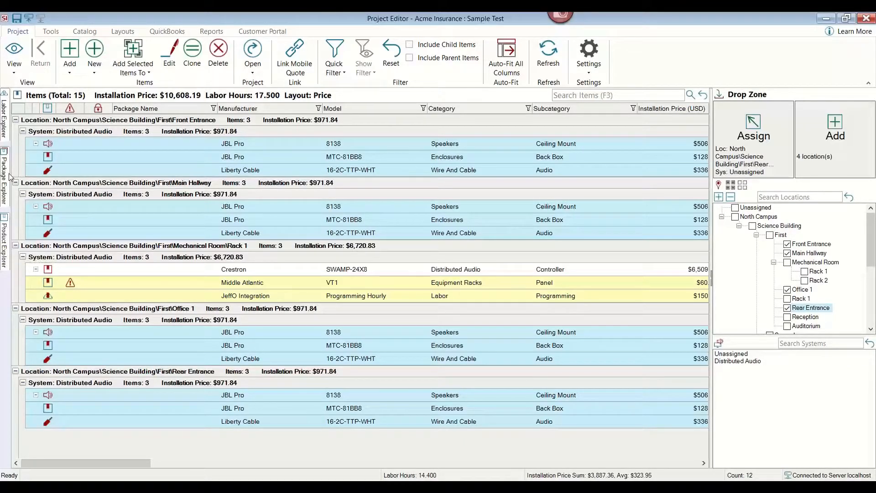
click(4, 250)
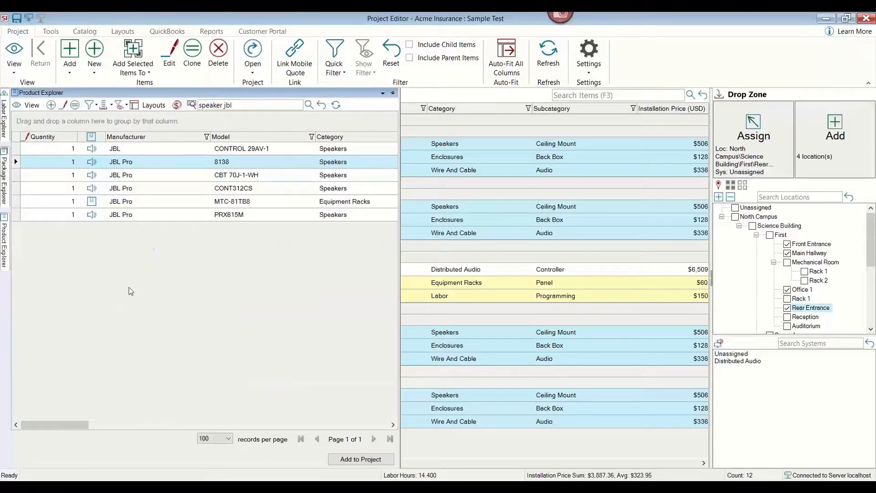
click(241, 106)
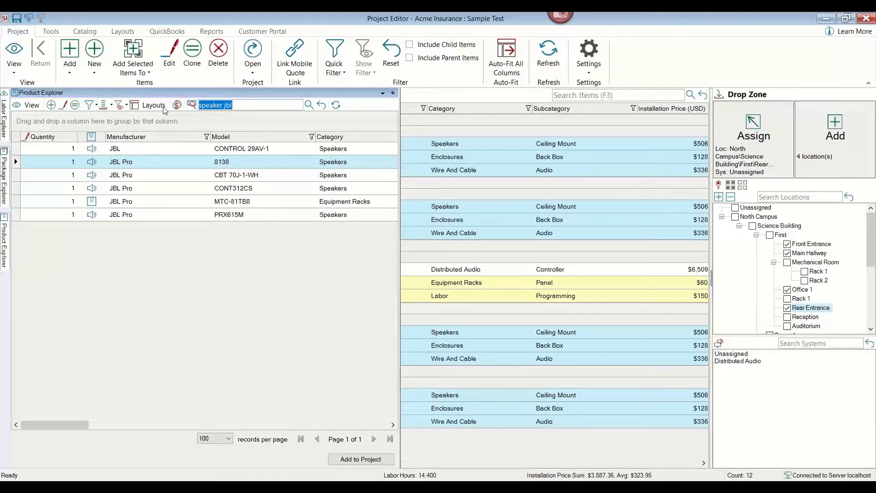
text(camera axis)
key(Return)
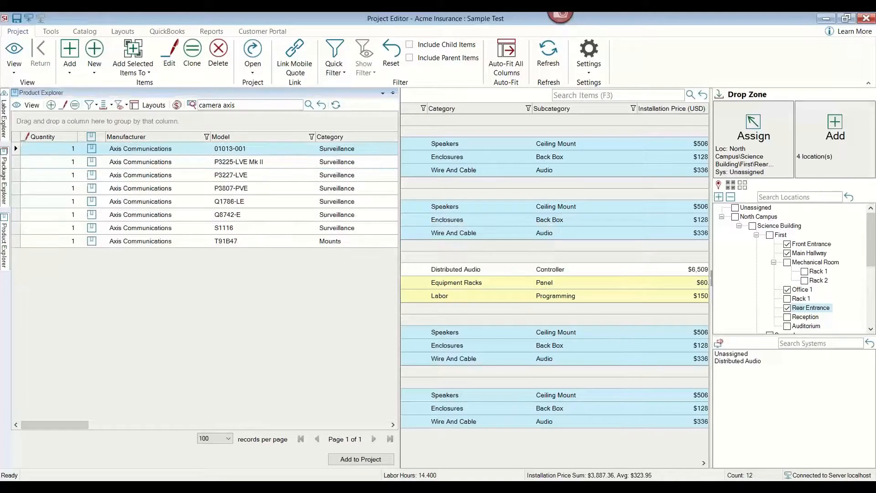
Open the Axis Communications Q1786-LE product details for review, then close them.
double_click(172, 201)
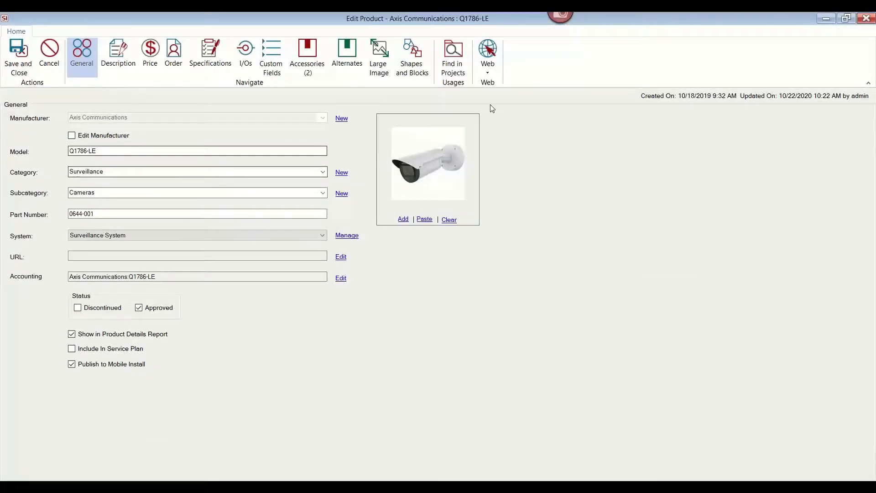
drag(600, 16, 705, 99)
click(803, 98)
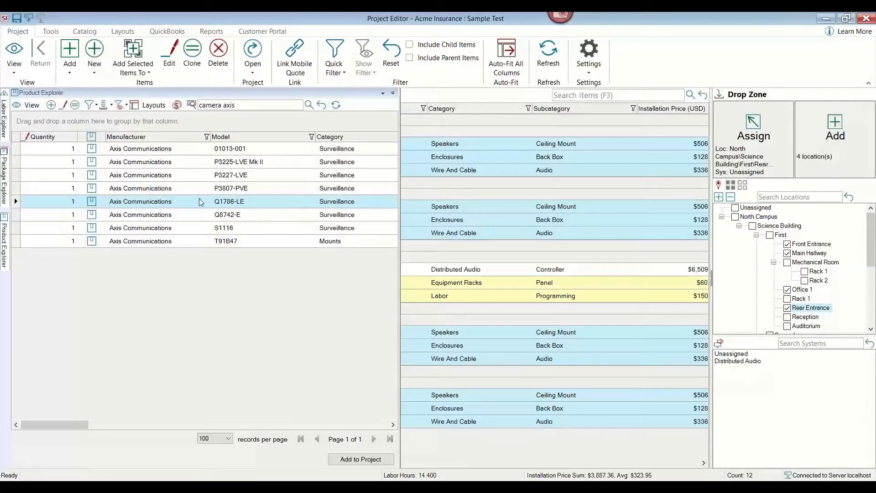
Add the Axis Q1786-LE camera to the same four locations without its pole mount accessory, assigning its CAT6 cable.
drag(188, 206, 553, 349)
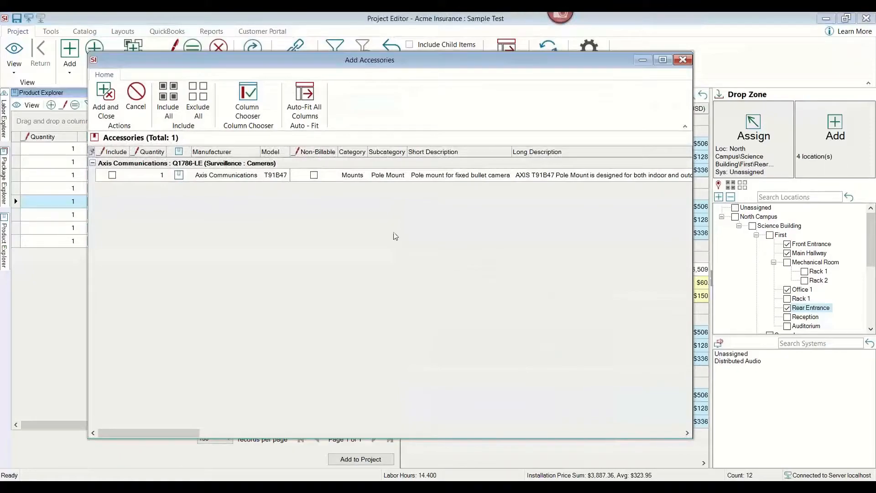
click(106, 100)
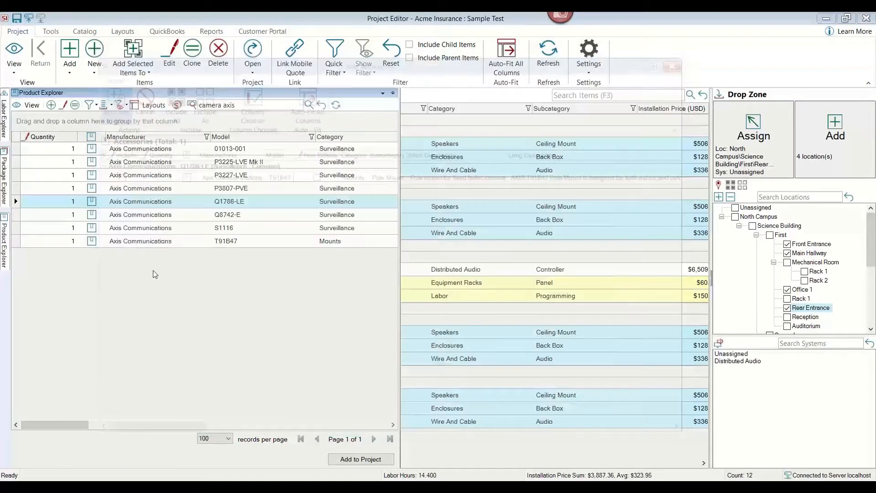
click(145, 115)
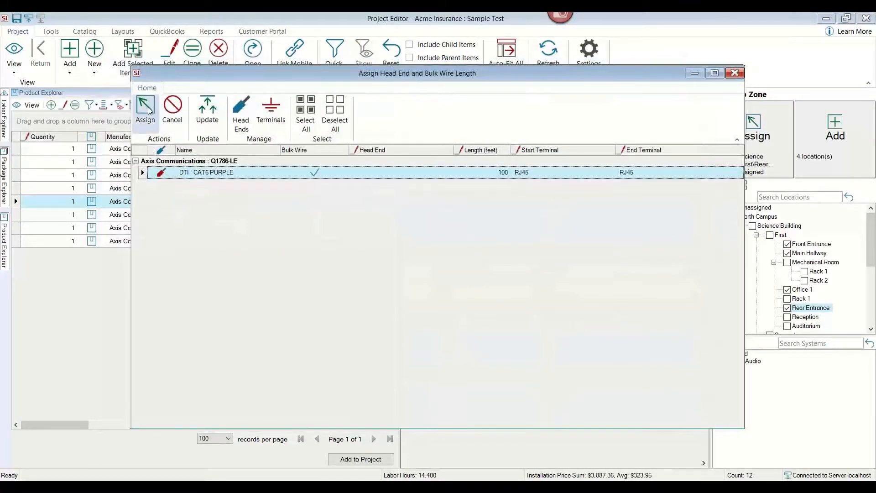
click(510, 223)
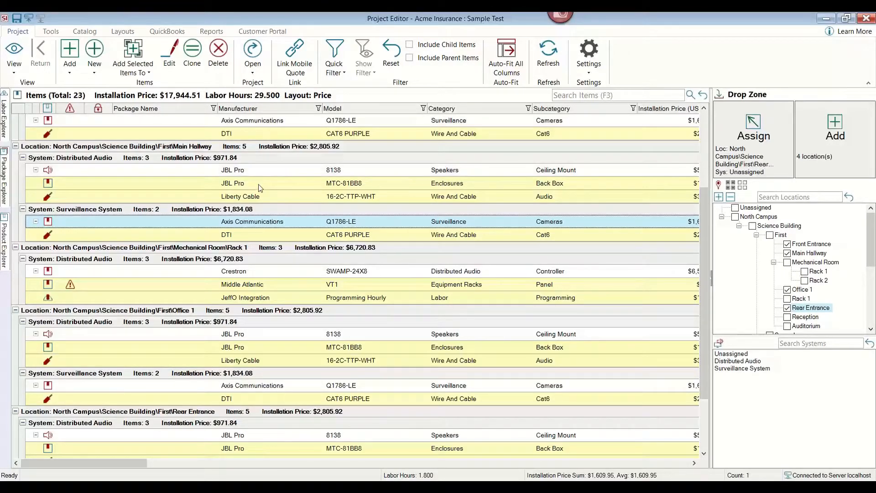
Set the Crestron SWAMP-24X8's unit price to $5,500.
scroll(259, 187, up, 2)
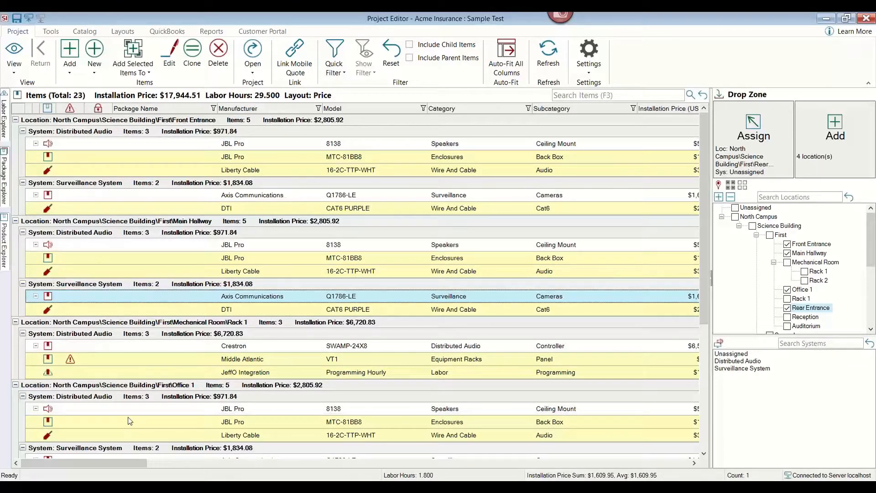
drag(108, 464, 287, 470)
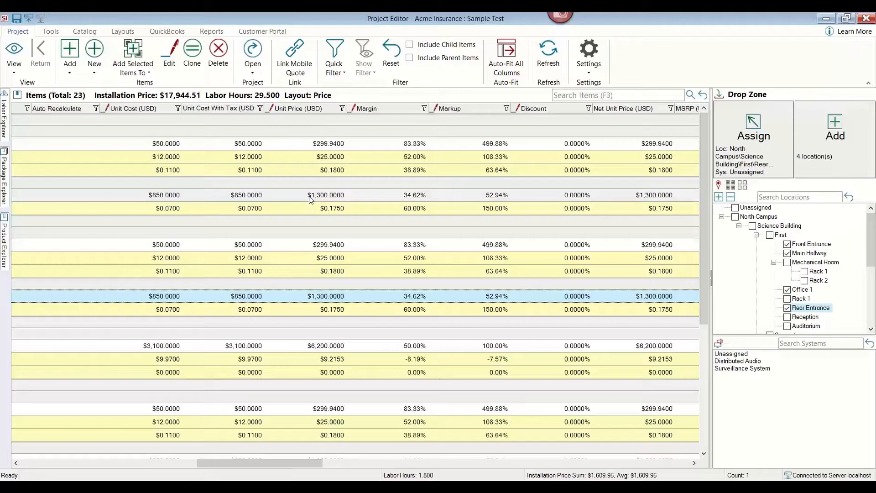
click(322, 347)
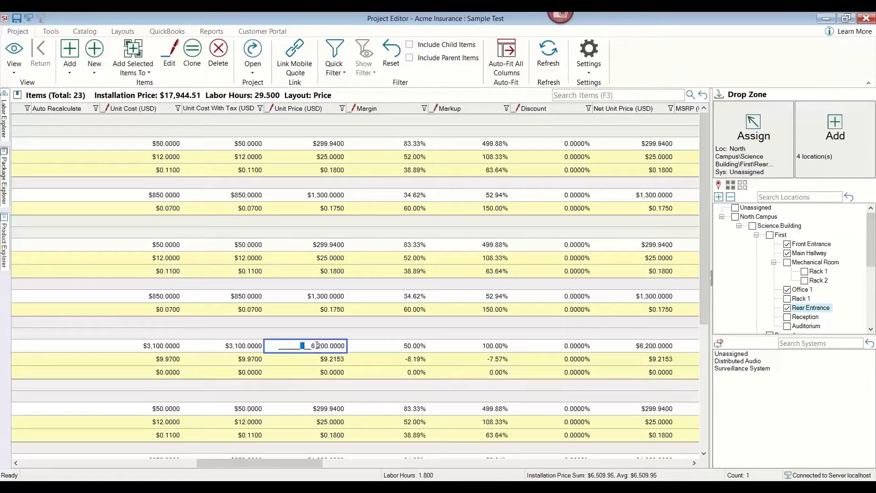
drag(300, 345, 395, 350)
text(5500)
click(397, 346)
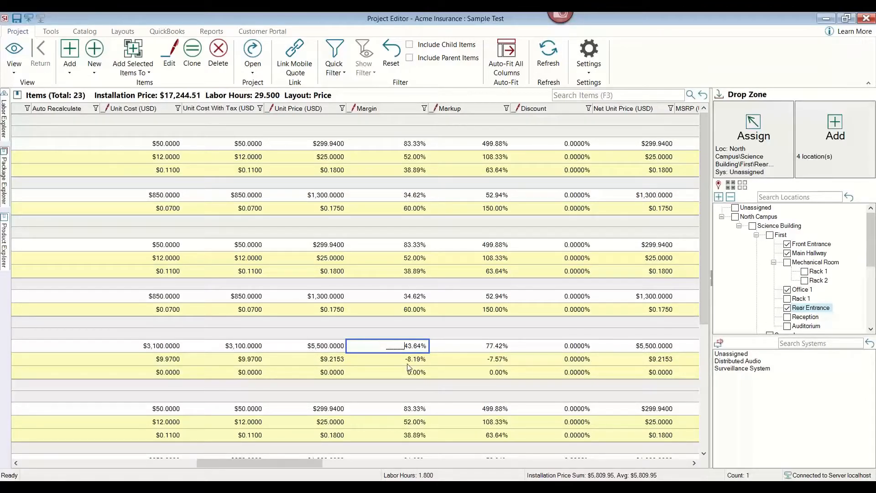
Set the Middle Atlantic VT1 panel's margin to 15%.
click(409, 360)
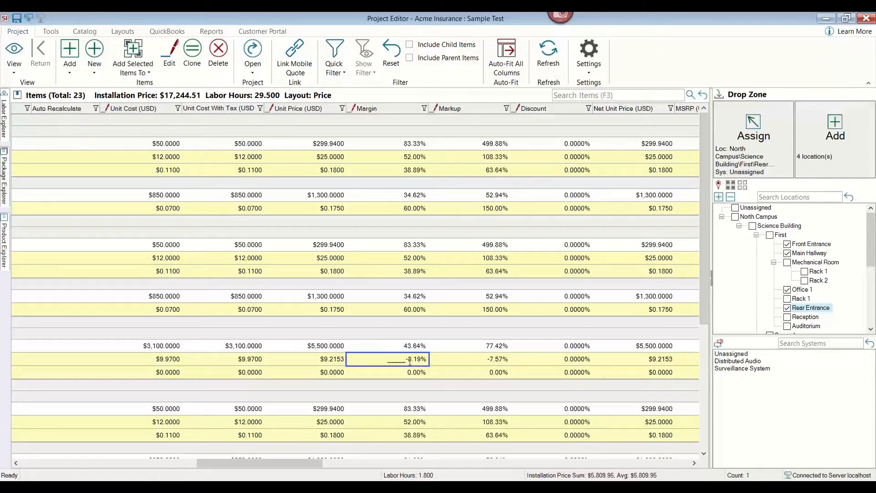
drag(408, 360, 474, 374)
text(15)
click(476, 373)
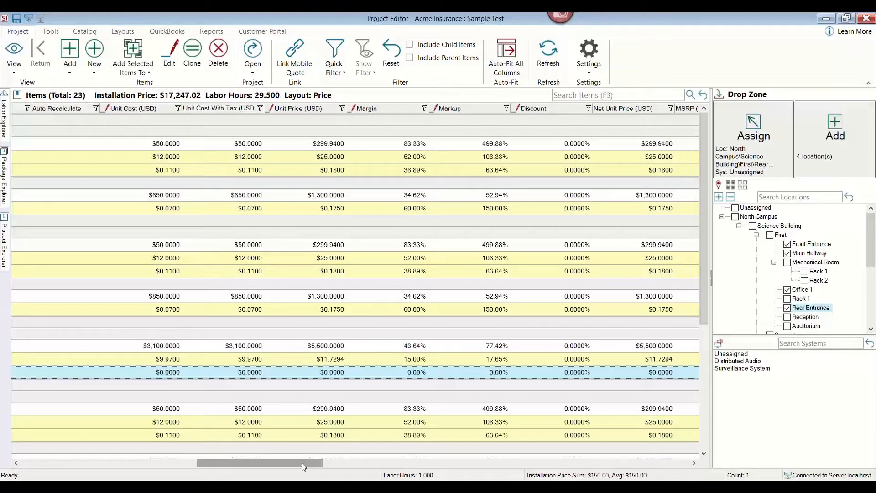
Save the project and close the Project Editor.
drag(300, 463, 118, 458)
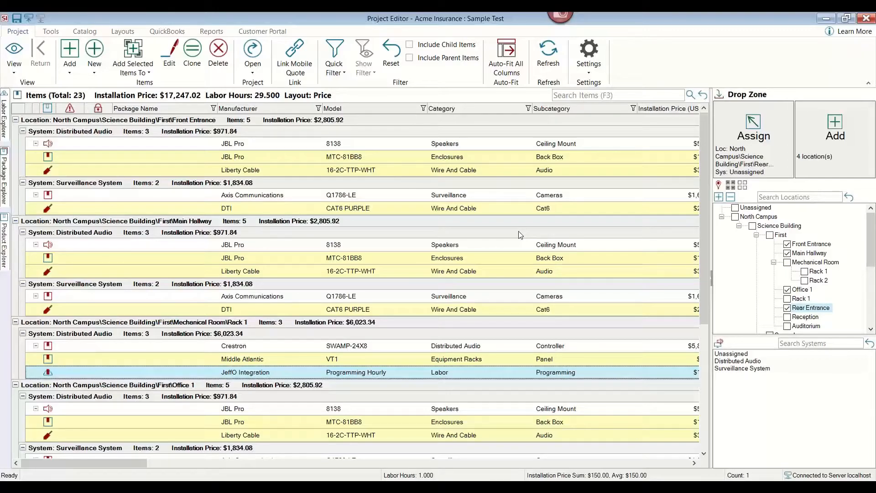
click(16, 21)
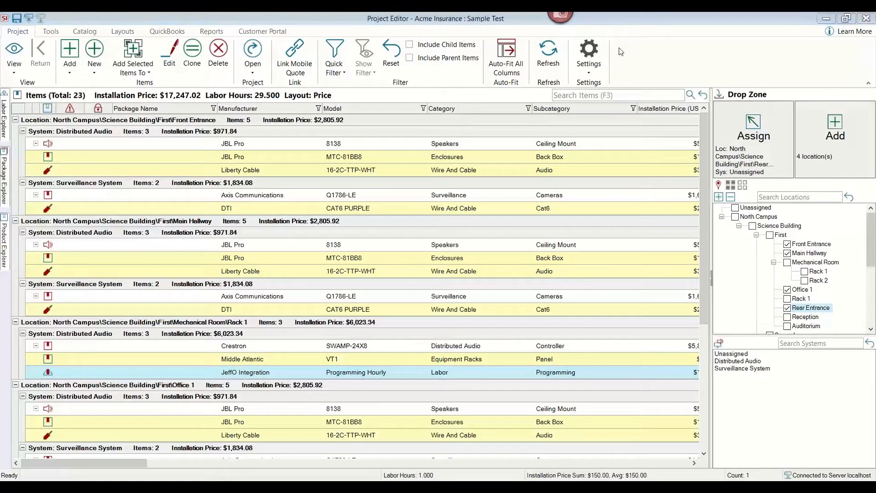
click(865, 18)
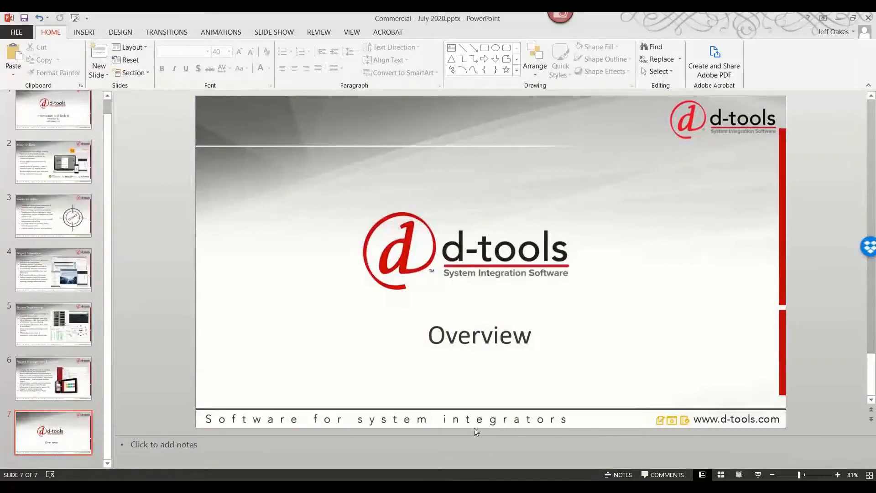
click(401, 438)
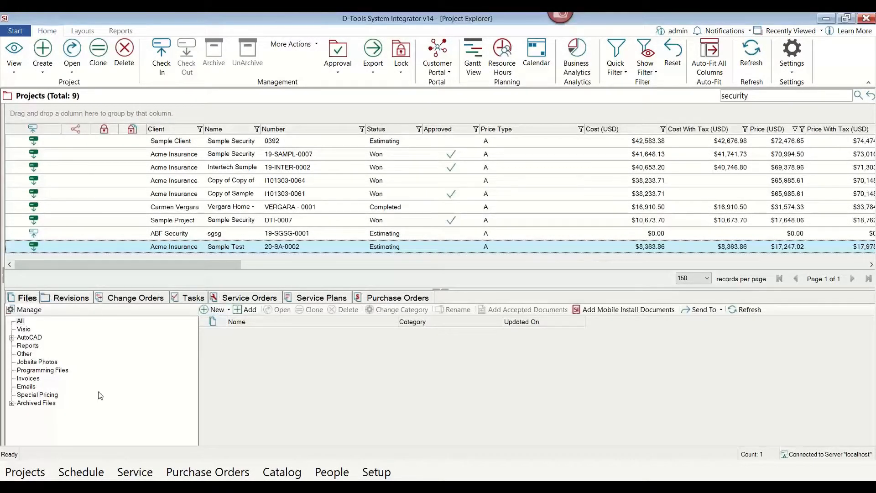
Create a new Visio drawing for the Sample Test project from the D-Tools SI 36 x 24 template.
click(227, 311)
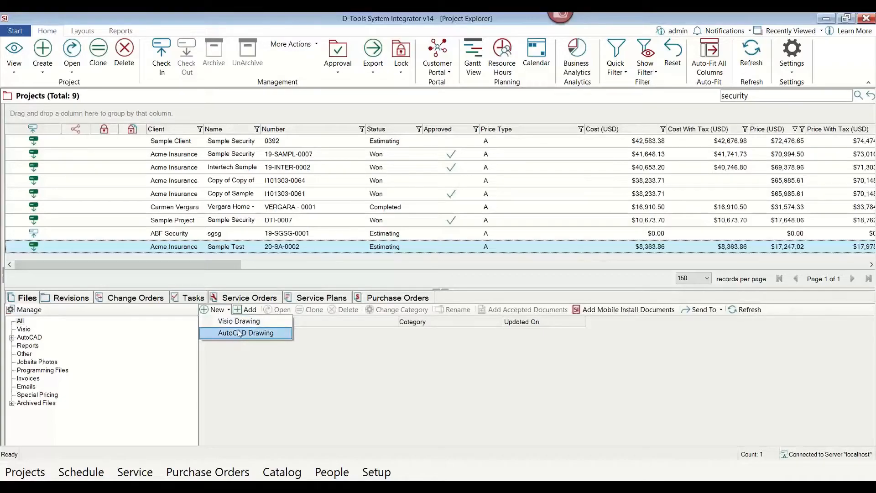
click(237, 324)
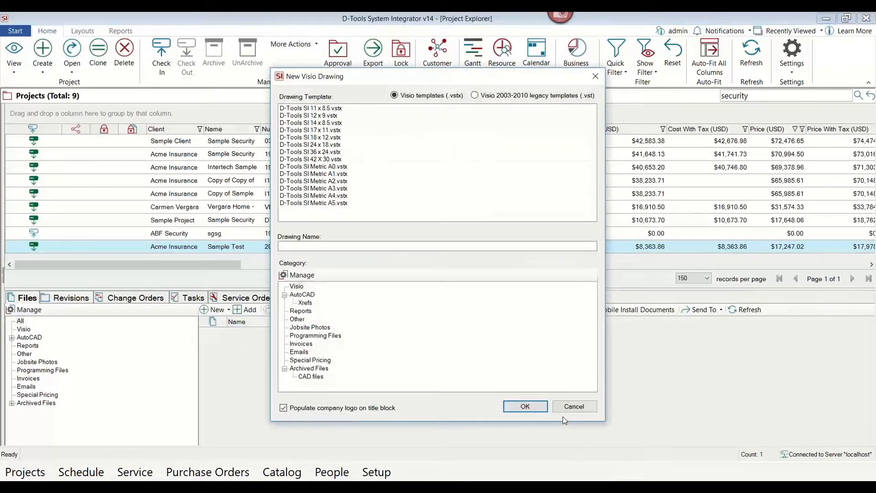
click(324, 153)
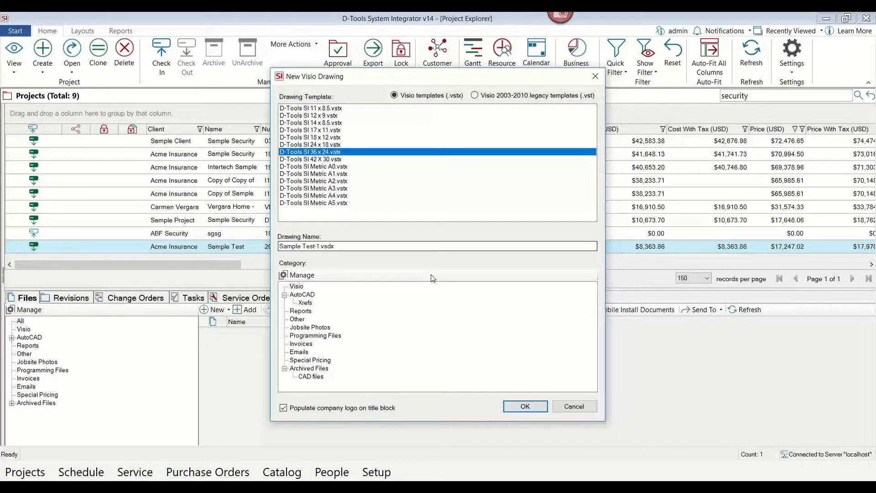
click(525, 406)
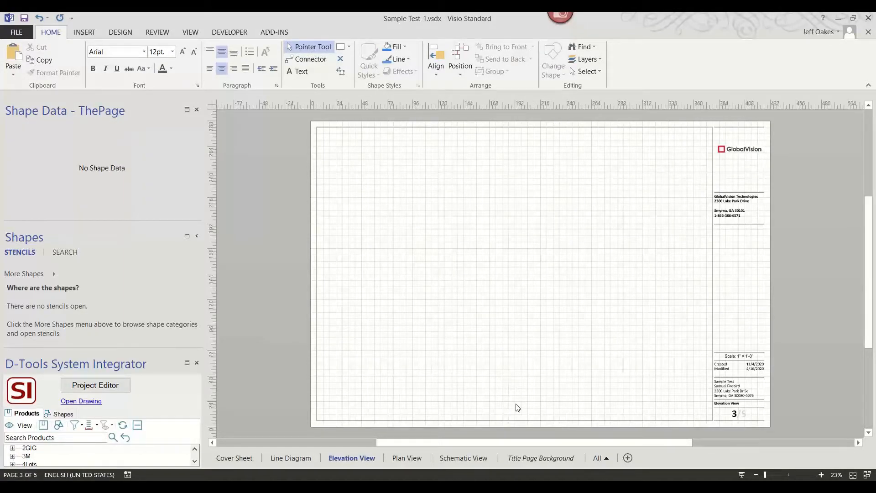
Hide the drawing grid on the Elevation View page and inspect the title block.
click(190, 34)
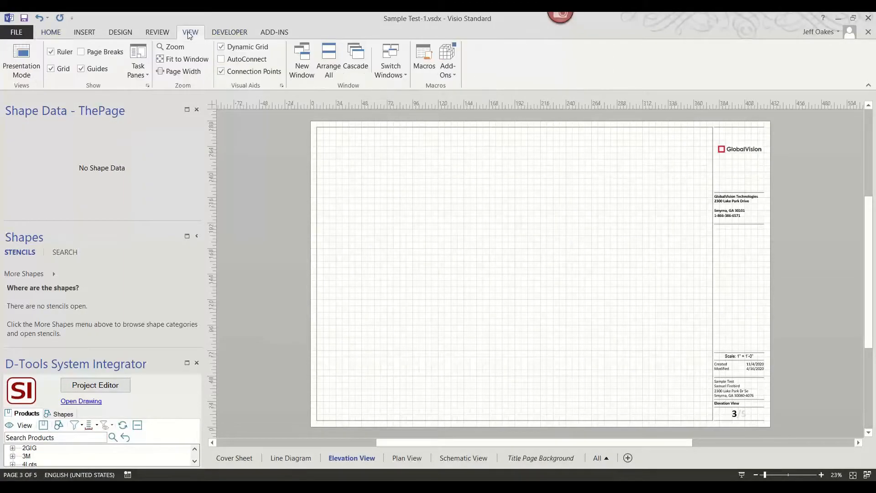
click(52, 69)
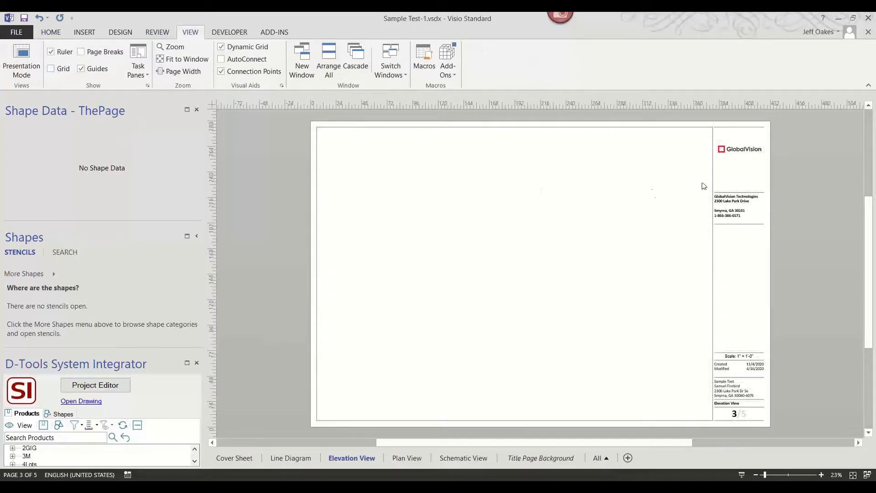
ctrl+scroll(775, 182, up, 2)
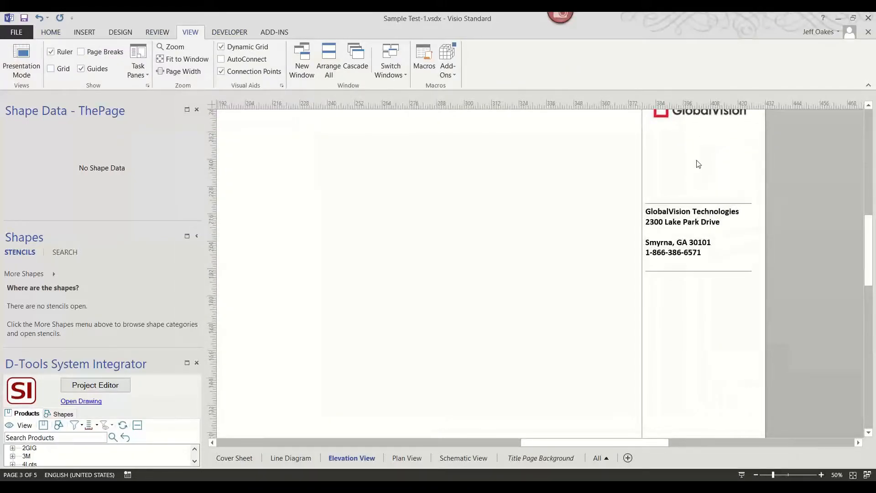
ctrl+scroll(698, 164, down, 2)
ctrl+scroll(702, 402, up, 3)
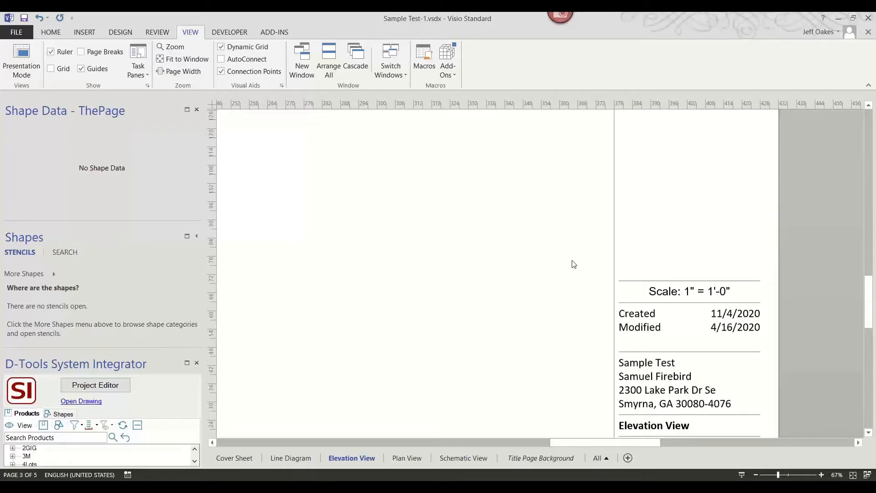
ctrl+scroll(574, 262, down, 4)
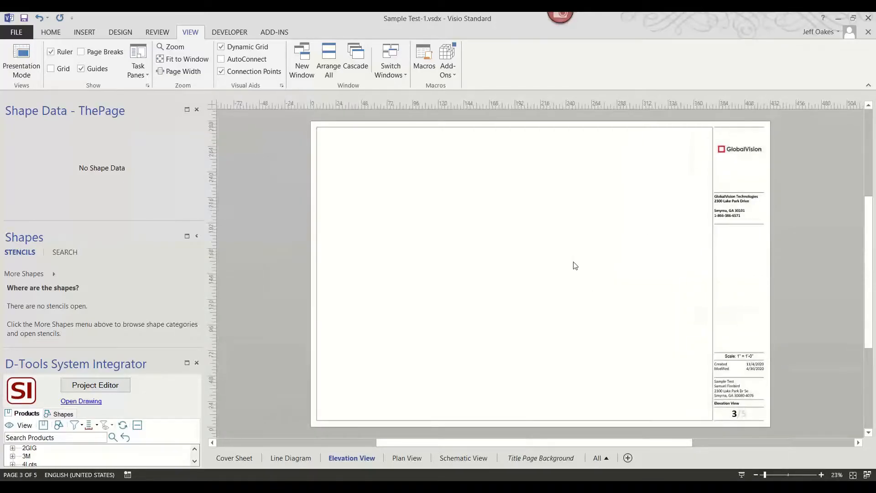
On the Line Diagram page, drop the Crestron amplifier, two JBL Pro speakers and their Liberty cables from the Project Editor.
click(299, 458)
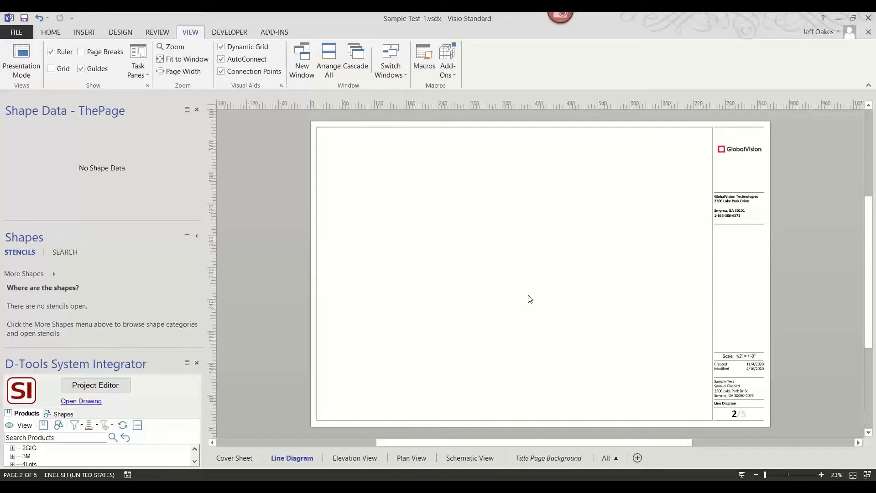
click(187, 364)
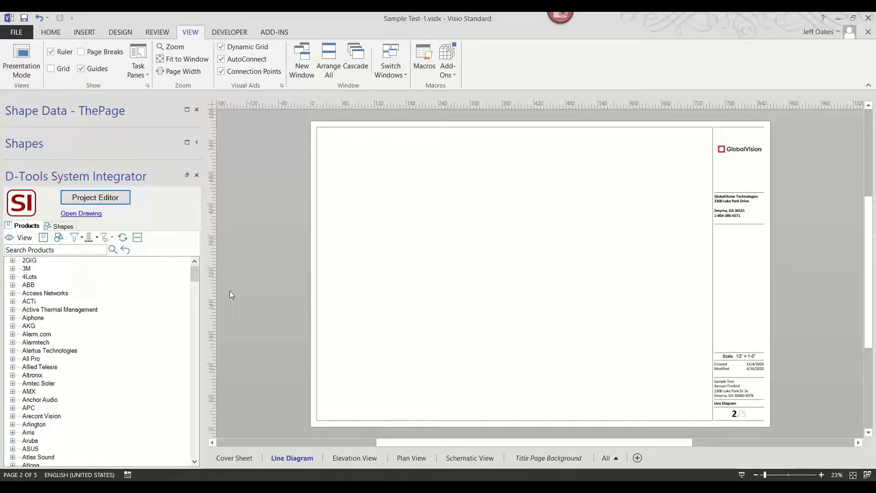
click(109, 197)
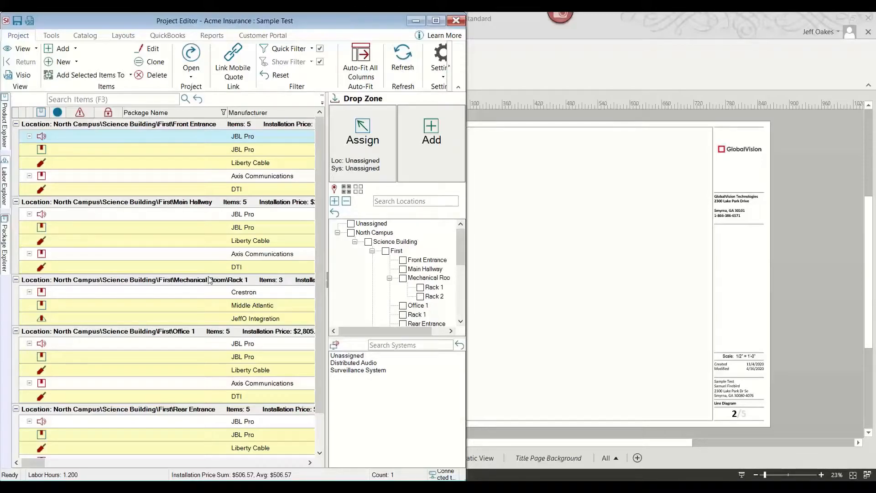
click(225, 294)
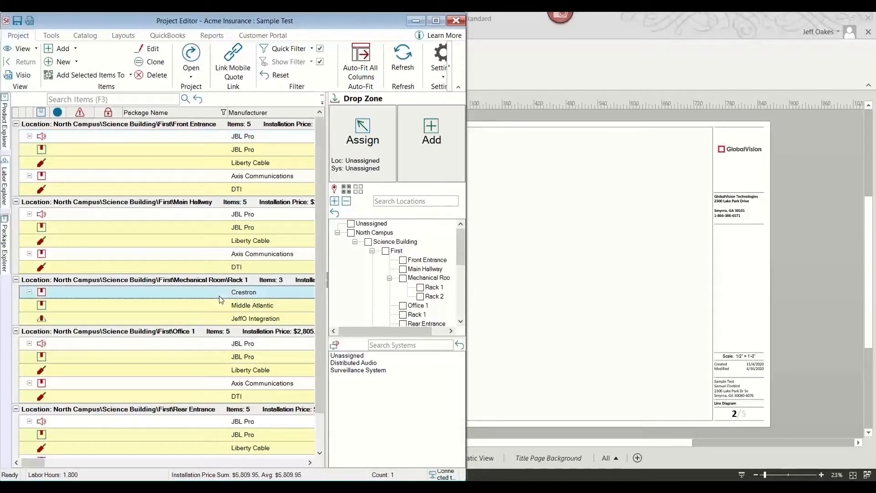
ctrl+click(196, 216)
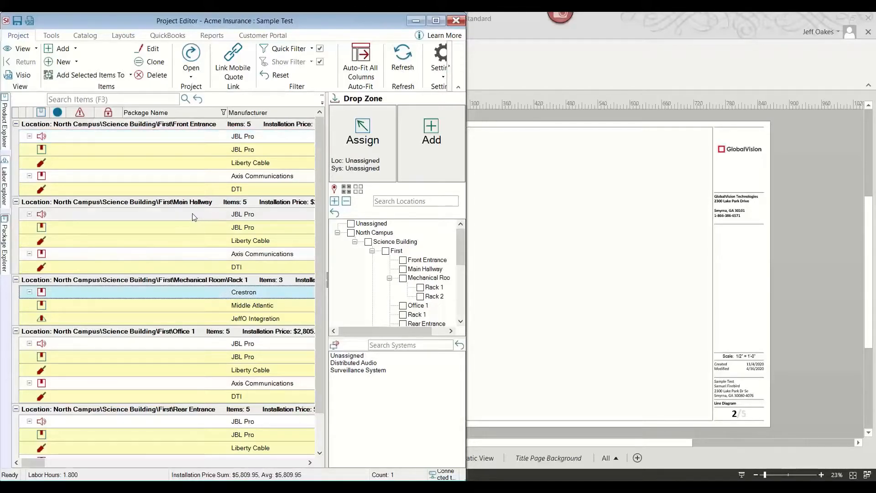
ctrl+click(190, 239)
ctrl+click(195, 136)
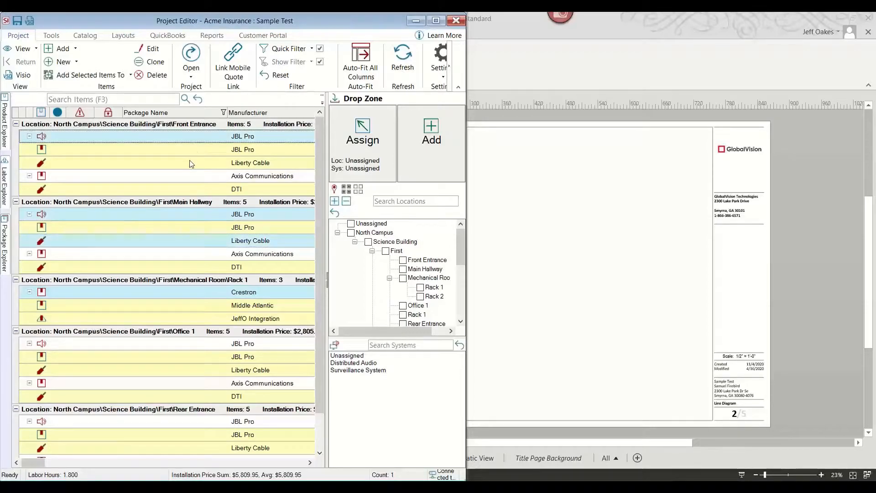
ctrl+click(190, 163)
drag(190, 161, 543, 226)
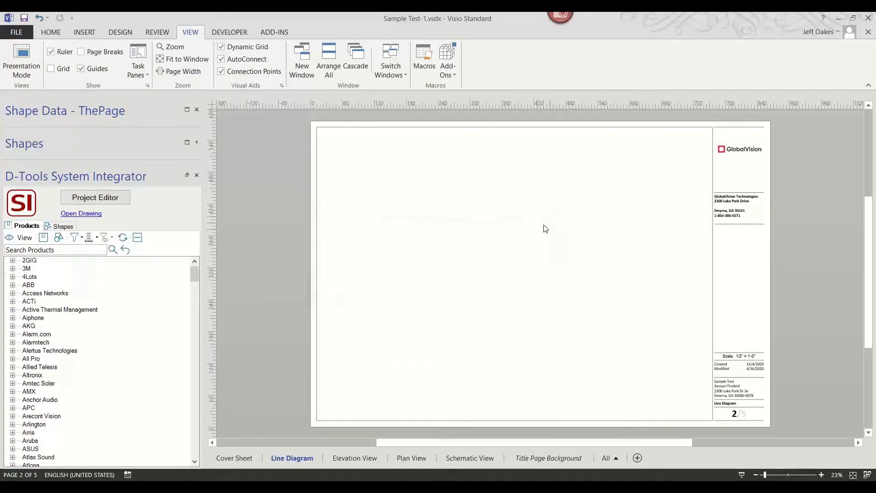
Move the first JBL Pro speaker up and reconnect its audio line from the Crestron amplifier to it.
scroll(598, 224, up, 5)
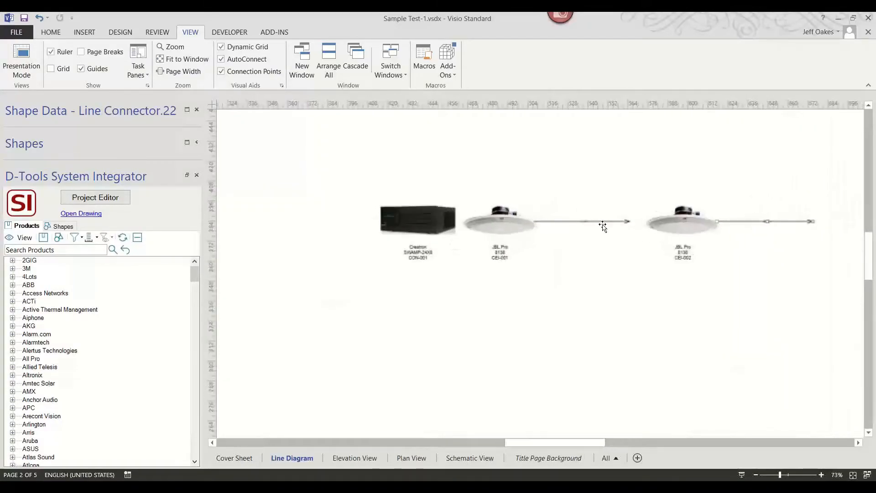
drag(502, 224, 635, 153)
drag(559, 221, 484, 211)
drag(550, 211, 594, 140)
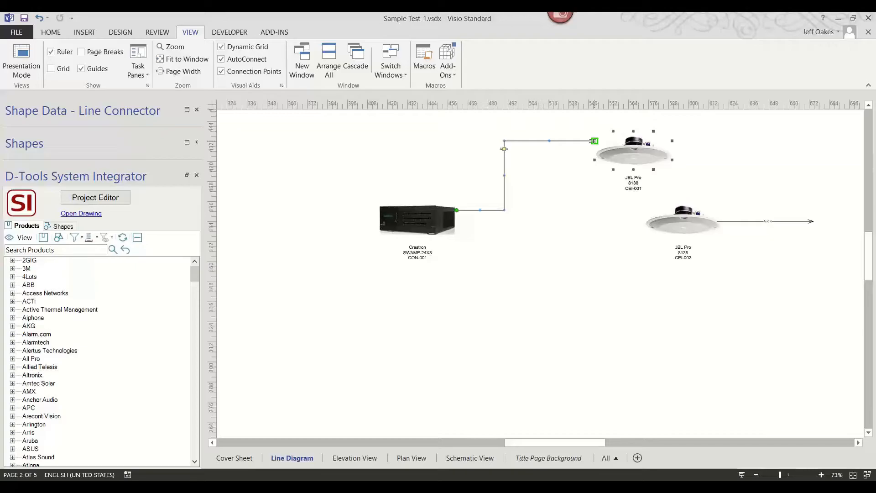
Move the second JBL Pro speaker below and connect the second audio line from the Crestron amplifier to it.
drag(667, 218, 593, 269)
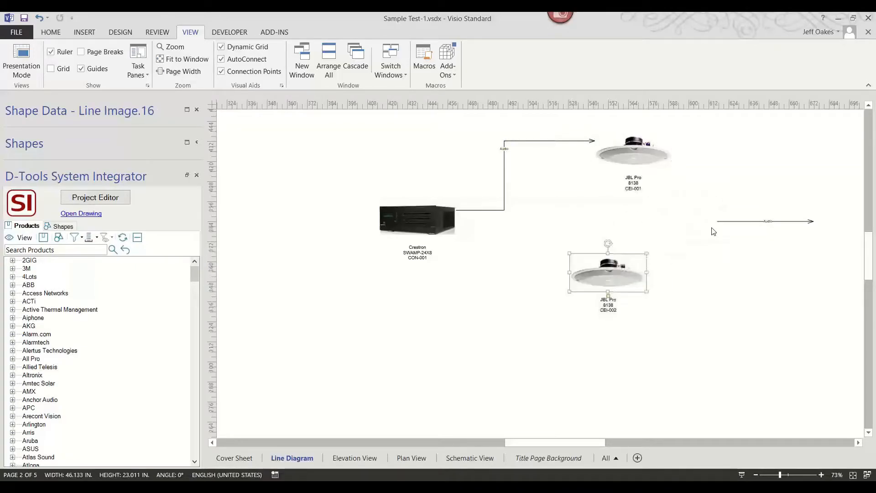
drag(726, 221, 465, 229)
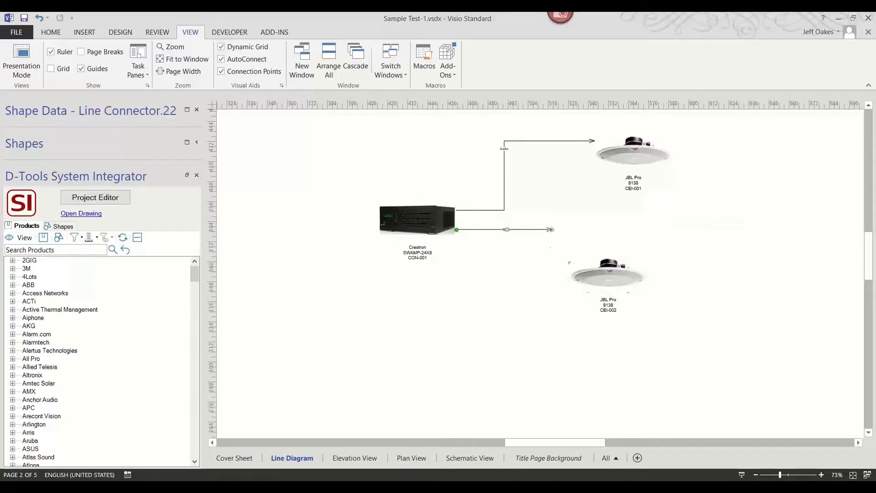
drag(550, 230, 569, 282)
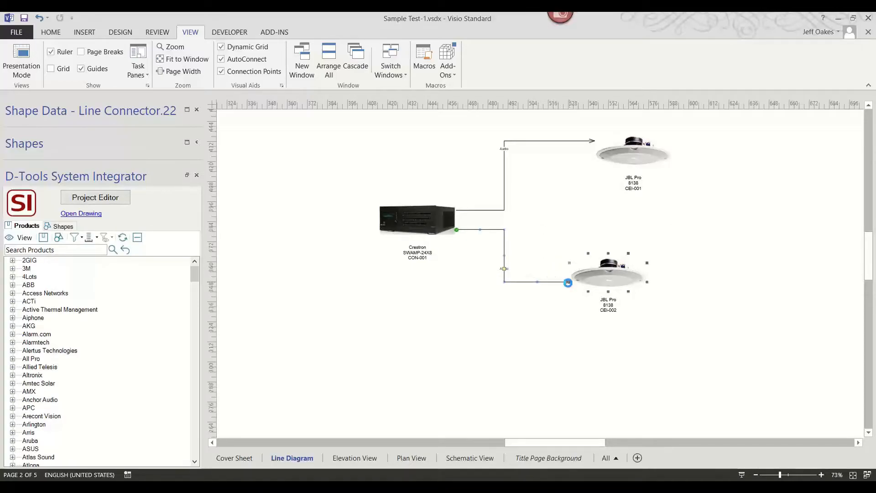
Move the second JBL Pro speaker further down to align its audio line.
click(602, 265)
scroll(605, 269, up, 2)
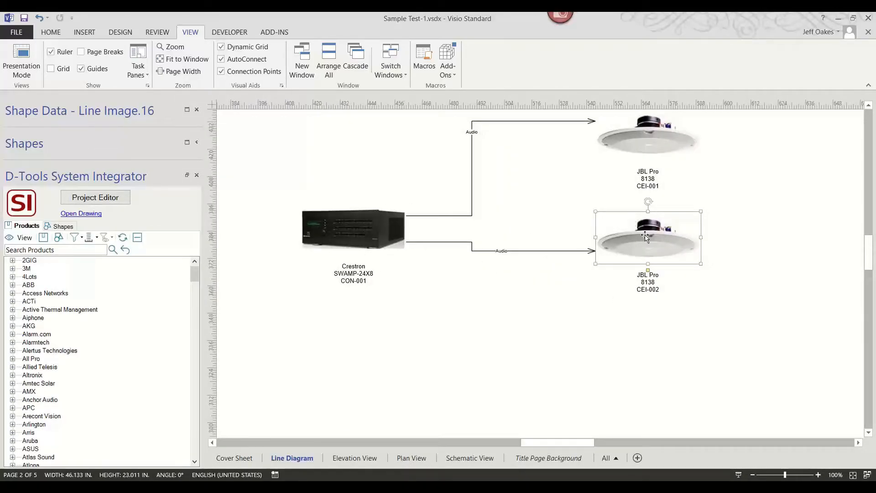
drag(645, 236, 645, 290)
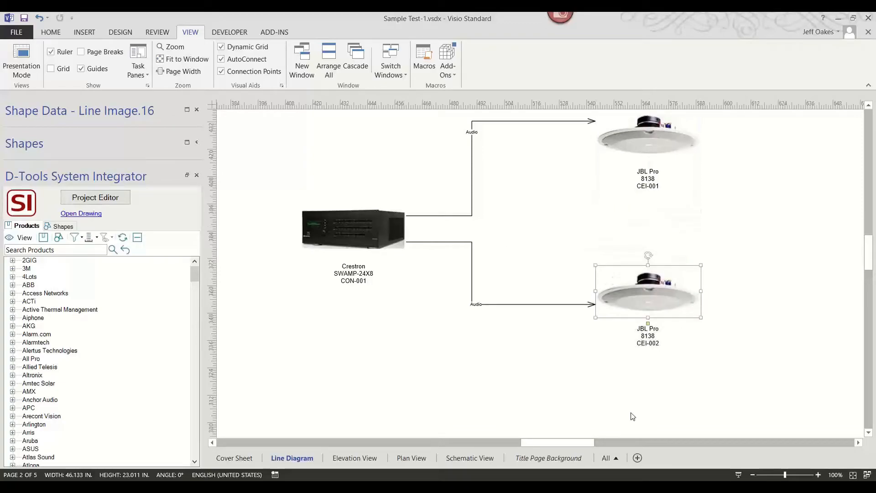
scroll(657, 175, down, 2)
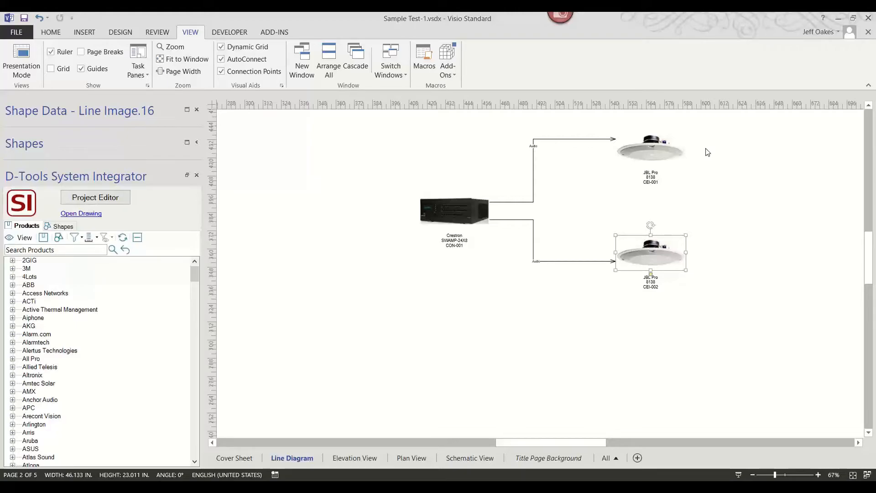
Switch to the Elevation View page and choose Rack 1 and Rack 2 of the Mechanical Room as target locations.
click(363, 456)
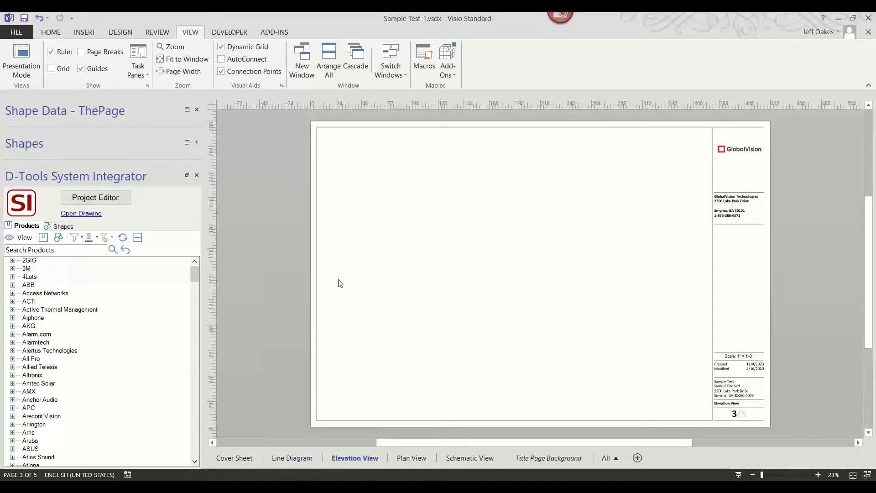
click(103, 201)
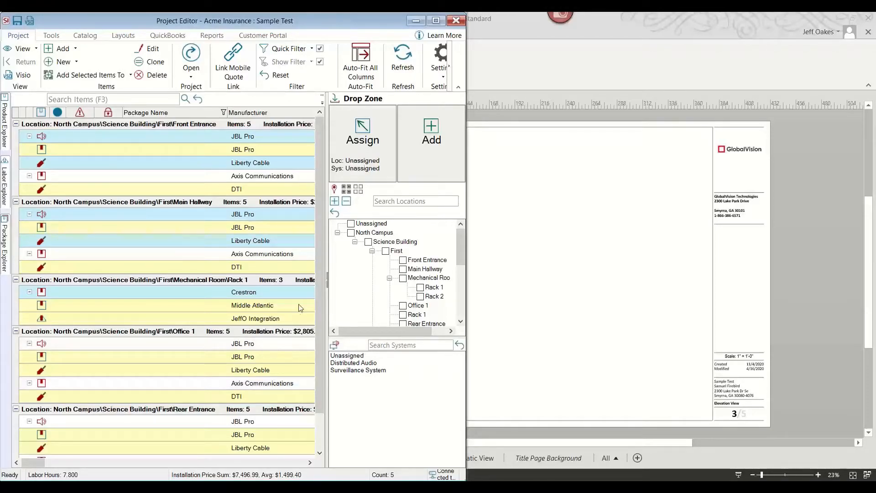
scroll(460, 248, down, 2)
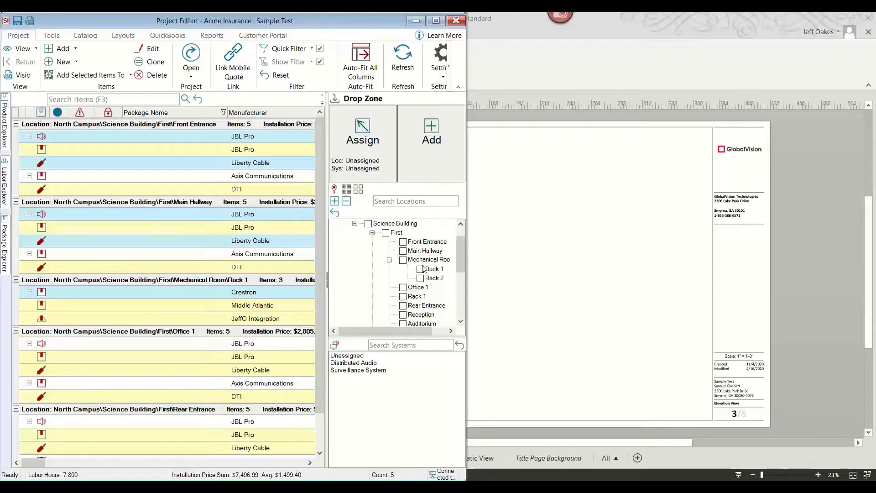
click(420, 269)
click(420, 278)
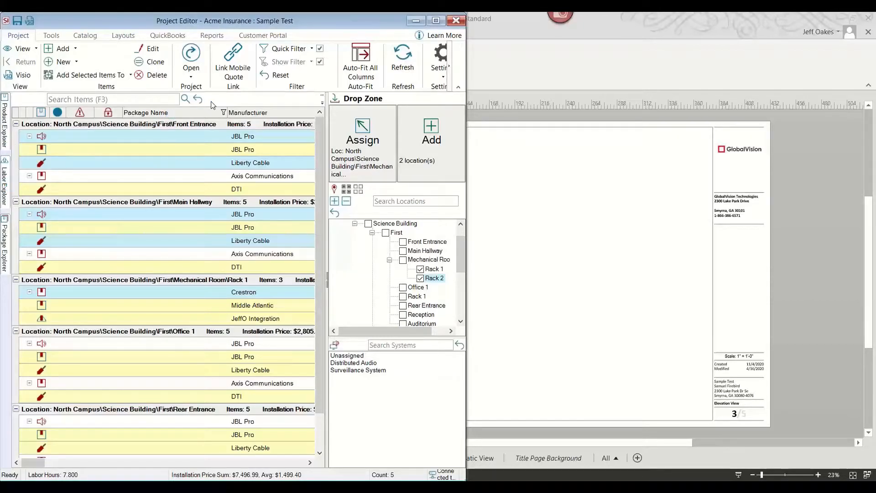
Search the product catalog for mrk and drag the Middle Atlantic MRK-4426 rack onto the elevation for both racks.
click(229, 111)
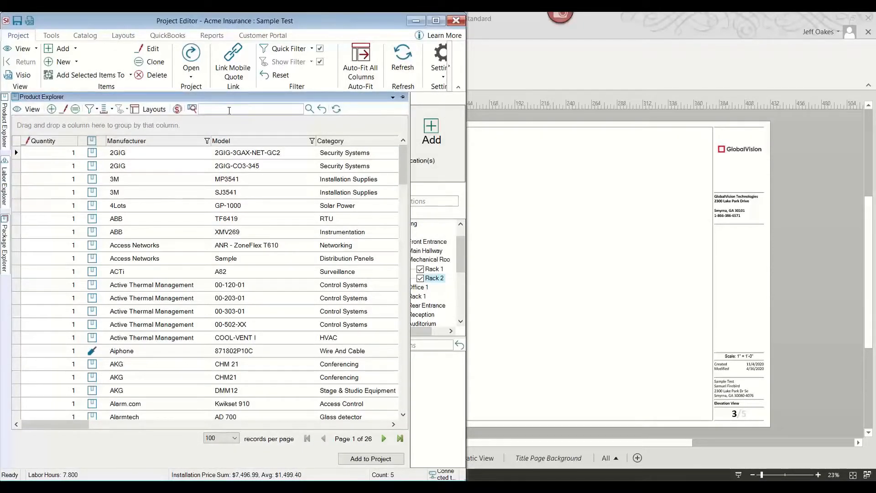
key(Return)
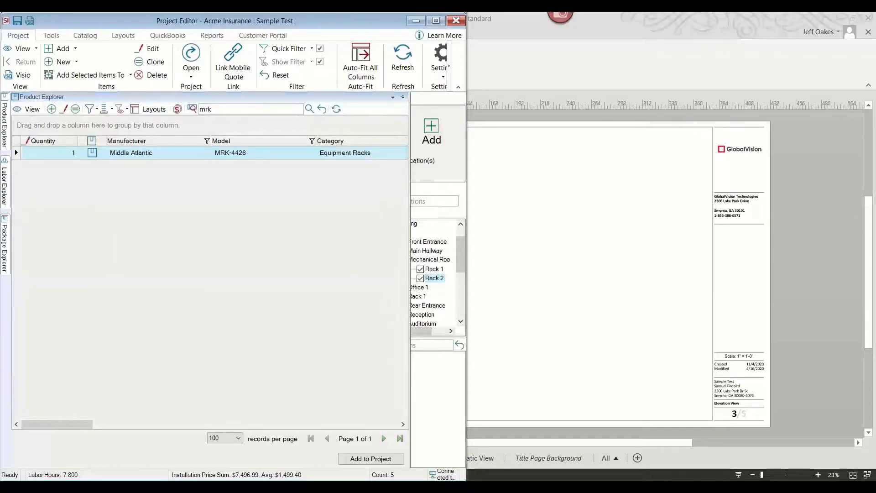
click(215, 154)
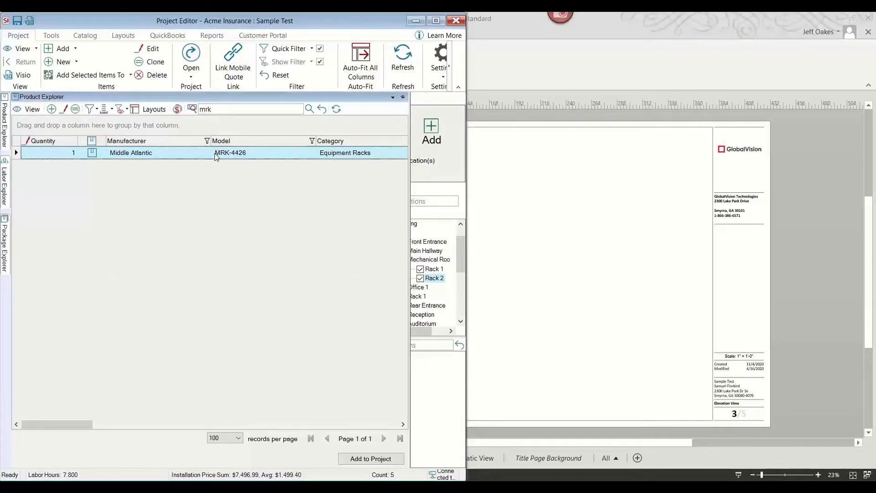
mouse_move(216, 156)
mouse_down()
mouse_move(313, 160)
mouse_move(533, 282)
mouse_up()
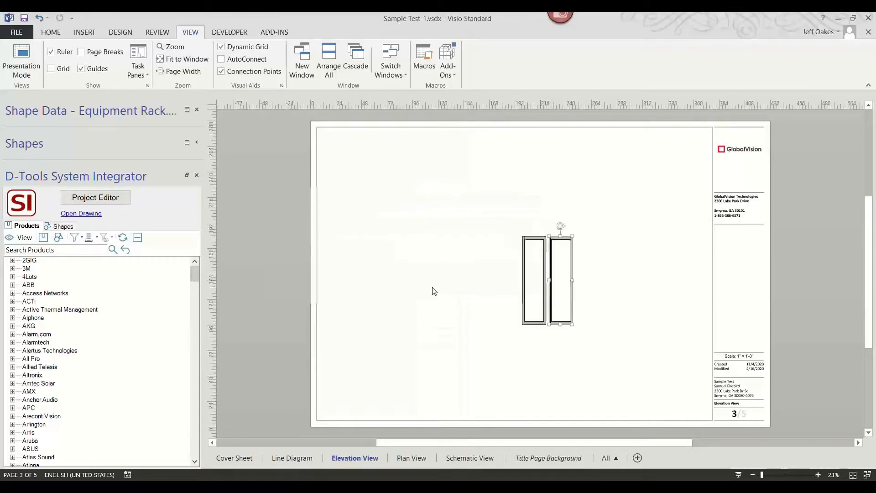
Try to drag Rack 1's Middle Atlantic rack item from the Project Editor onto the elevation drawing.
ctrl+scroll(549, 265, up, 5)
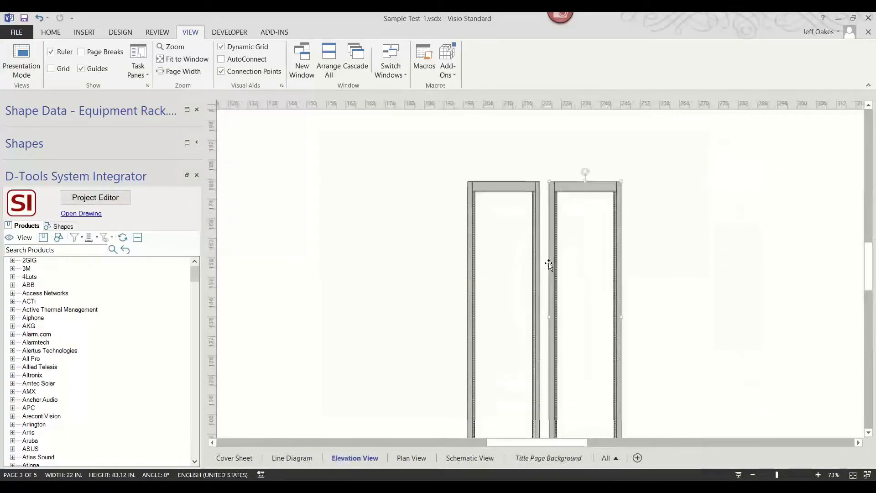
ctrl+scroll(548, 265, up, 3)
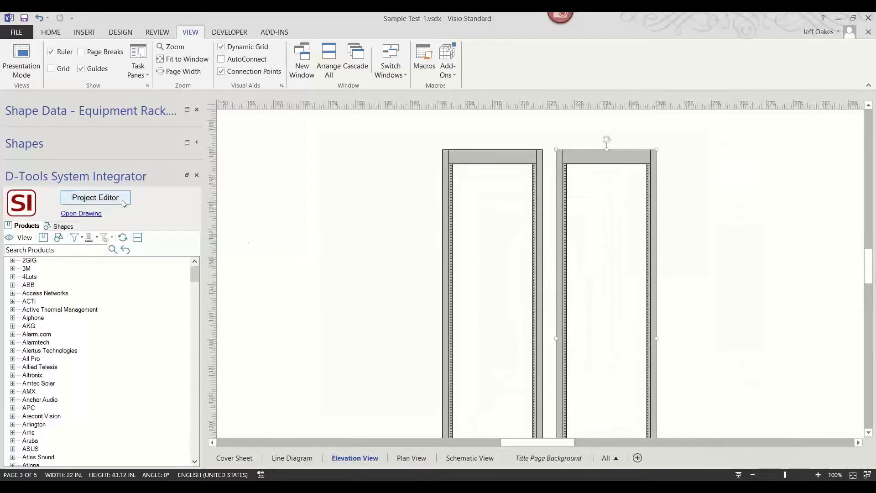
click(95, 197)
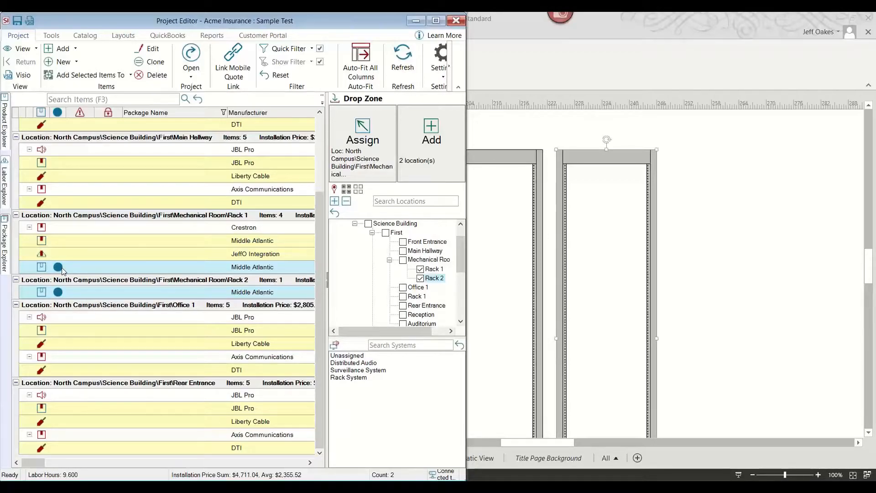
click(89, 269)
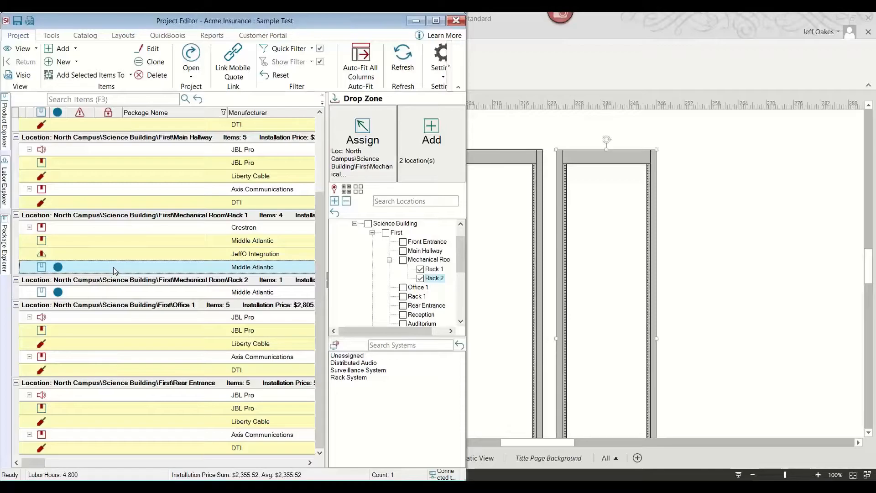
mouse_move(114, 271)
mouse_down()
mouse_move(307, 260)
mouse_move(564, 273)
mouse_move(580, 253)
mouse_move(578, 305)
mouse_up()
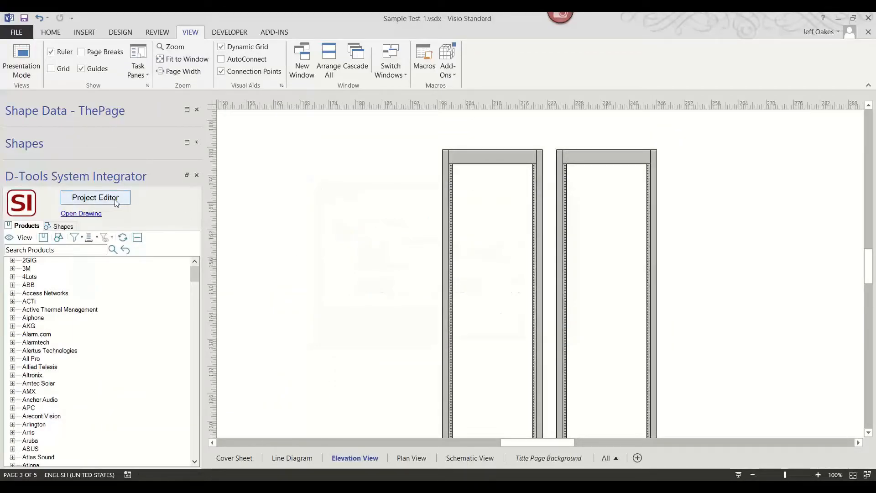
Open the Project Editor and drag Rack 1's Crestron item onto the rack in the elevation drawing.
click(96, 197)
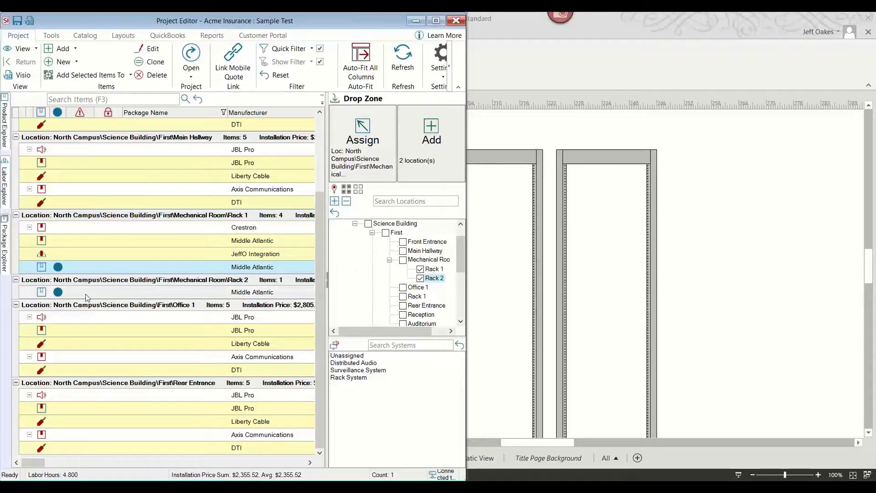
scroll(88, 291, up, 1)
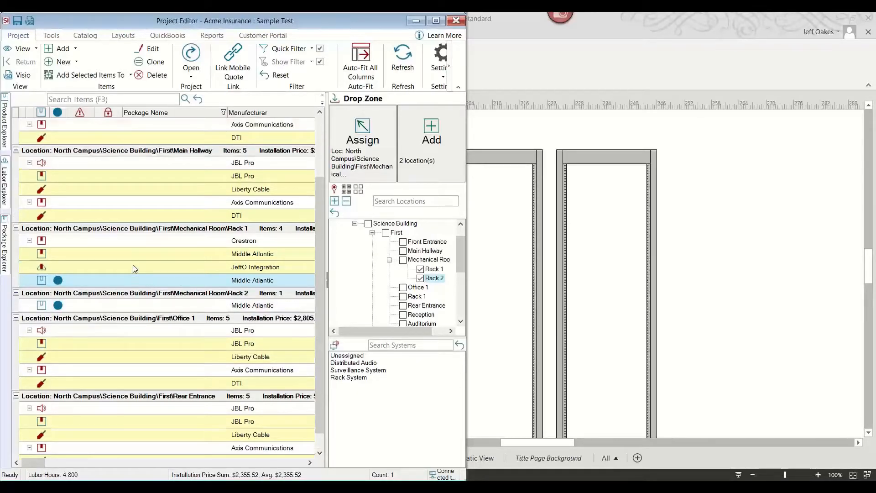
click(126, 242)
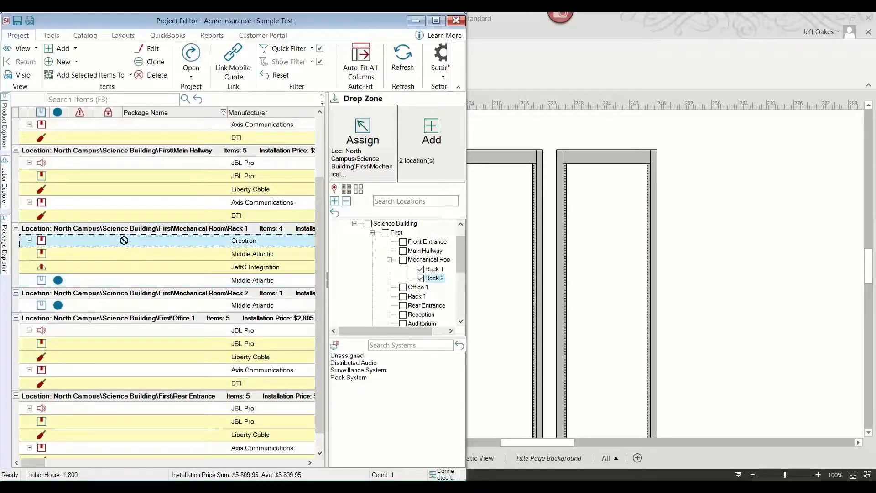
mouse_move(125, 240)
mouse_down()
mouse_move(504, 289)
mouse_move(491, 340)
mouse_move(498, 223)
mouse_move(499, 317)
mouse_up()
scroll(488, 335, up, 3)
scroll(499, 321, up, 2)
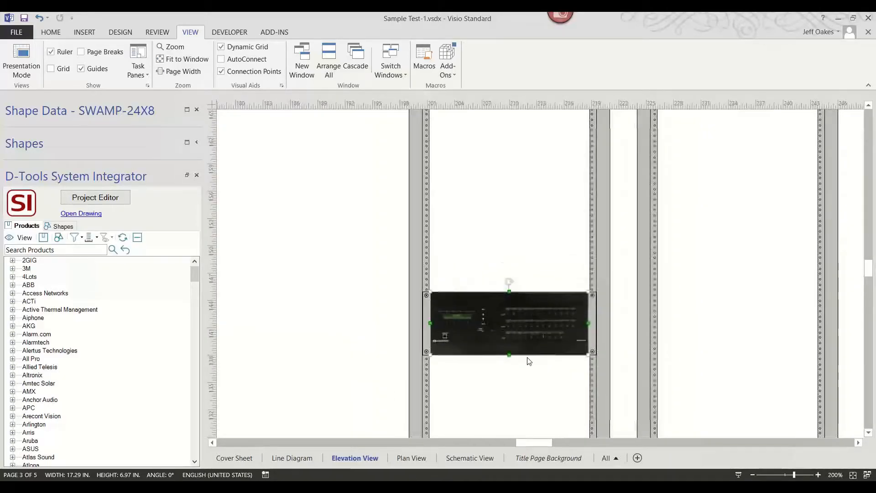
Switch to the Sample Higher Learning Project drawing and examine its Lecture 120 line diagram.
ctrl+scroll(529, 364, down, 2)
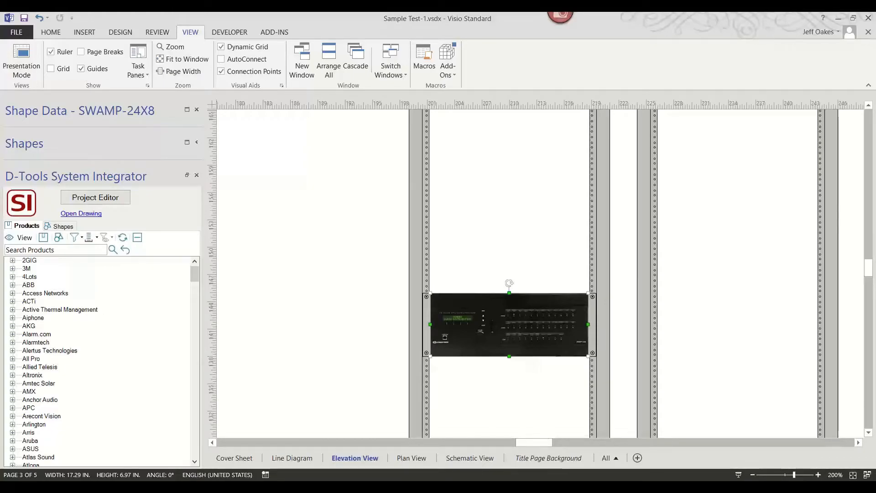
click(520, 487)
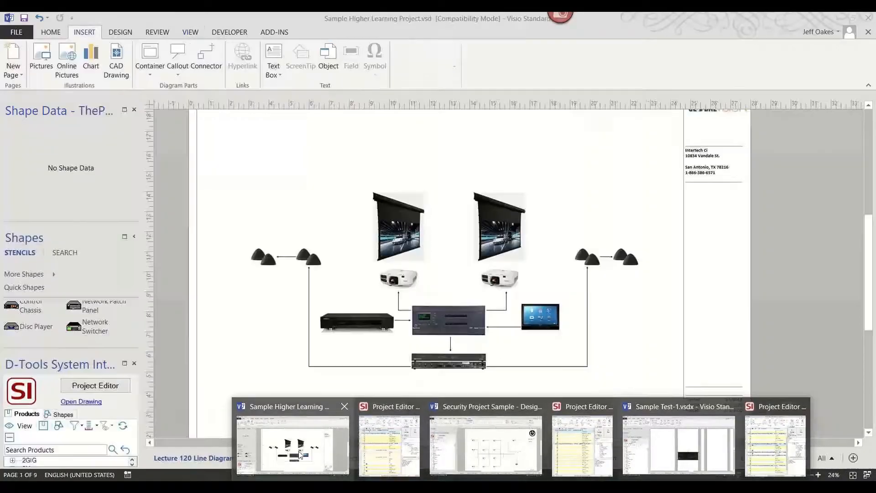
click(301, 455)
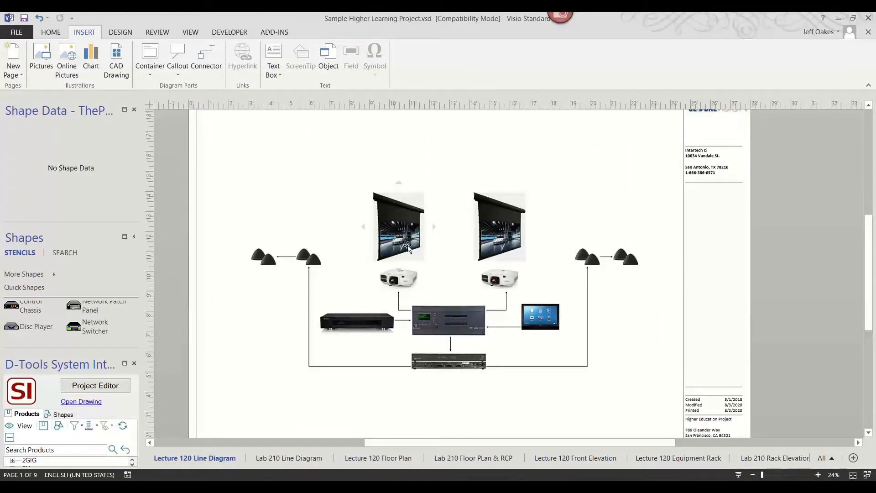
scroll(352, 285, up, 3)
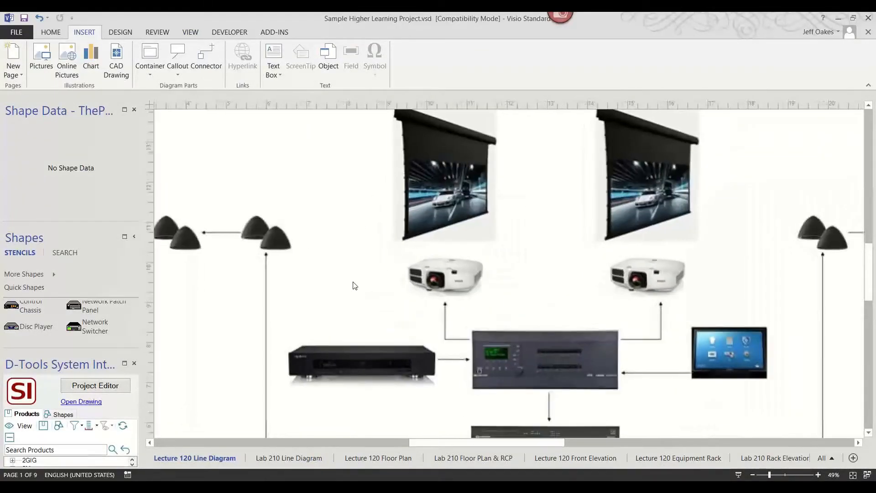
scroll(354, 285, down, 3)
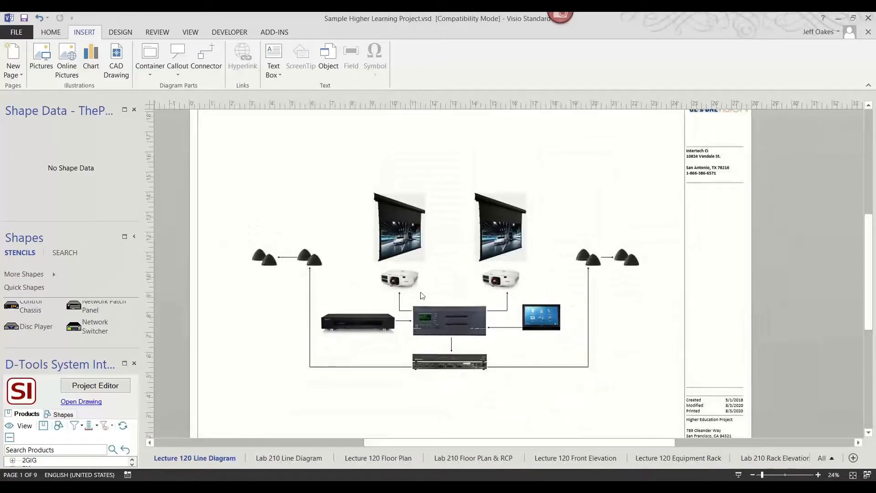
scroll(475, 328, up, 3)
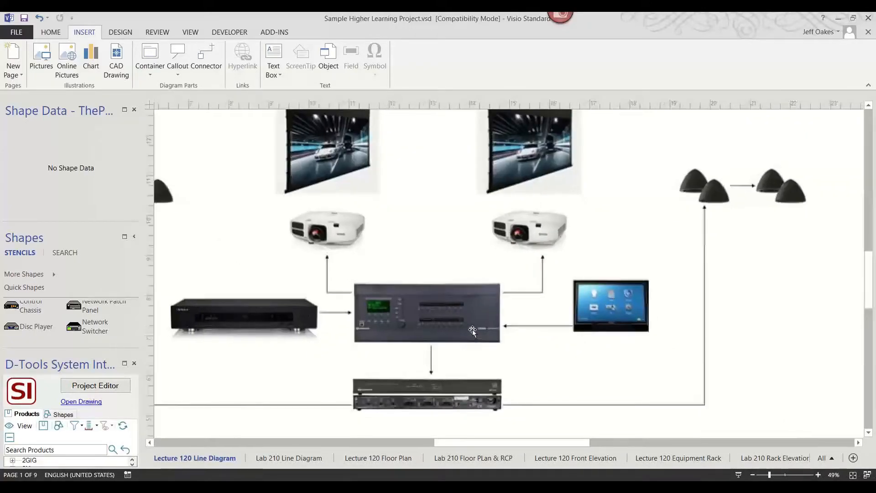
scroll(474, 372, down, 3)
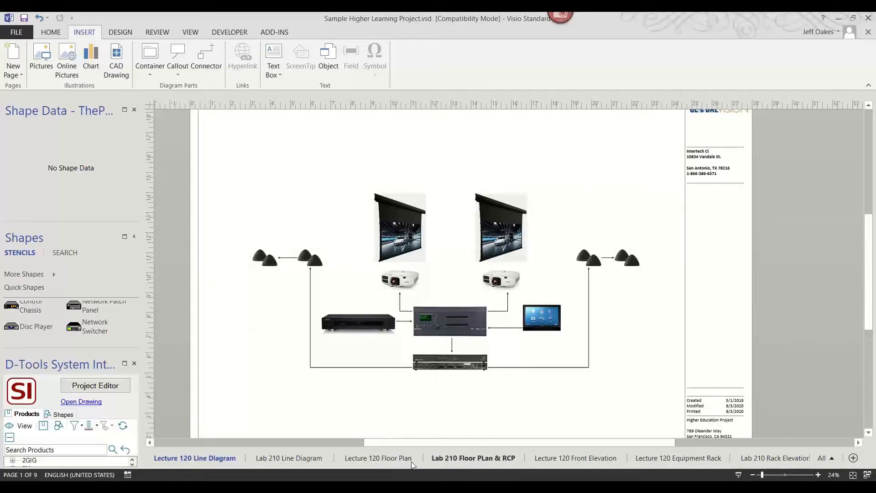
Open the Lecture 120 Floor Plan page and examine its speakers, projector and cable runs.
click(387, 458)
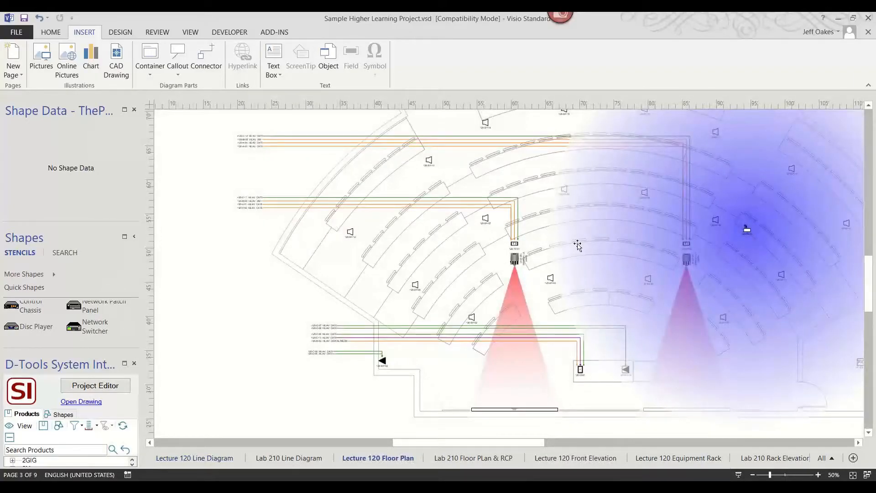
scroll(438, 196, up, 5)
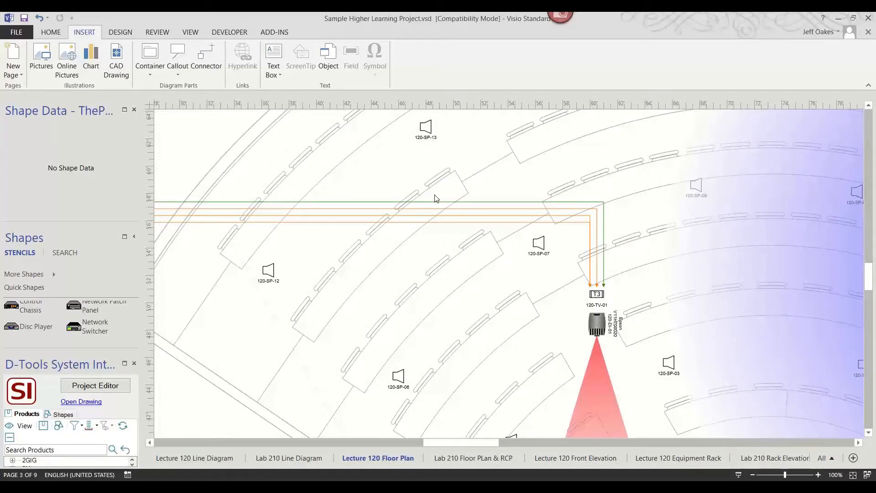
scroll(425, 222, up, 3)
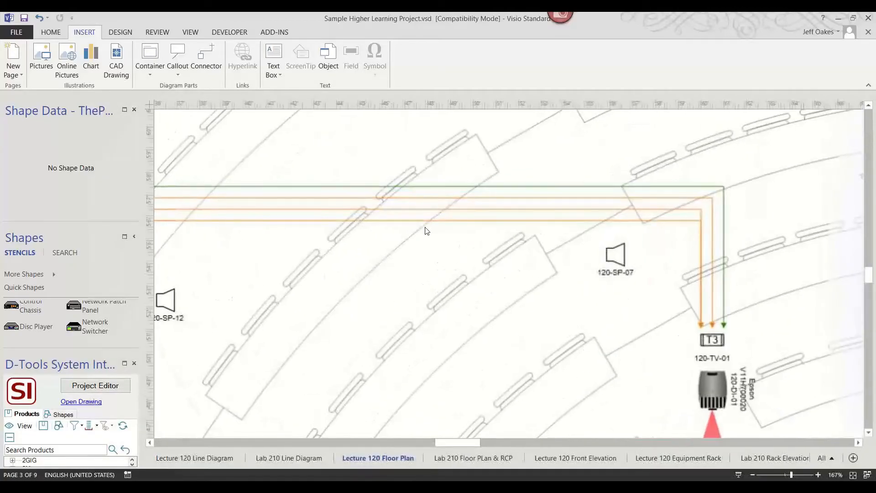
scroll(425, 231, down, 2)
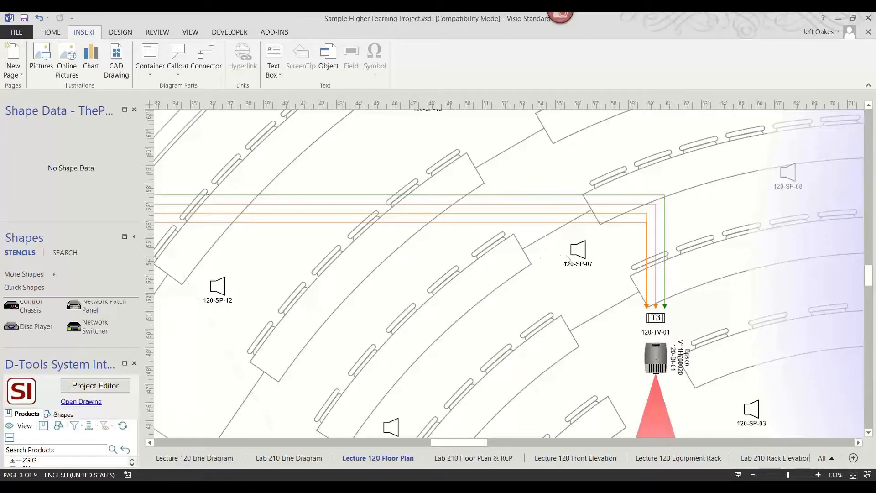
scroll(570, 258, up, 7)
scroll(569, 258, down, 7)
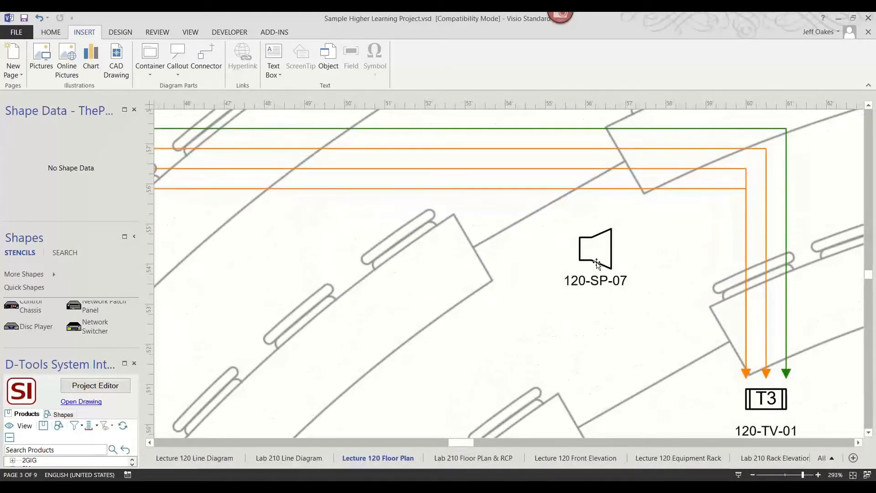
scroll(595, 263, down, 4)
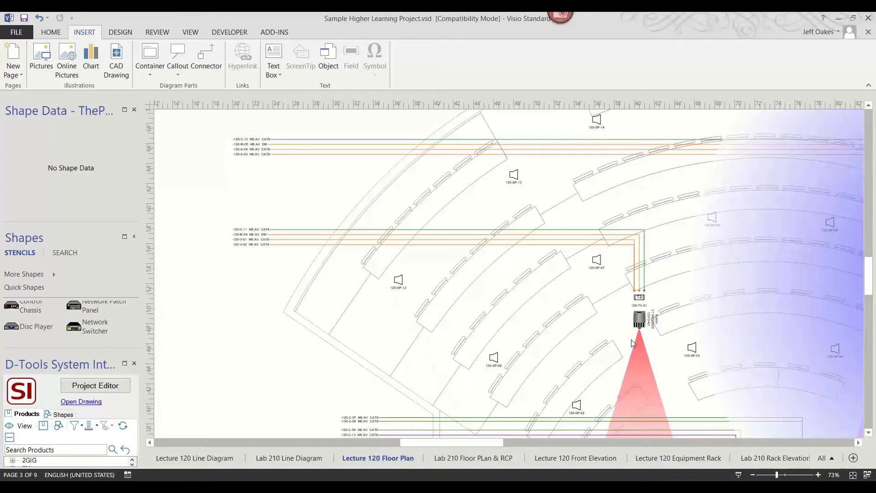
scroll(654, 376, down, 1)
scroll(654, 376, up, 4)
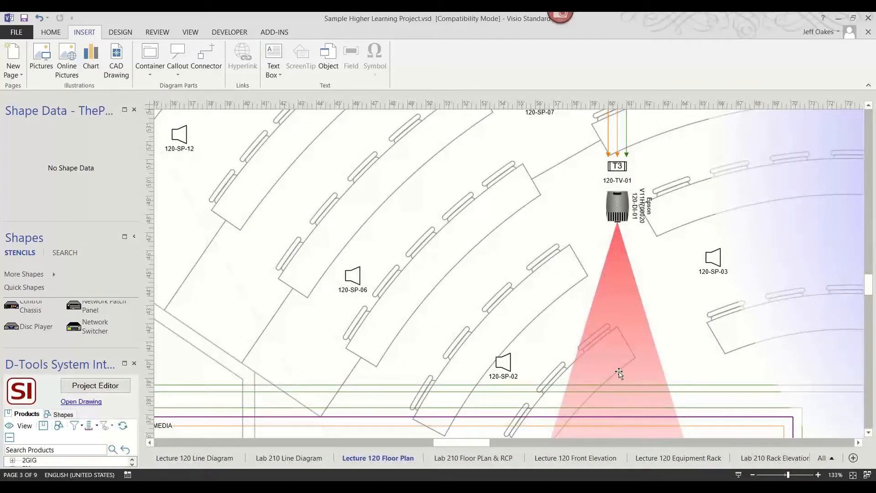
scroll(618, 371, down, 3)
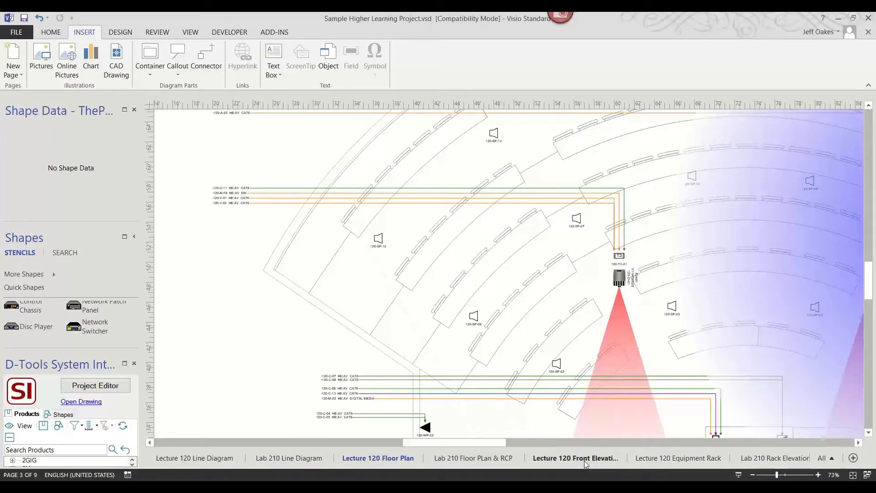
Open the Lecture 120 Equipment Rack page and examine its rack elevation and equipment table.
click(657, 458)
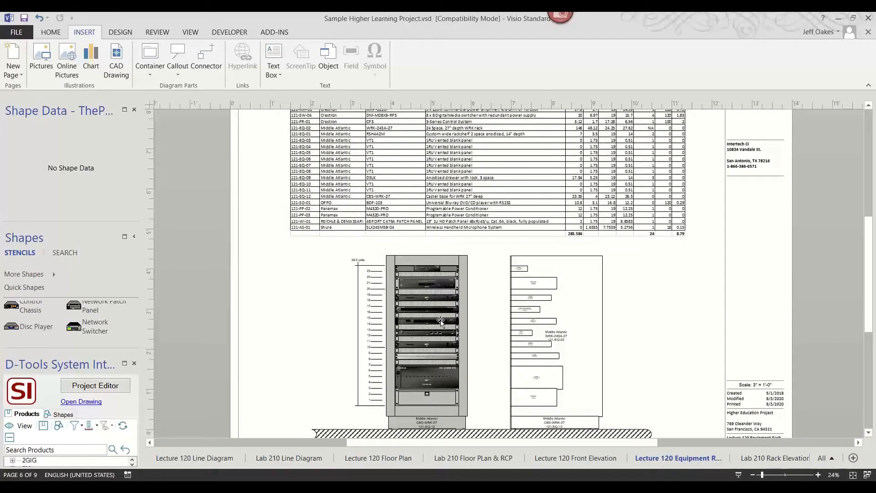
scroll(433, 318, up, 5)
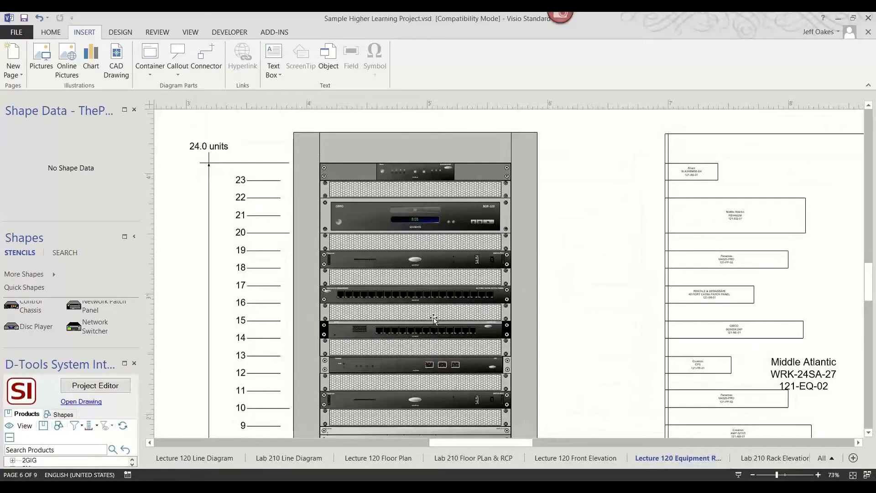
scroll(434, 318, down, 3)
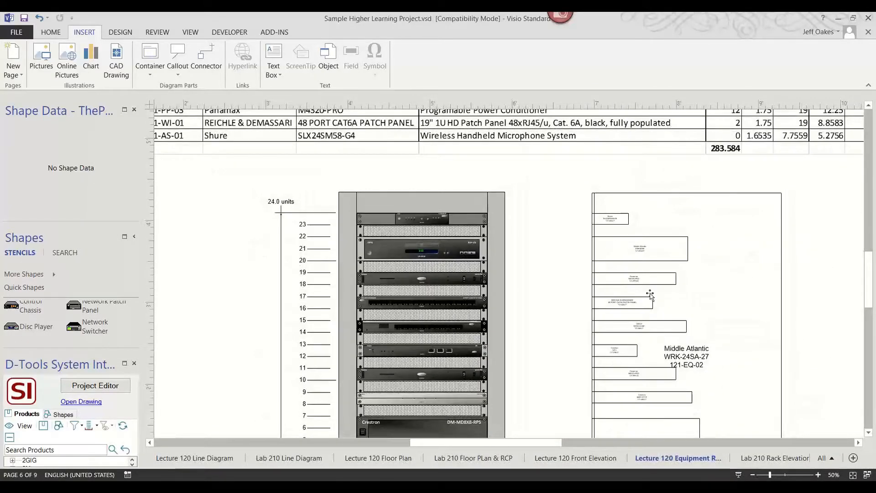
scroll(644, 296, up, 1)
scroll(644, 296, down, 3)
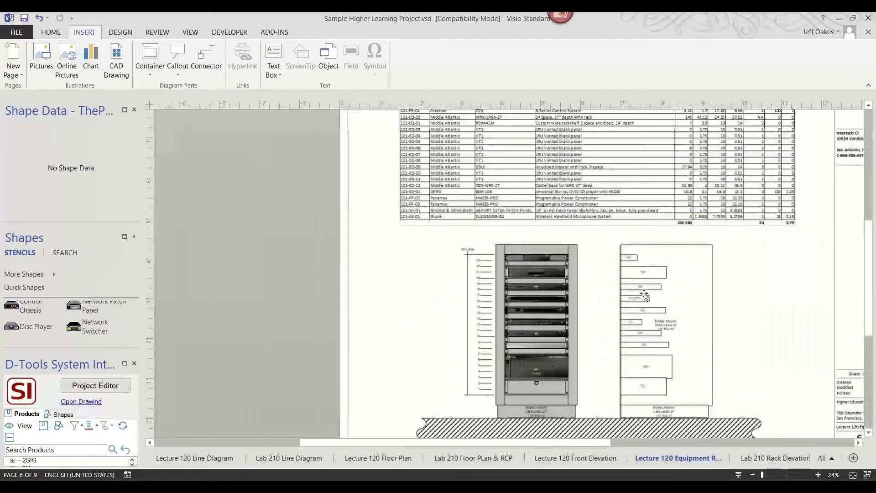
scroll(490, 287, up, 4)
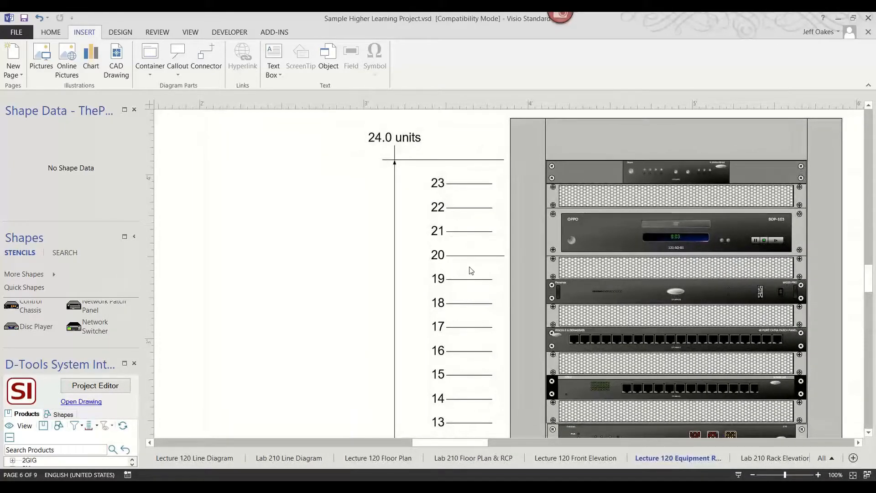
scroll(471, 271, down, 4)
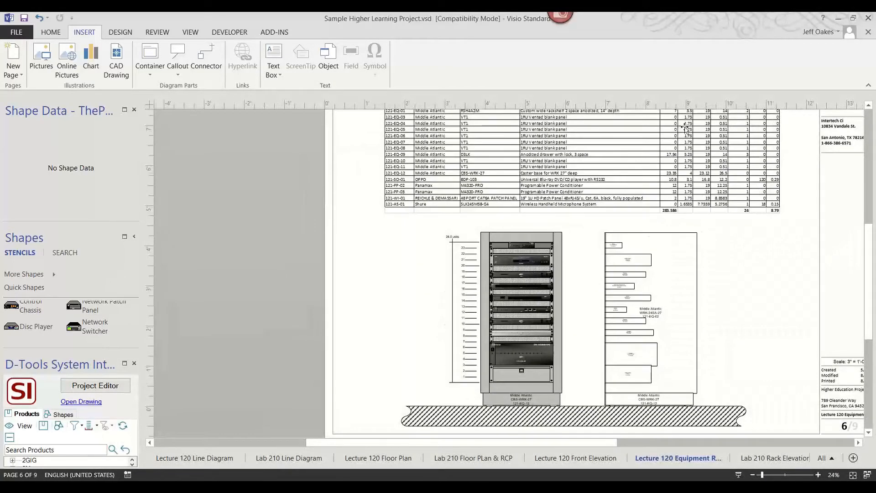
scroll(685, 128, up, 2)
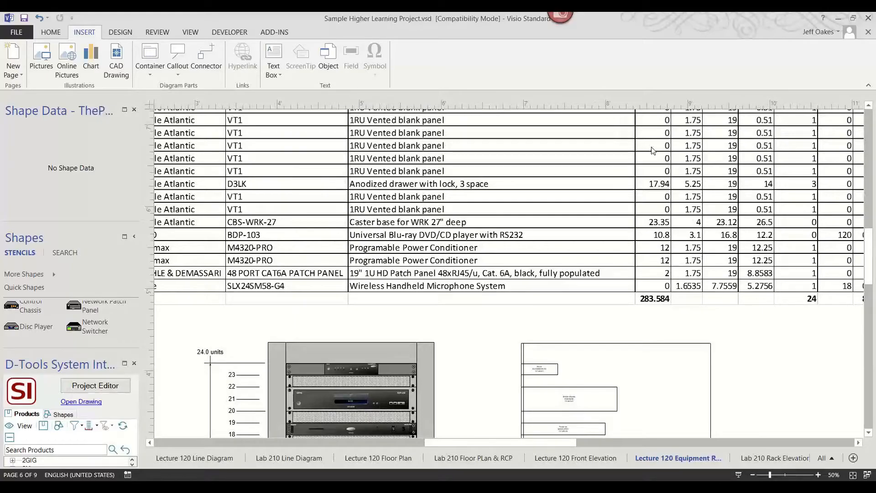
scroll(624, 232, down, 2)
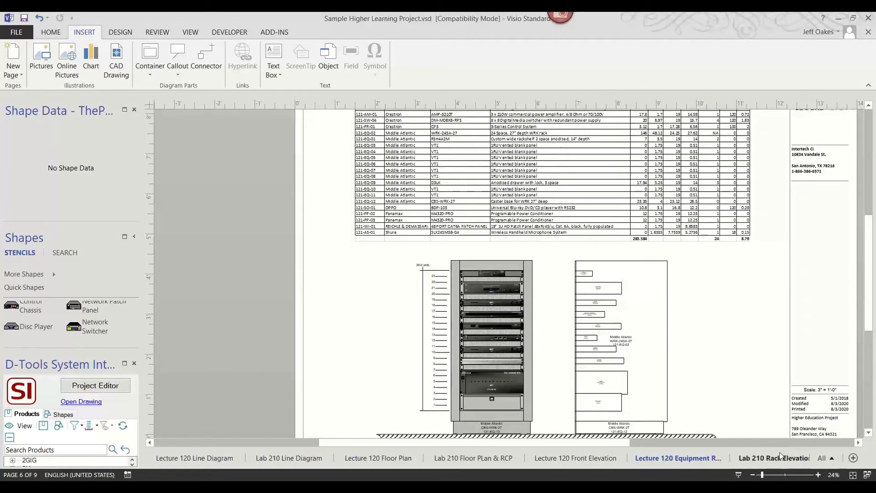
Open the Lecture 120 Schematic page and examine the OPPO BDP-103 block and its connections.
click(824, 458)
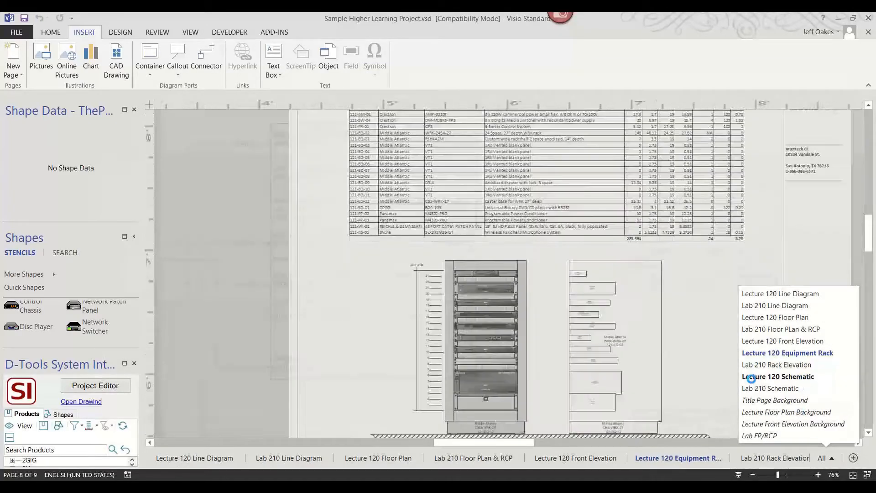
ctrl+scroll(728, 365, down, 5)
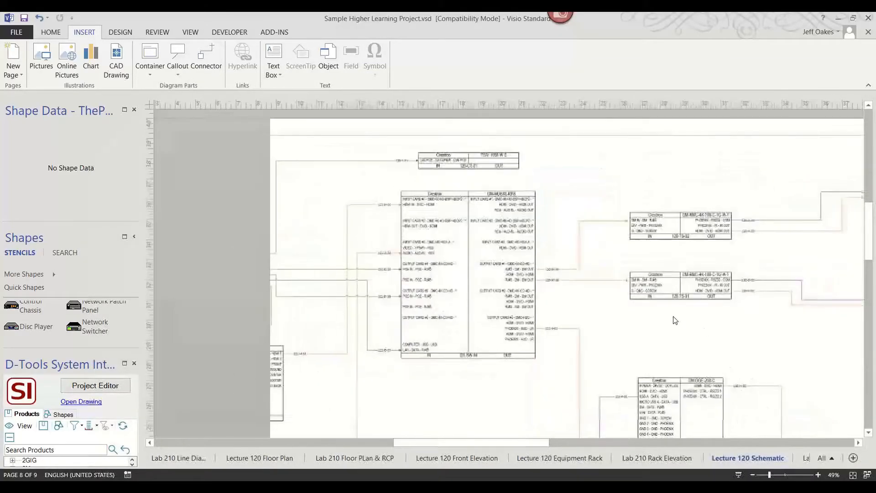
ctrl+scroll(537, 344, up, 5)
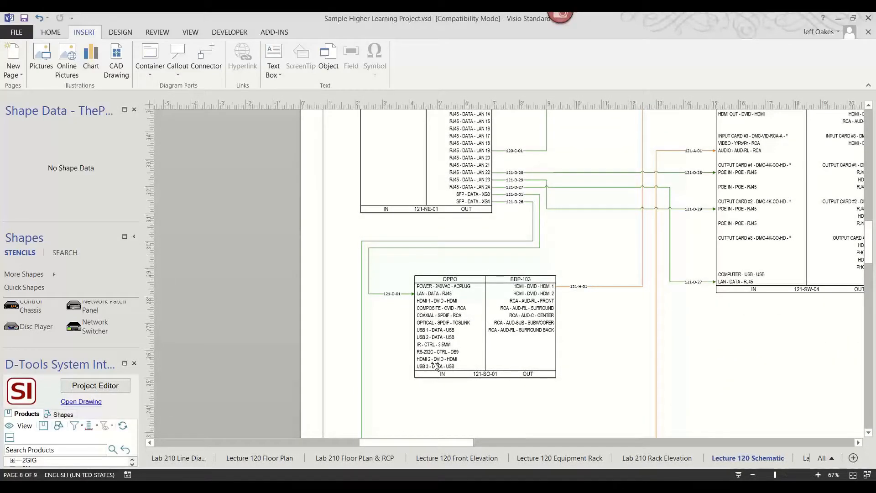
ctrl+scroll(461, 333, up, 3)
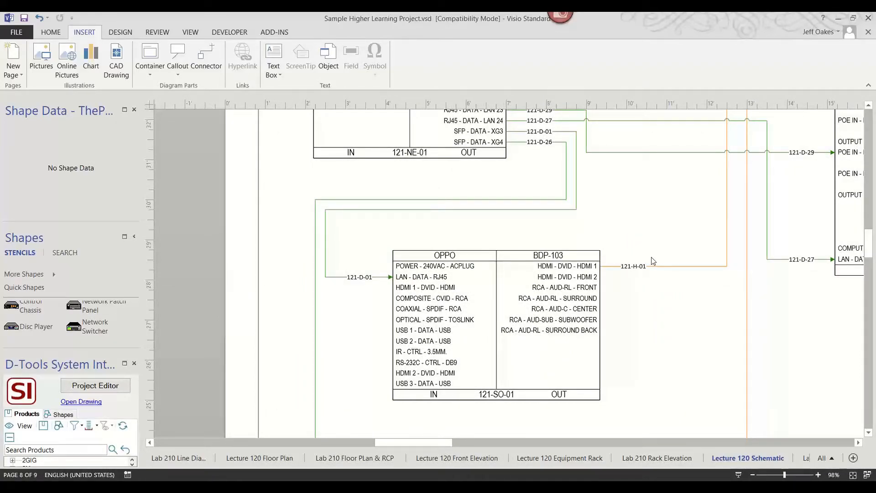
ctrl+scroll(653, 261, down, 4)
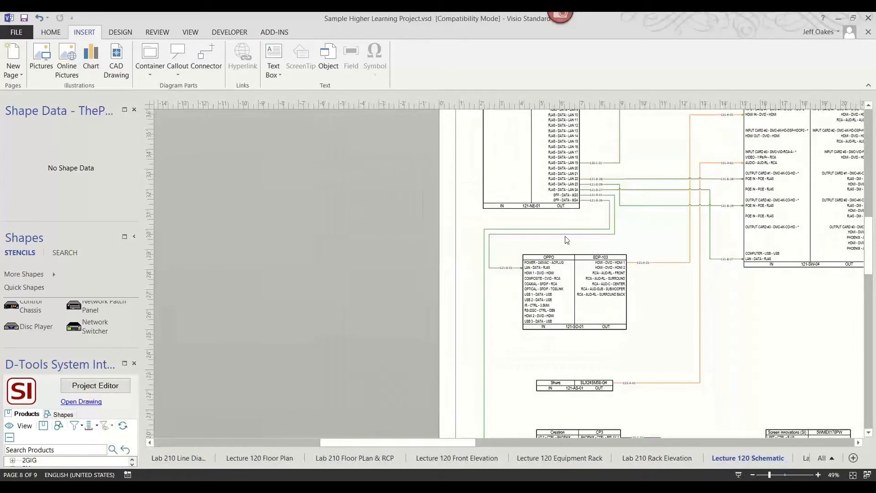
ctrl+scroll(574, 281, up, 2)
ctrl+scroll(574, 282, up, 1)
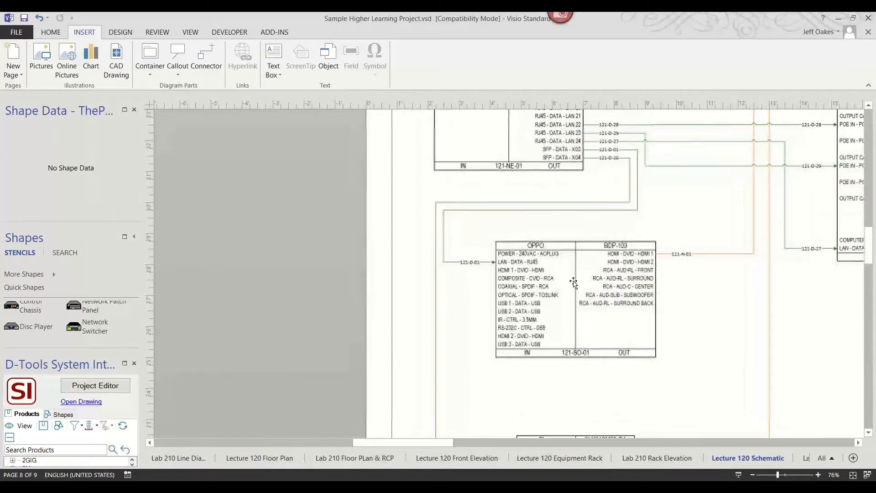
Set the OPPO BDP-103 schematic block to show only its connected terminals.
right_click(574, 283)
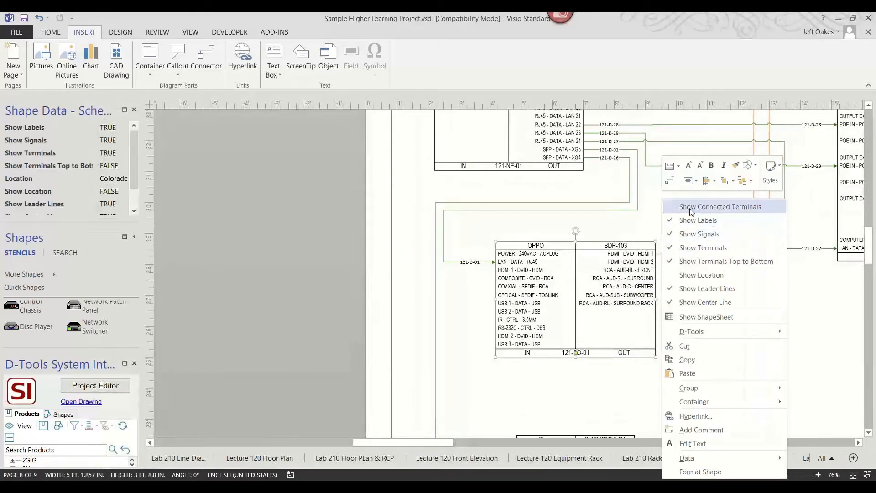
click(714, 207)
ctrl+scroll(586, 235, up, 3)
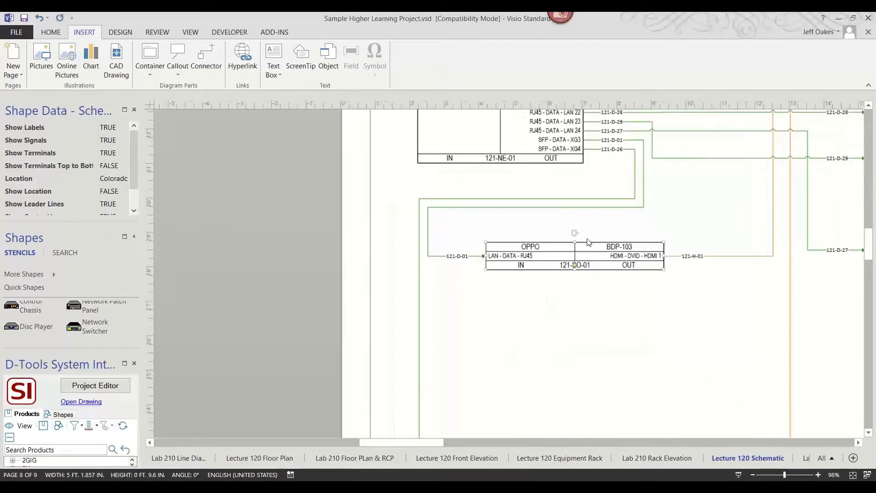
Zoom around the Lecture 120 Schematic page to examine the OPPO block and the Shure and Crestron blocks below it.
ctrl+scroll(597, 247, down, 1)
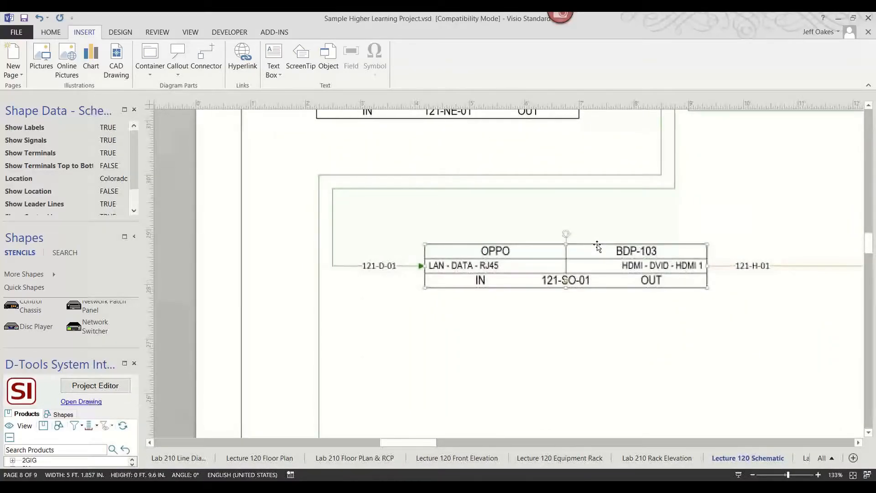
ctrl+scroll(593, 246, down, 2)
ctrl+scroll(598, 272, down, 1)
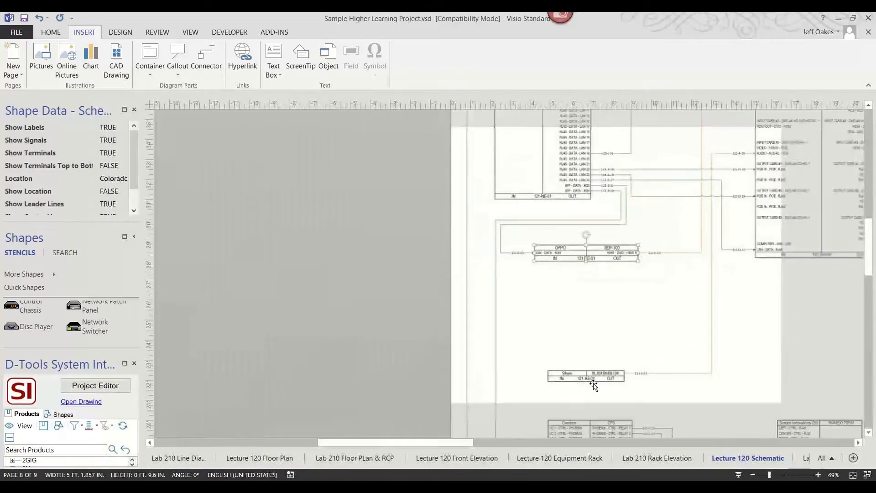
ctrl+scroll(665, 388, down, 1)
ctrl+scroll(642, 427, up, 3)
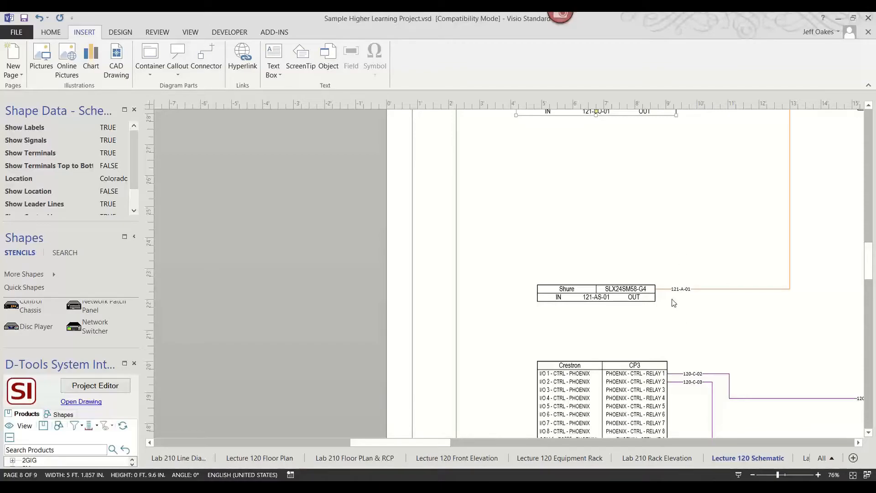
Switch to the Security Project Sample drawing and examine its Video Surv. Line Diagram page.
mouse_move(521, 485)
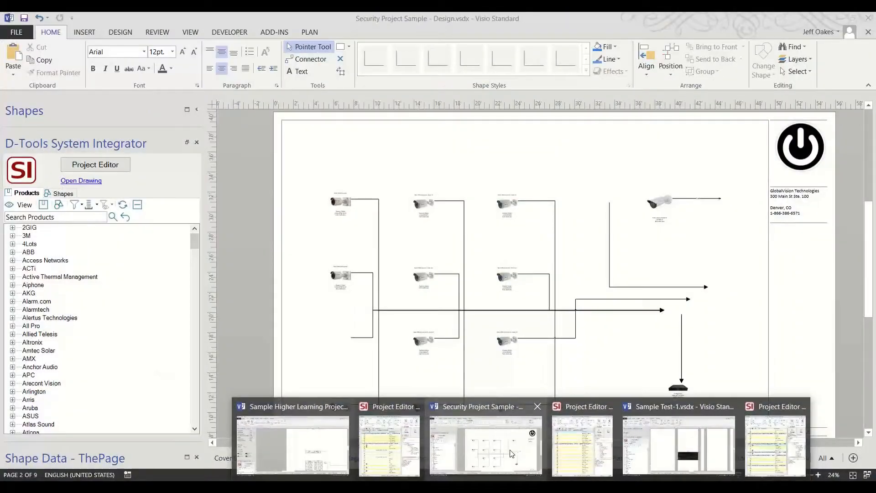
click(510, 450)
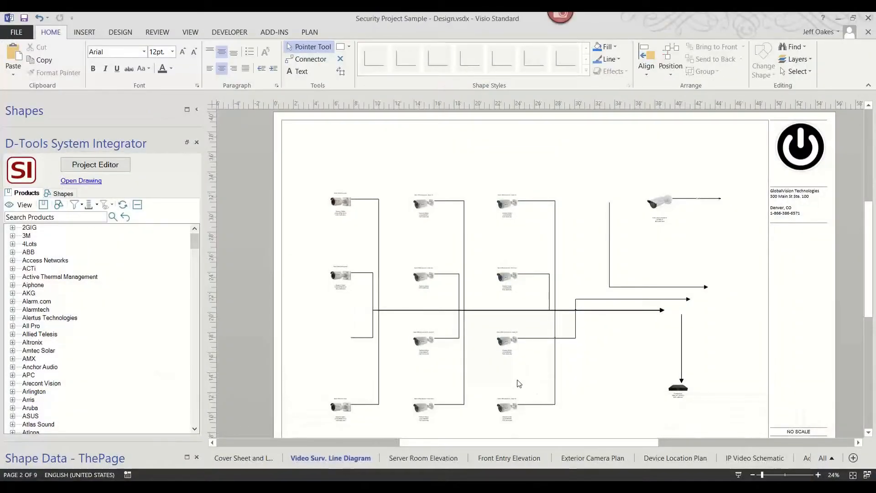
ctrl+scroll(518, 383, up, 3)
scroll(549, 318, down, 2)
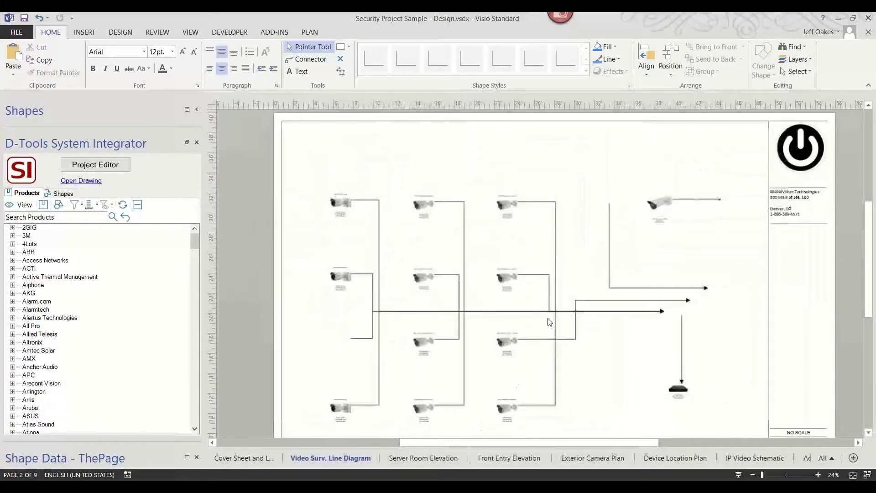
scroll(549, 318, up, 4)
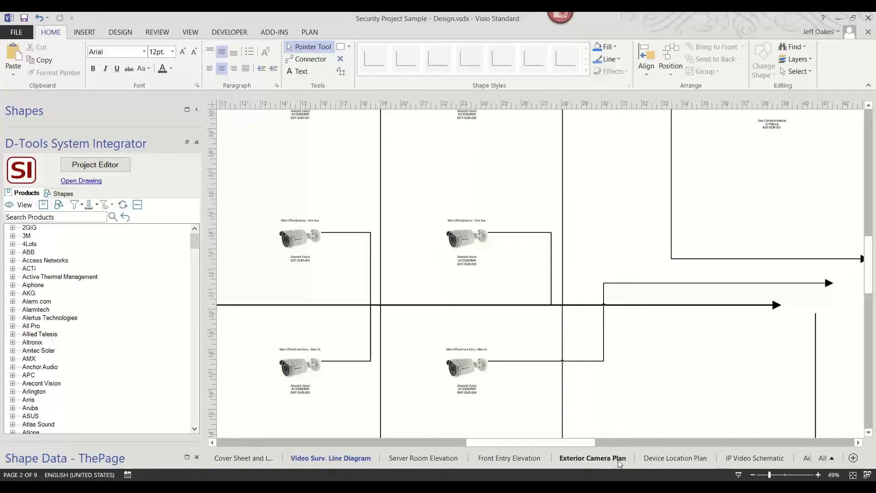
Open the Exterior Camera Plan and Device Location Plan pages and examine the device placements around the lobby.
click(591, 459)
scroll(574, 300, up, 1)
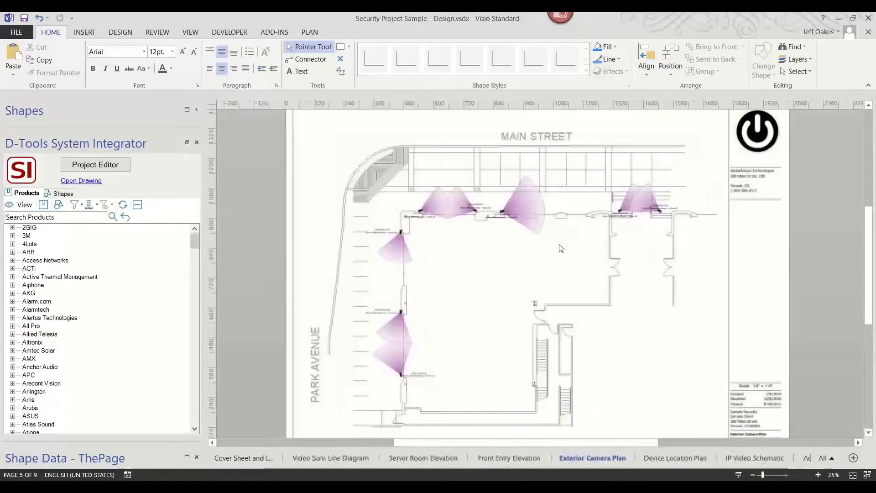
click(676, 458)
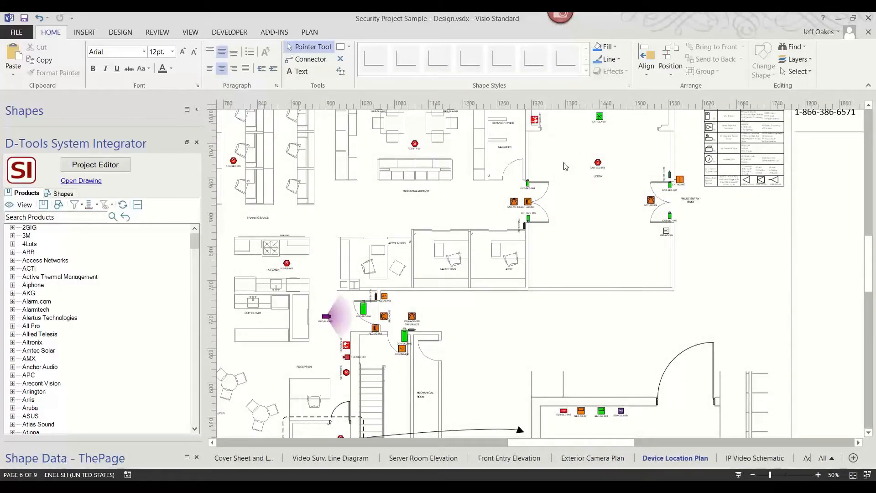
scroll(566, 166, up, 3)
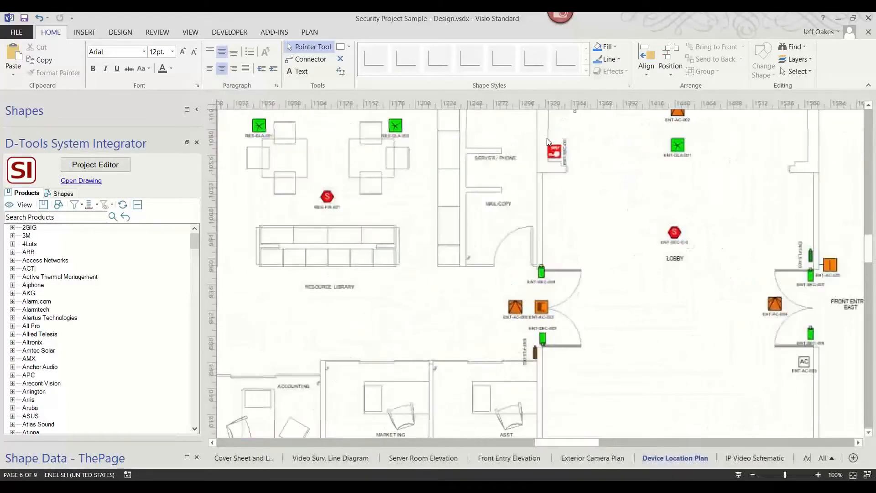
scroll(595, 201, up, 1)
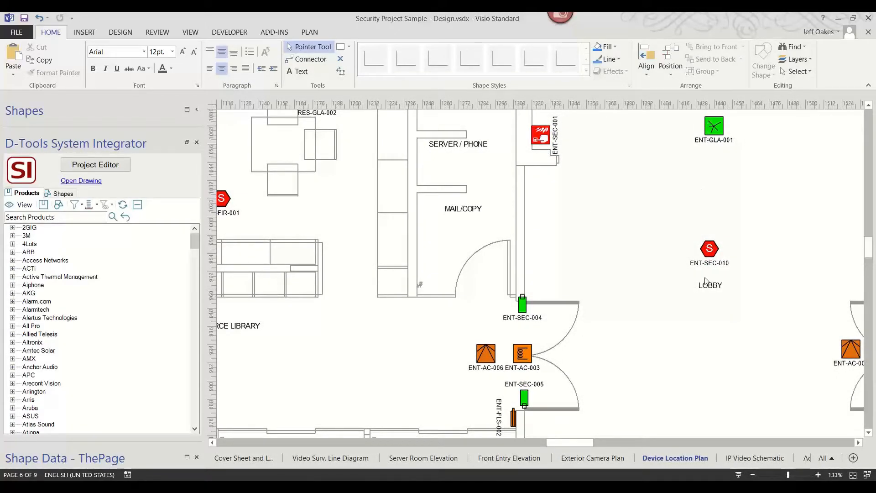
scroll(698, 349, down, 5)
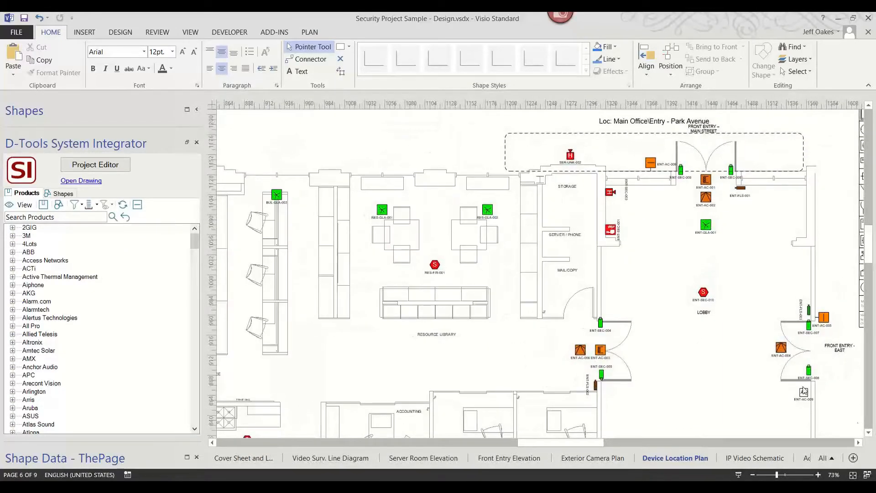
click(868, 433)
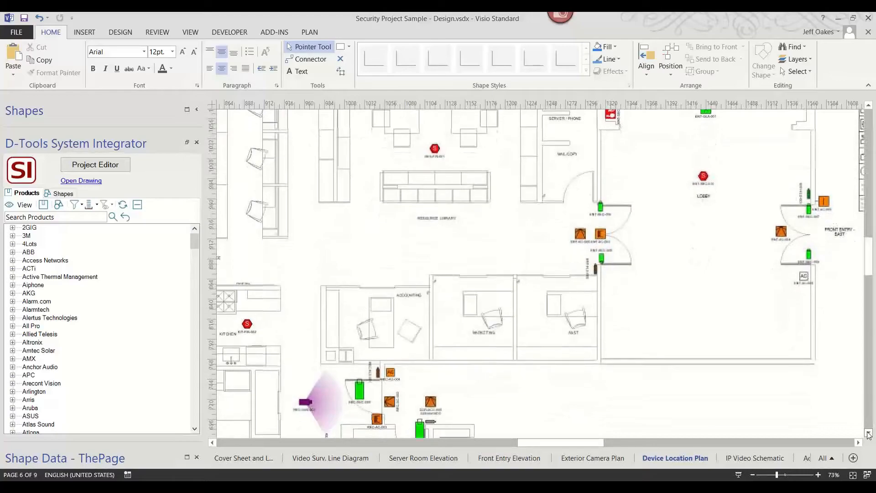
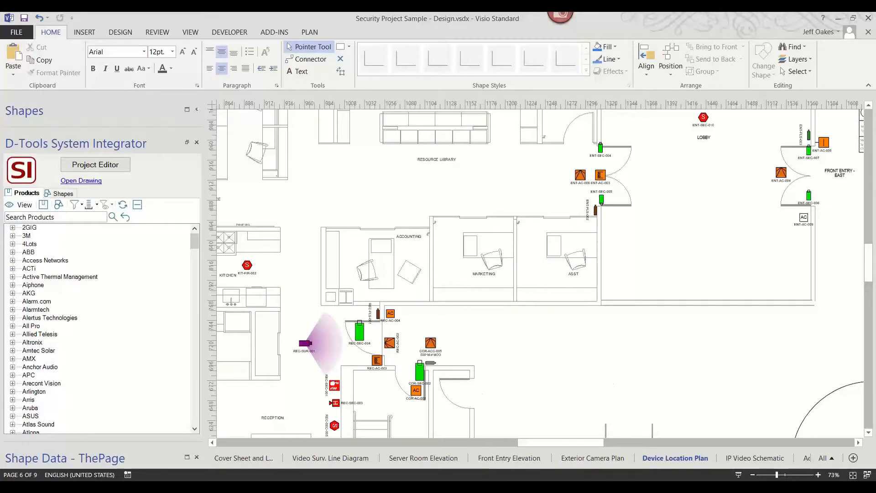
Switch to the Sample Test-1 drawing and save it.
mouse_move(521, 486)
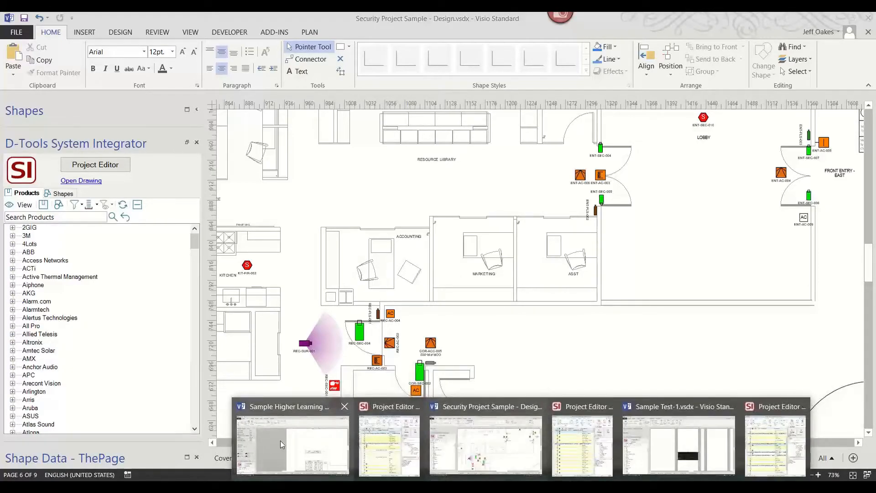
click(280, 440)
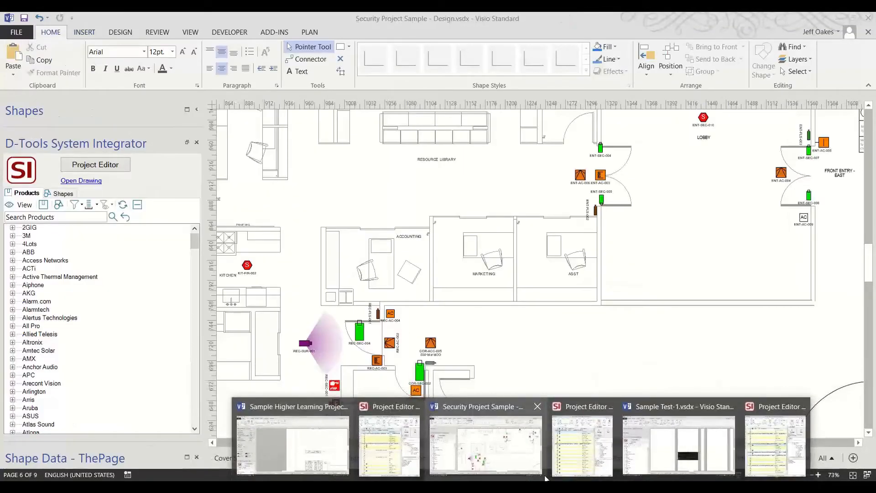
click(661, 456)
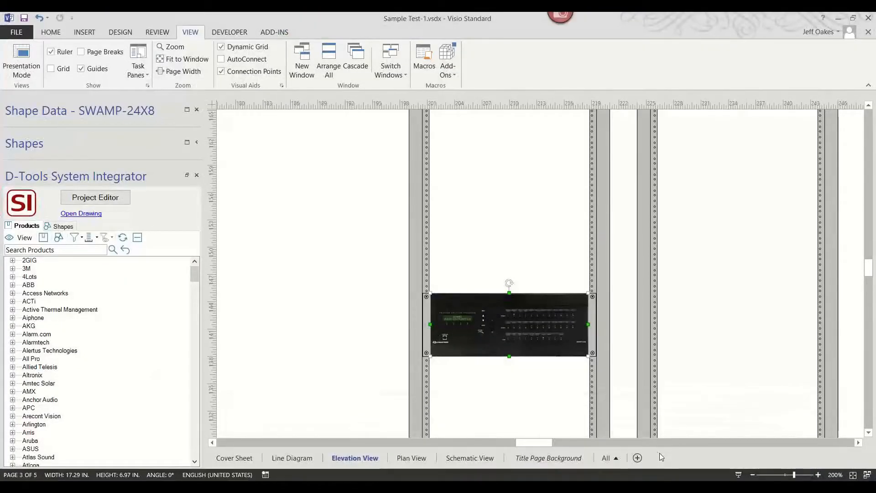
click(24, 19)
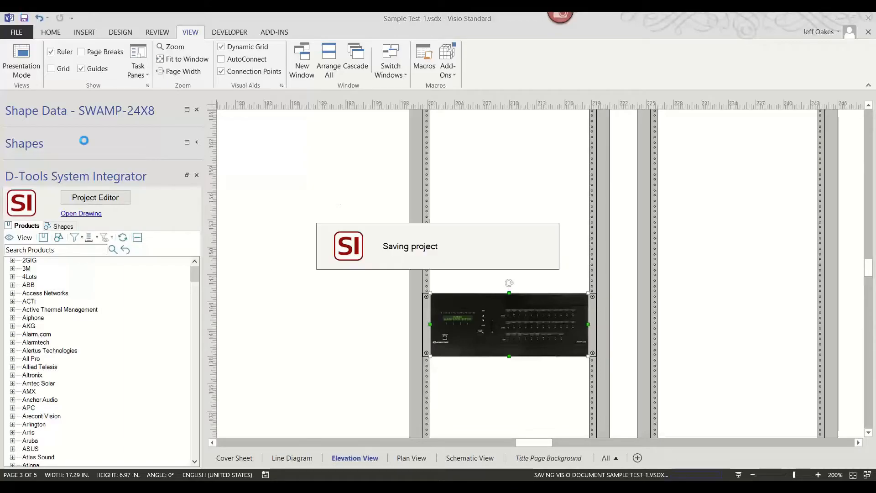
Open the Project Editor and run the JO Commercial Package report group, accepting the item-level tax setting change.
click(108, 200)
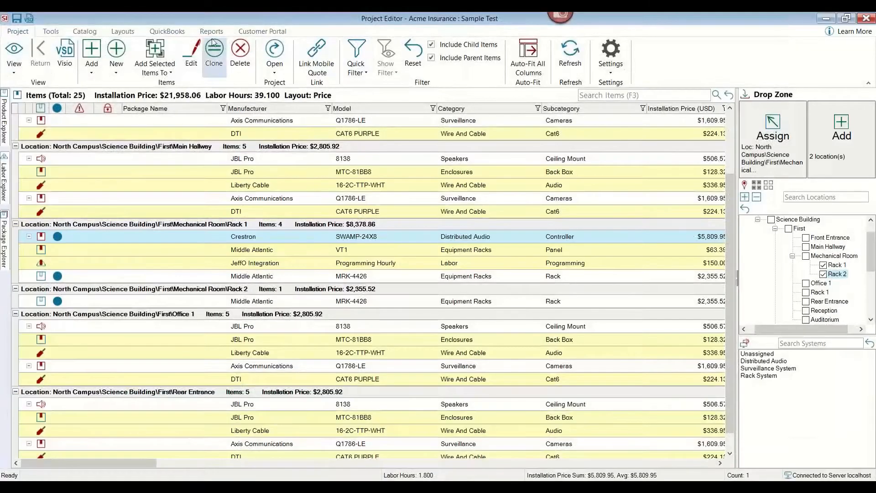
click(216, 37)
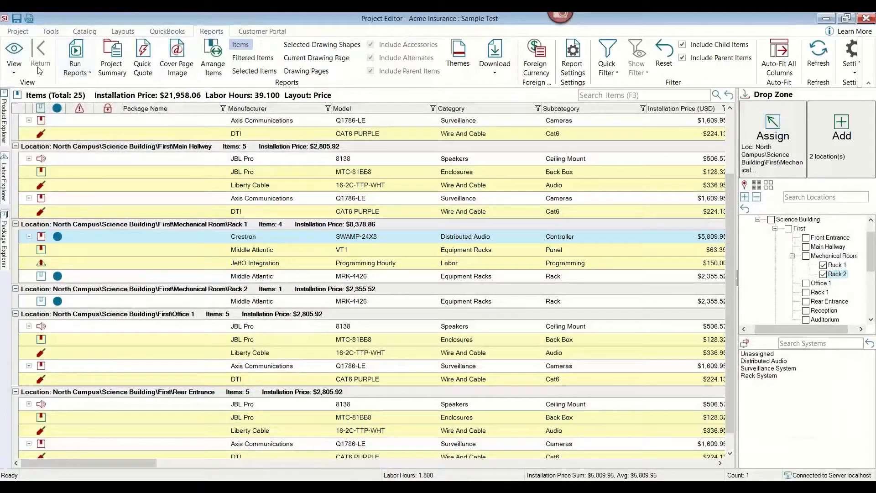
click(75, 69)
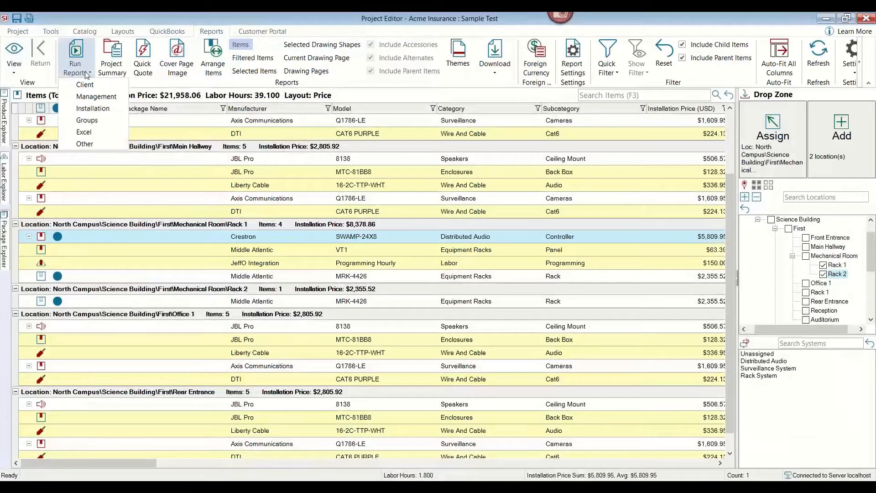
click(85, 121)
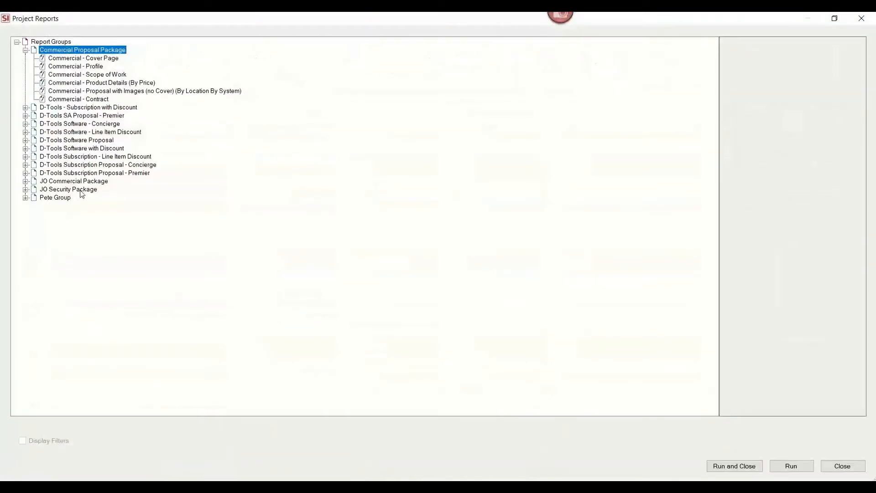
click(83, 182)
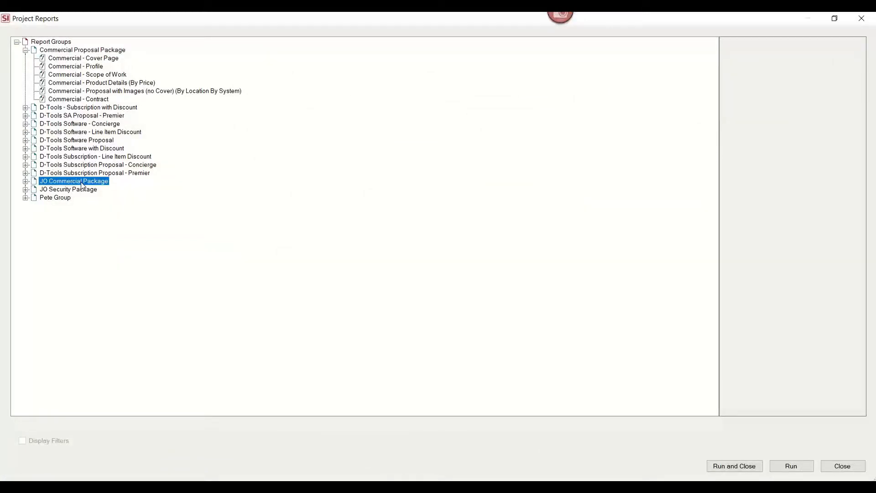
double_click(82, 183)
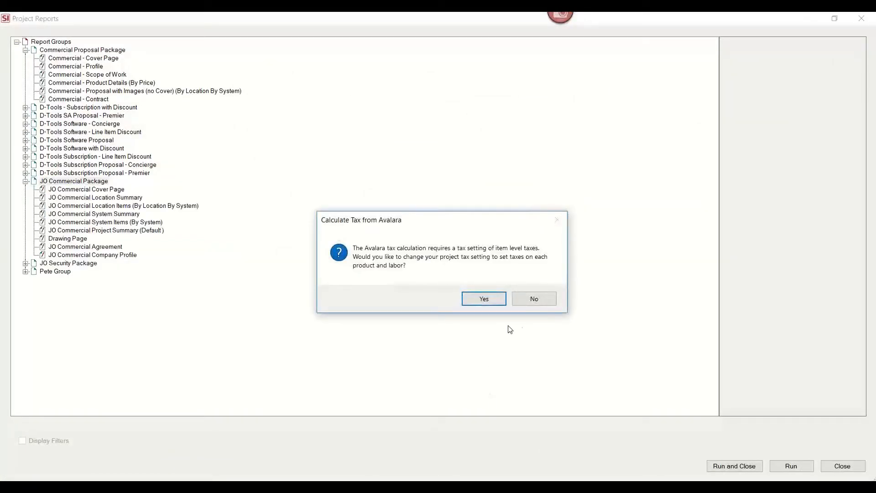
click(484, 298)
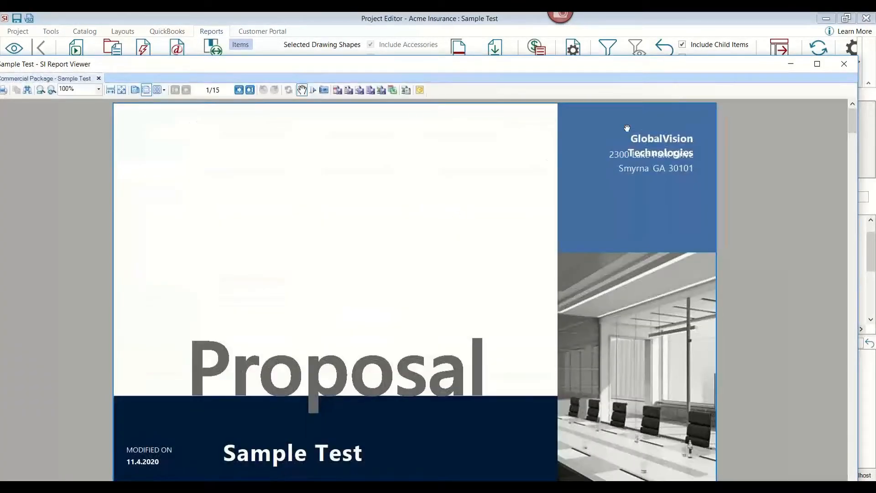
Maximize the report viewer and scroll through the proposal's cover, introduction, project scope and equipment-by-room pages.
click(818, 64)
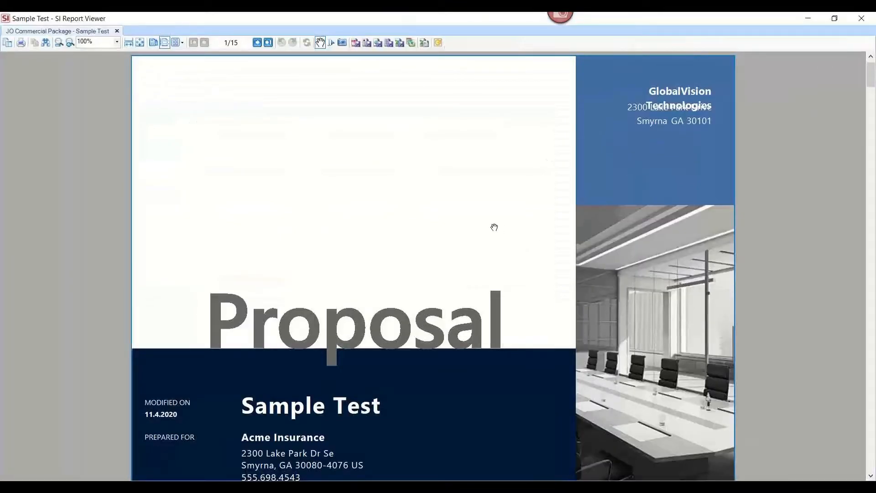
scroll(488, 224, down, 2)
scroll(456, 201, down, 1)
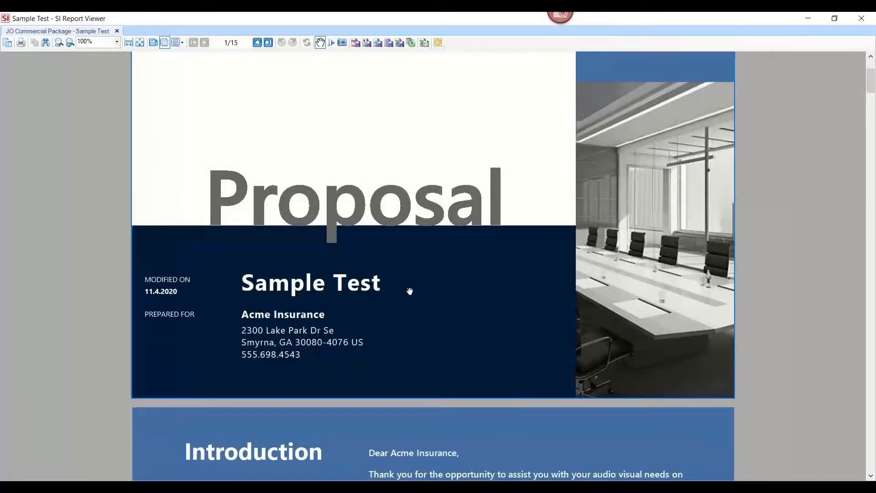
scroll(415, 292, down, 1)
scroll(421, 293, down, 10)
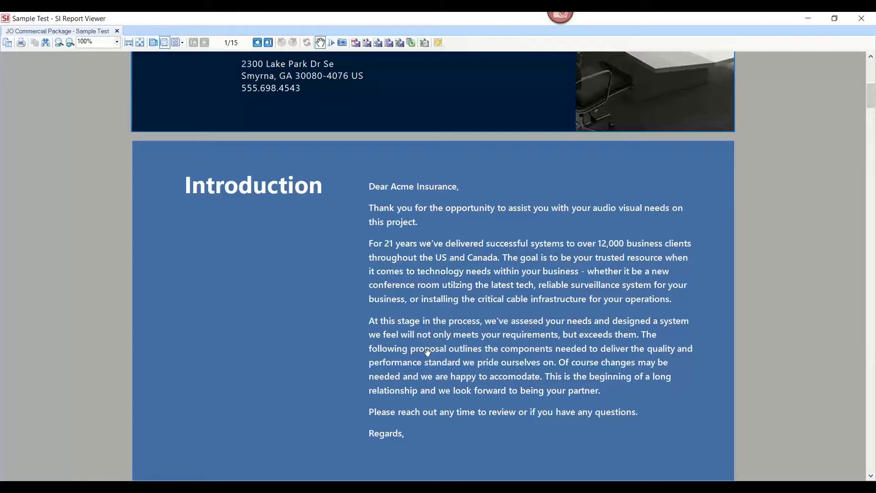
scroll(428, 351, down, 2)
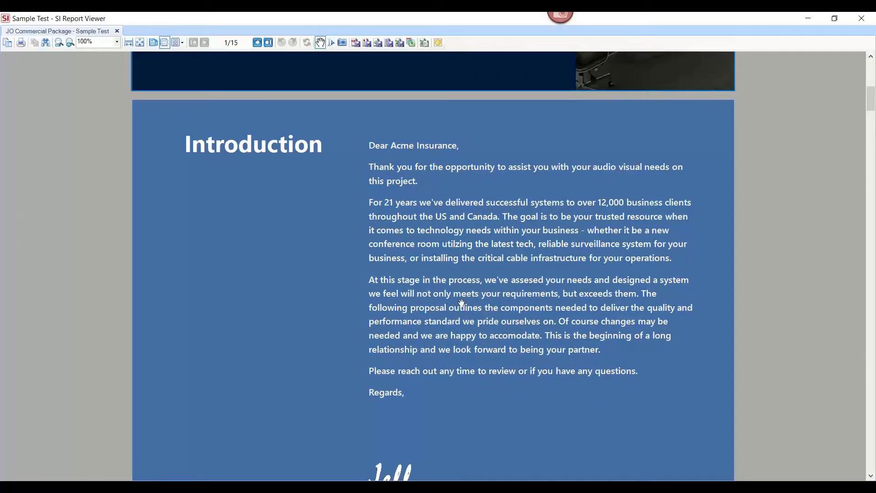
scroll(431, 309, down, 3)
scroll(431, 309, down, 18)
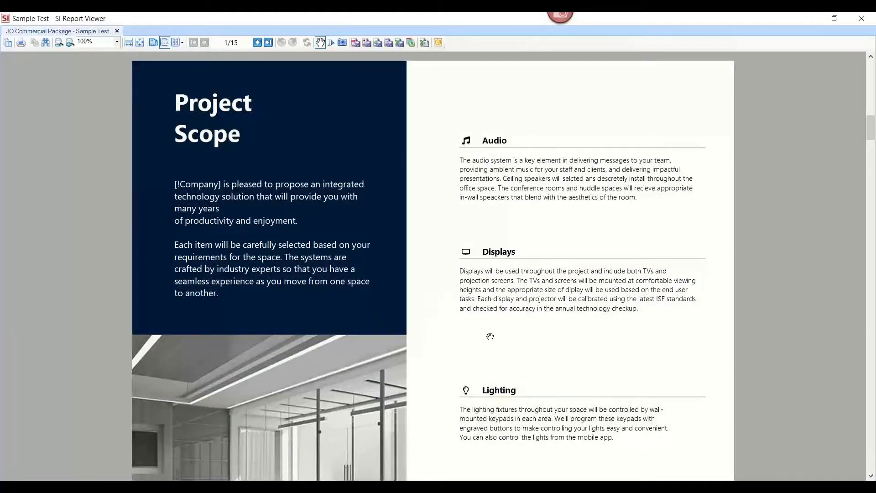
scroll(489, 337, down, 5)
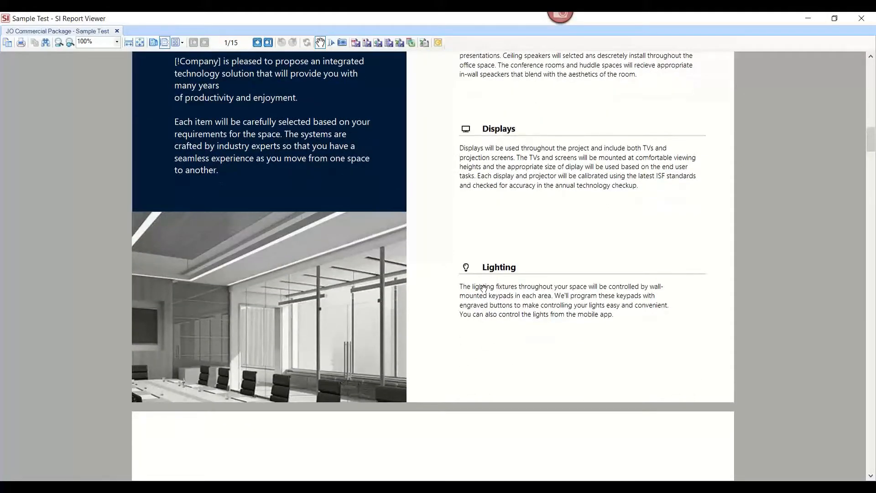
scroll(507, 353, down, 7)
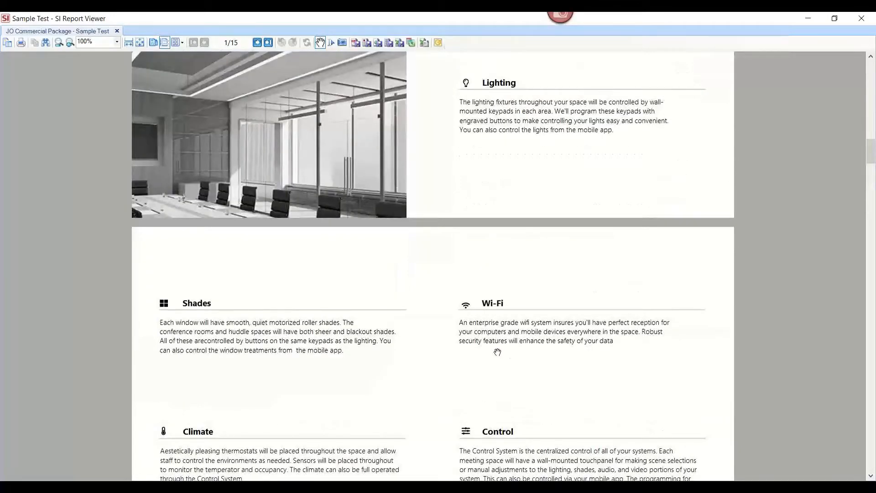
scroll(497, 353, down, 15)
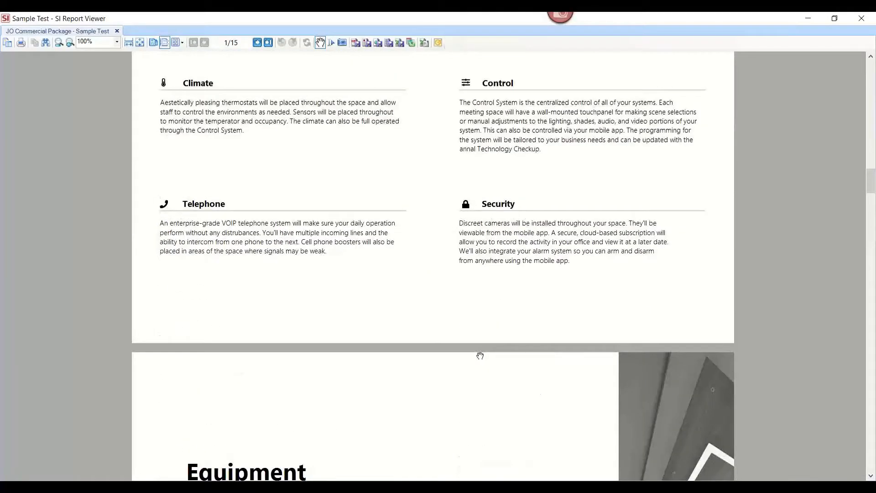
scroll(479, 356, up, 2)
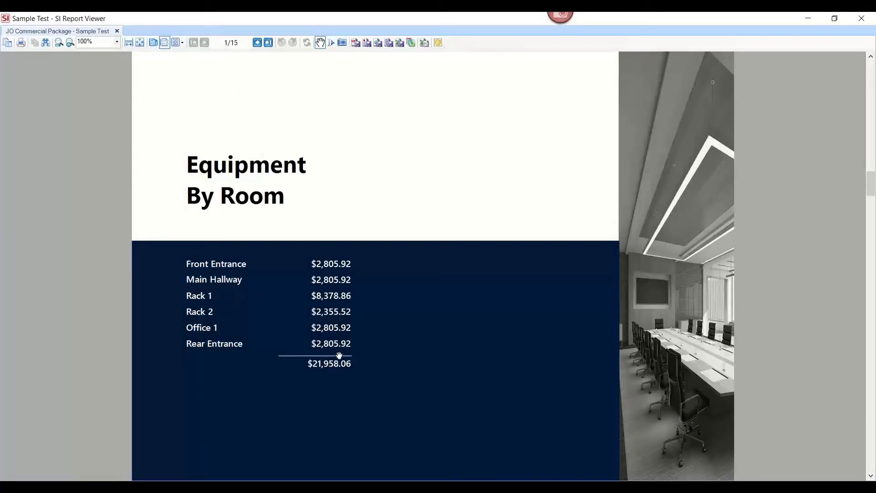
scroll(431, 358, down, 1)
scroll(431, 358, down, 20)
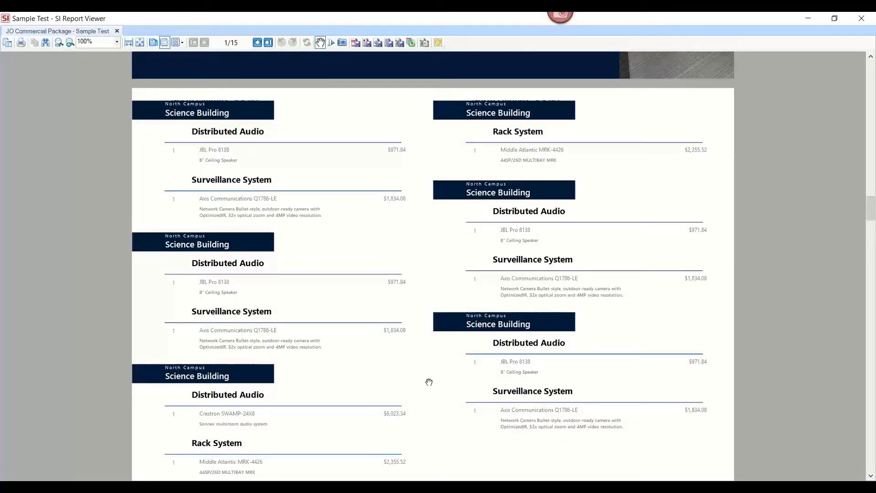
scroll(429, 382, down, 4)
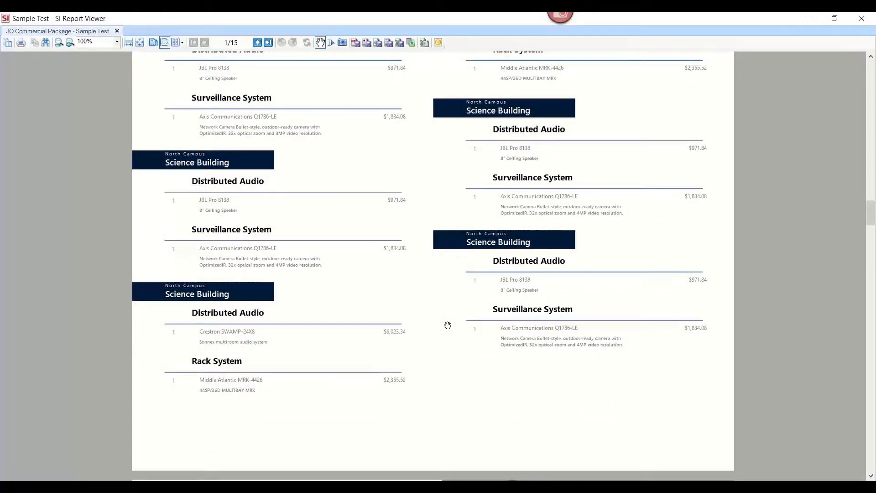
Scroll through the proposal's equipment-by-system, project summary, agreement, membership plans and company pages.
scroll(448, 325, down, 10)
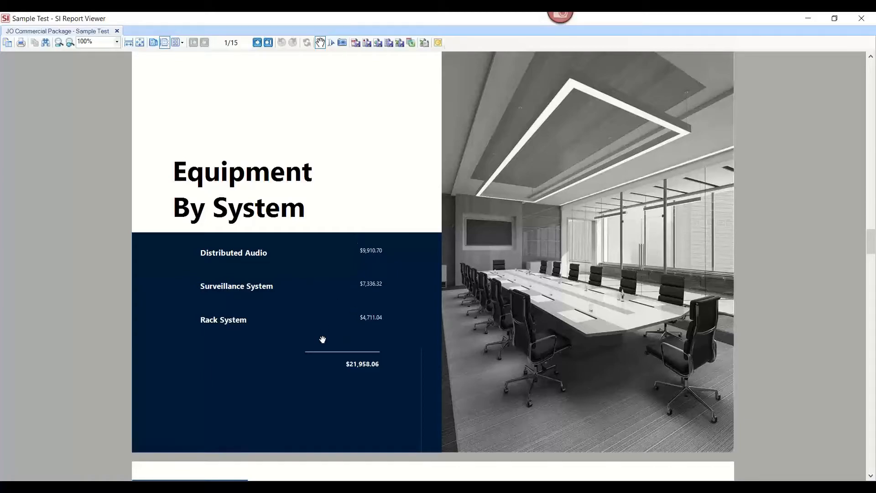
scroll(328, 345, down, 8)
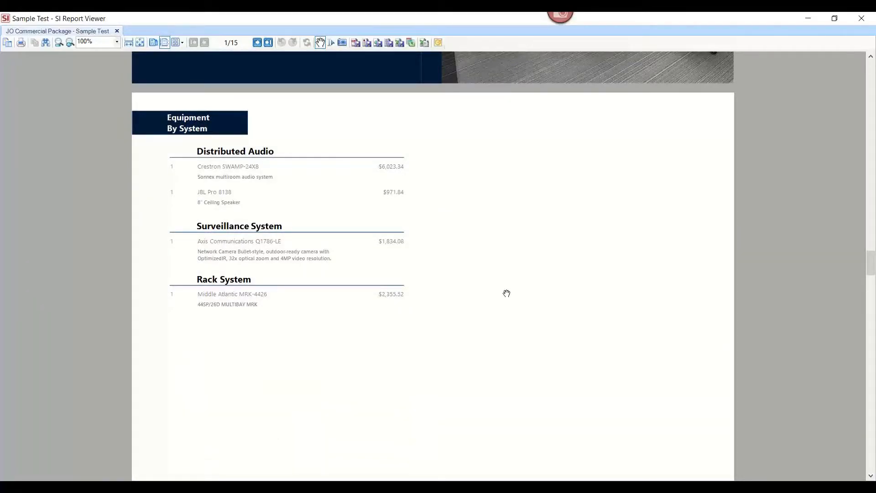
scroll(505, 292, down, 12)
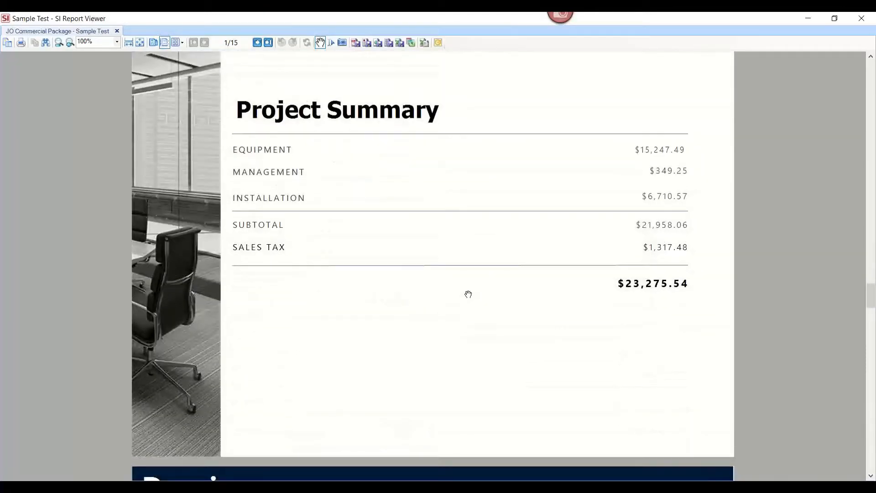
scroll(468, 294, up, 1)
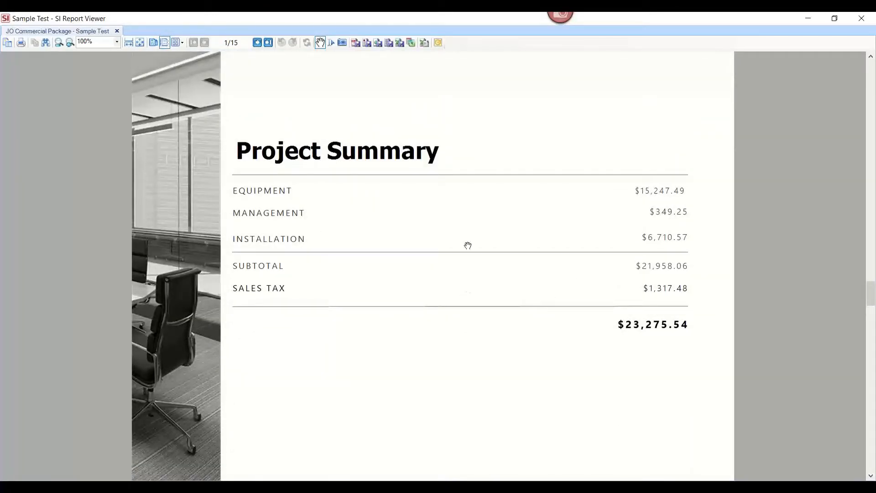
scroll(547, 324, down, 9)
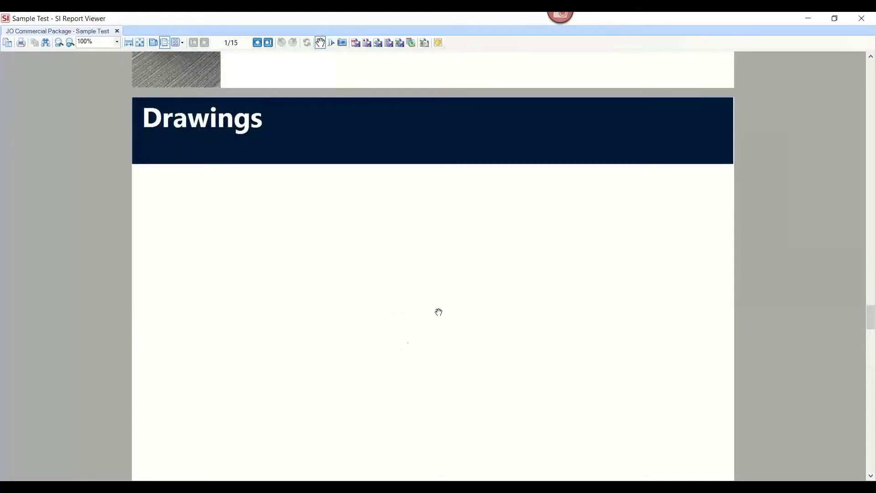
scroll(463, 348, down, 2)
scroll(467, 347, down, 11)
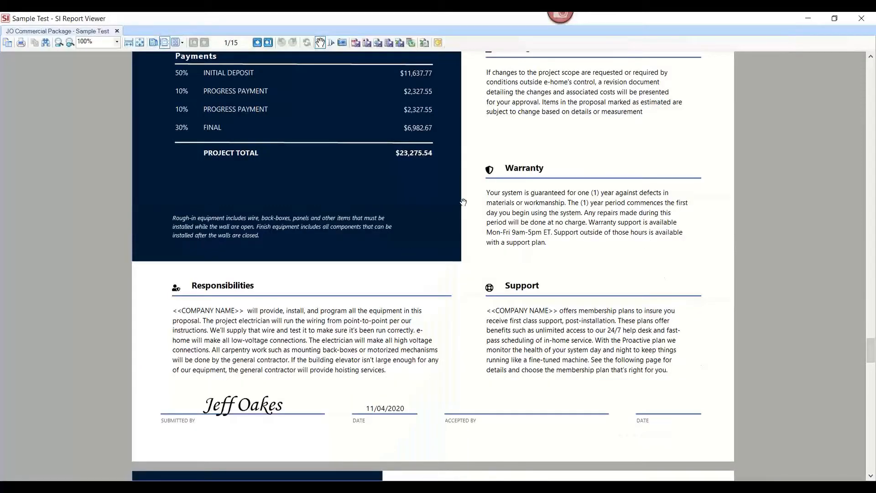
scroll(464, 202, up, 1)
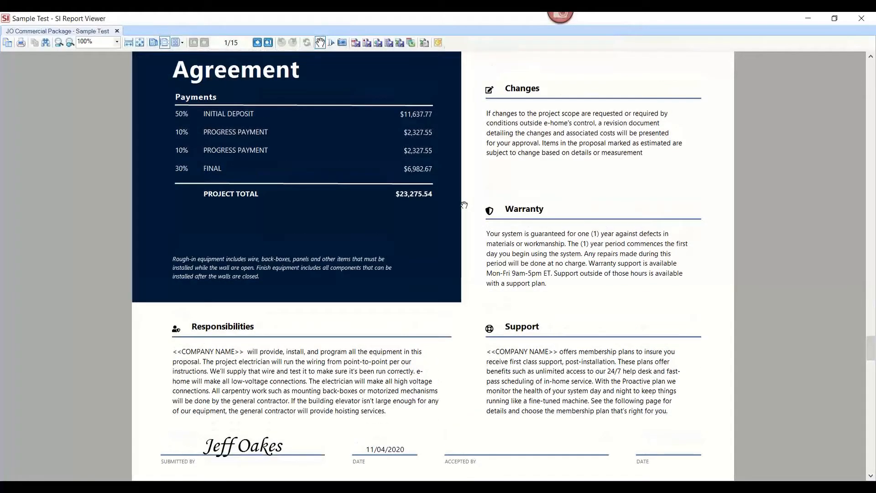
scroll(463, 233, down, 1)
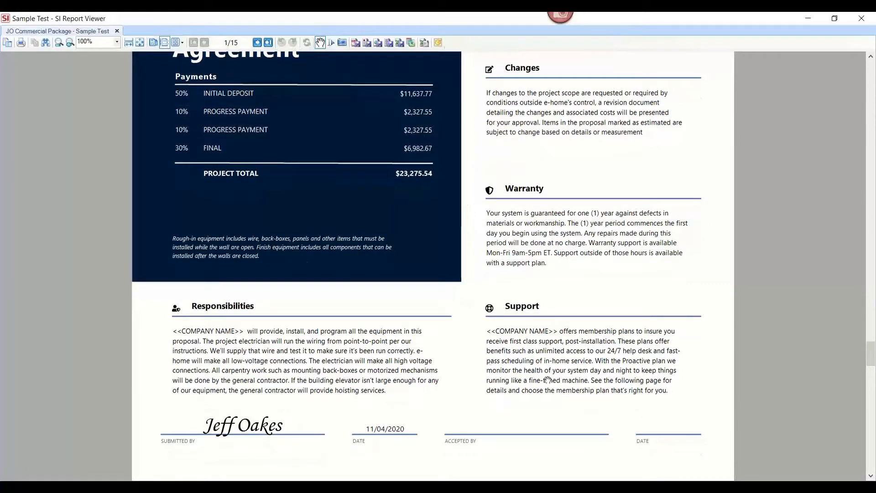
scroll(586, 414, down, 2)
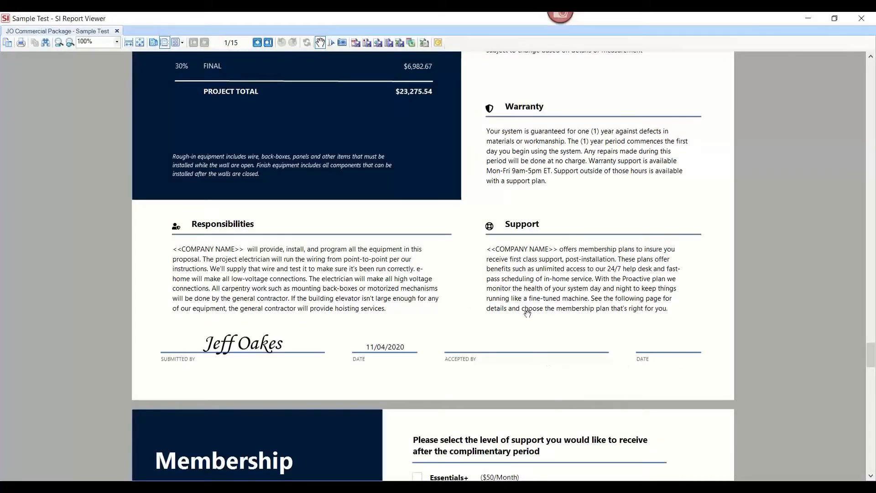
scroll(527, 314, down, 7)
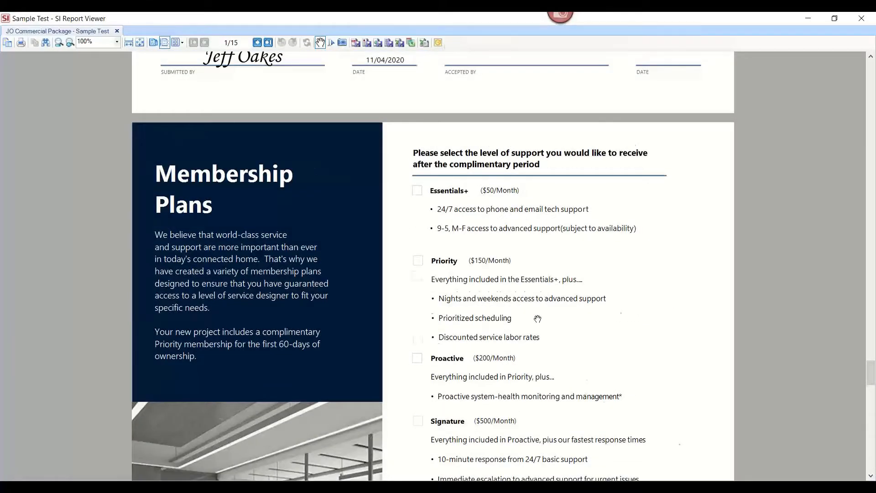
scroll(538, 318, down, 2)
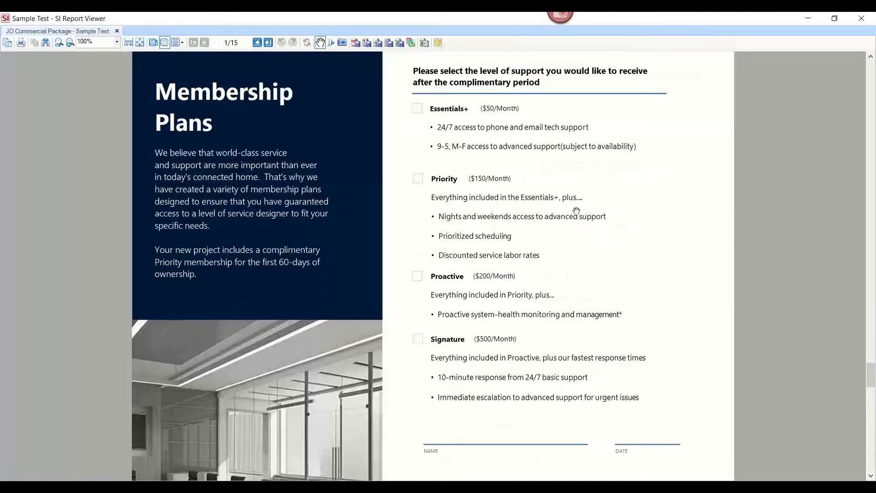
scroll(576, 211, down, 20)
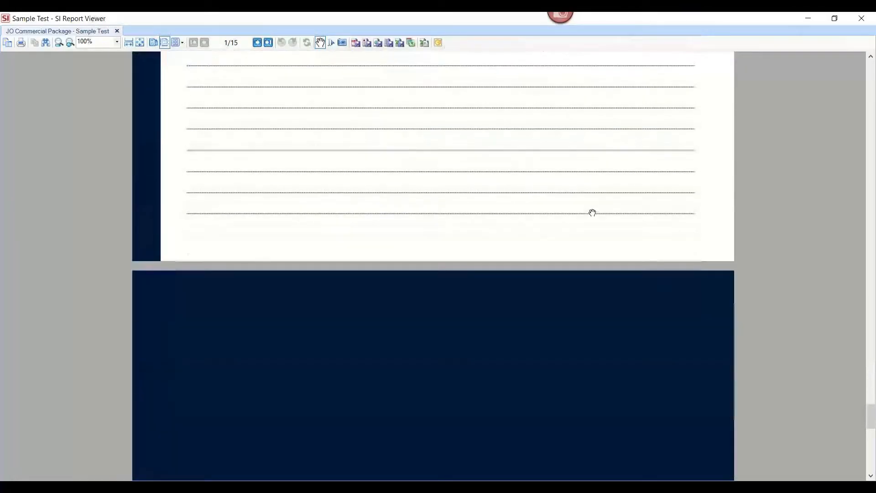
scroll(603, 215, down, 5)
scroll(606, 216, up, 2)
scroll(588, 217, down, 15)
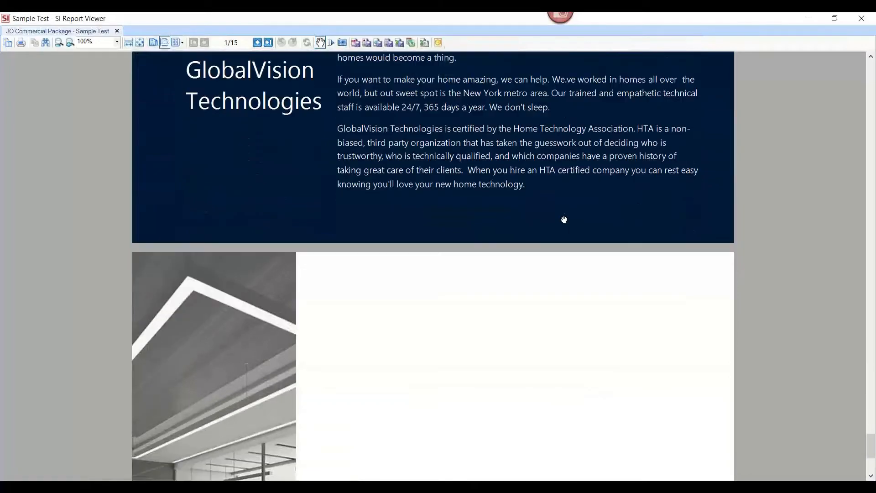
Scroll over the proposal's company page and close the report viewer.
scroll(569, 242, down, 1)
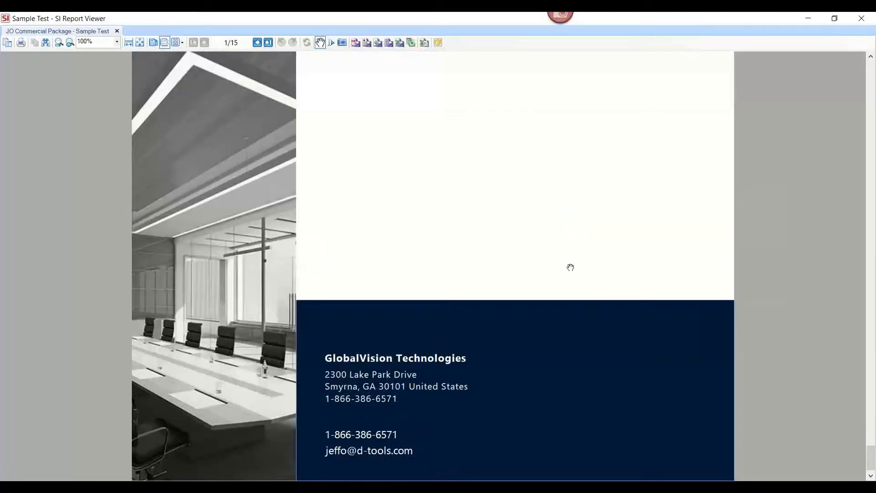
scroll(570, 267, up, 5)
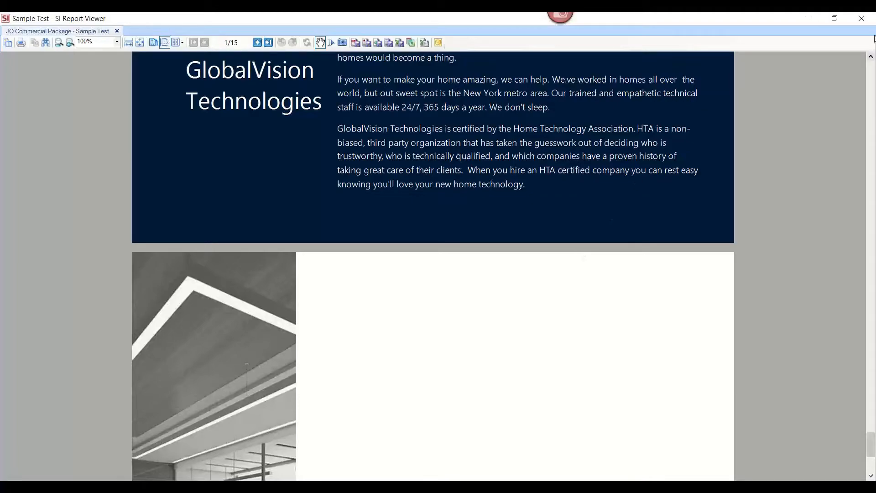
click(861, 22)
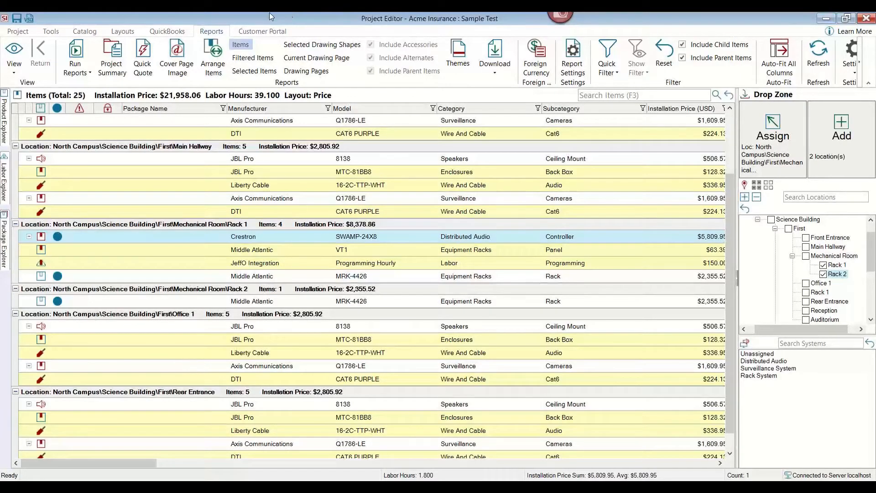
Close the Project Editor and switch back to the D-Tools System Integrator project list.
click(77, 69)
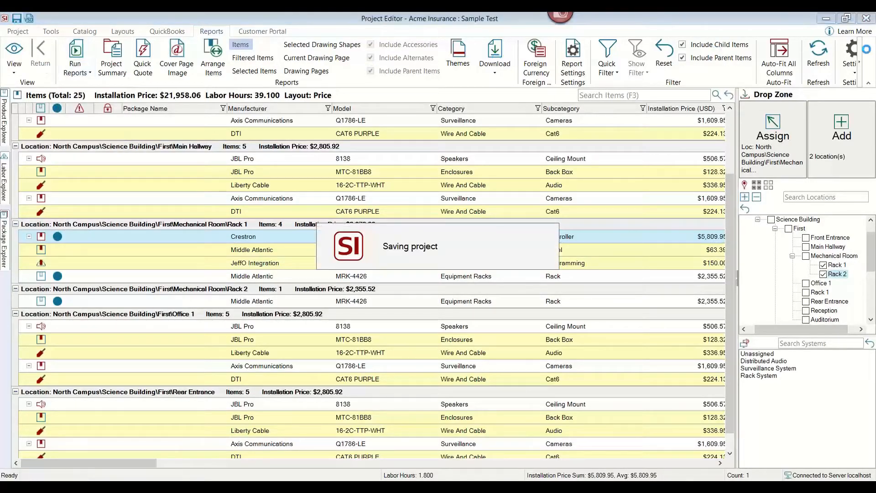
click(867, 21)
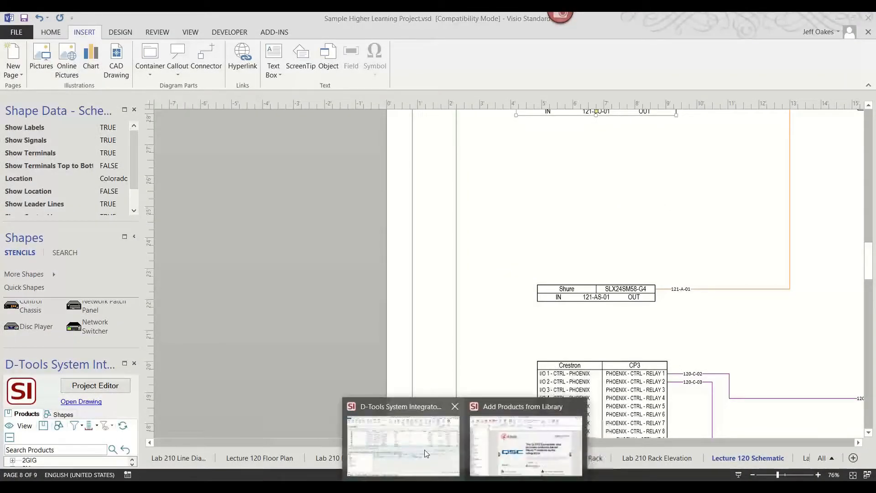
click(401, 438)
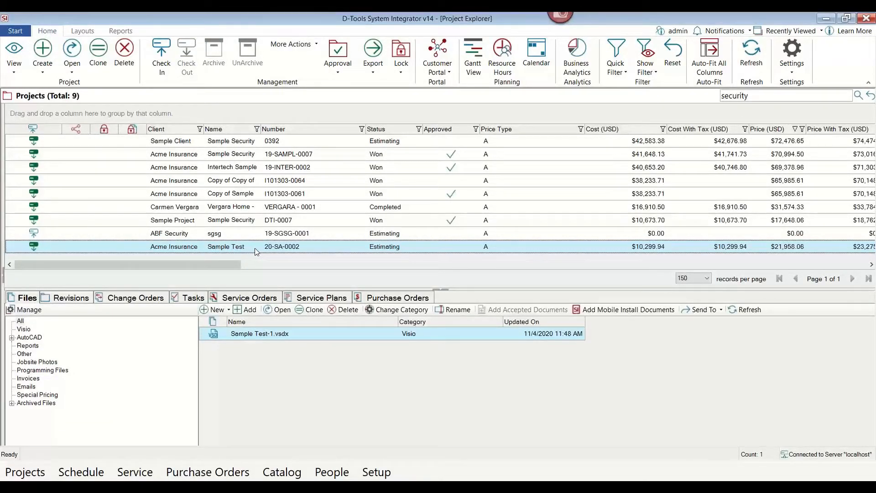
Mark the Sample Test project as approved with status Won, accepting the tax code warning.
click(338, 76)
click(370, 84)
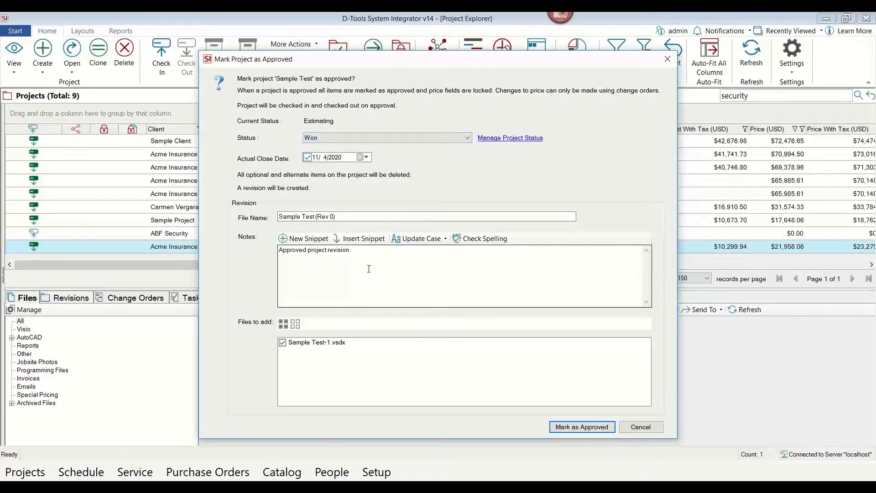
click(587, 429)
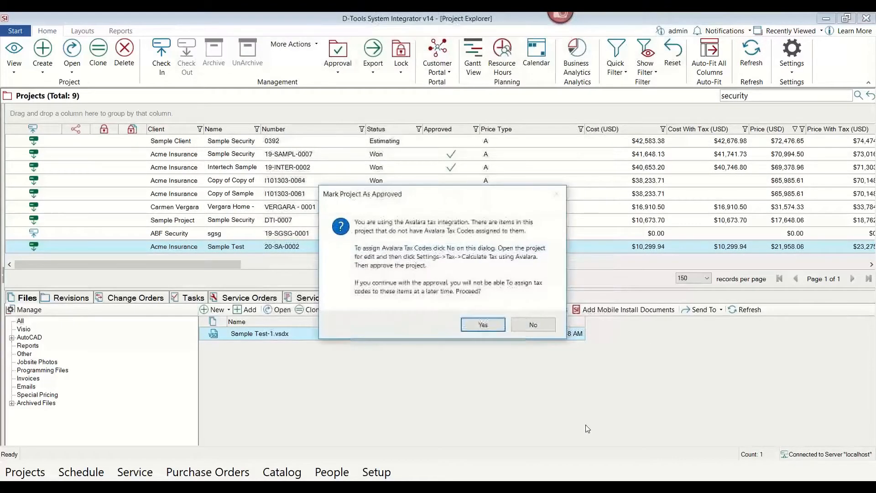
click(490, 325)
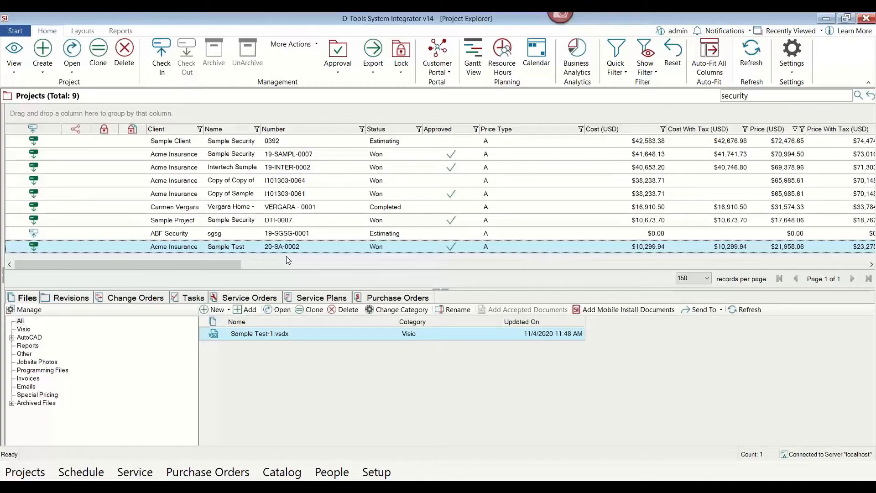
Start a bulk purchase order and add all summarized items from the Sample Test project.
click(388, 301)
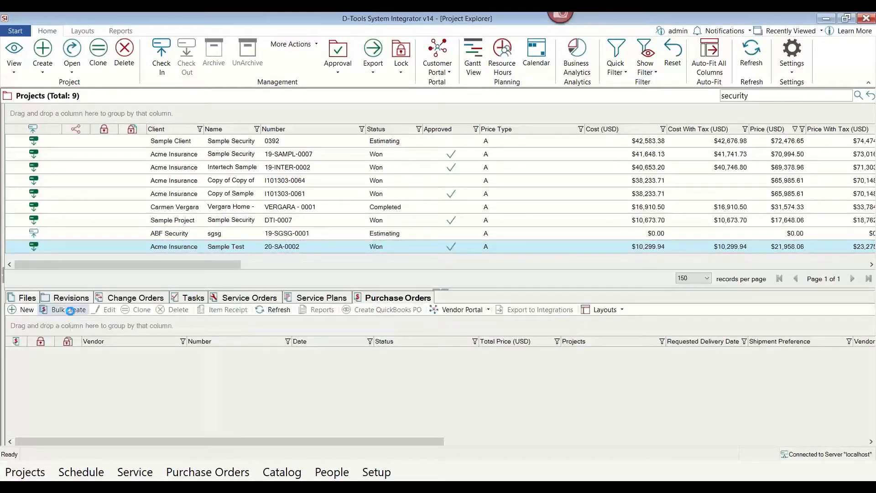
click(70, 310)
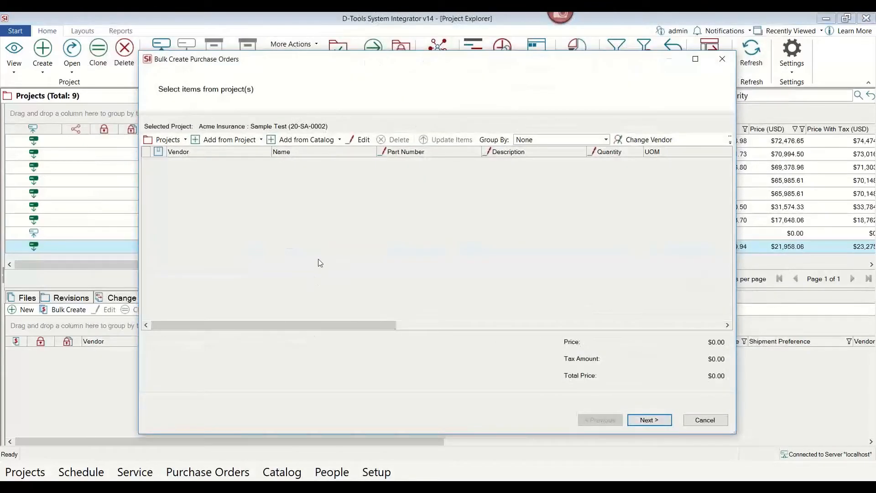
click(255, 141)
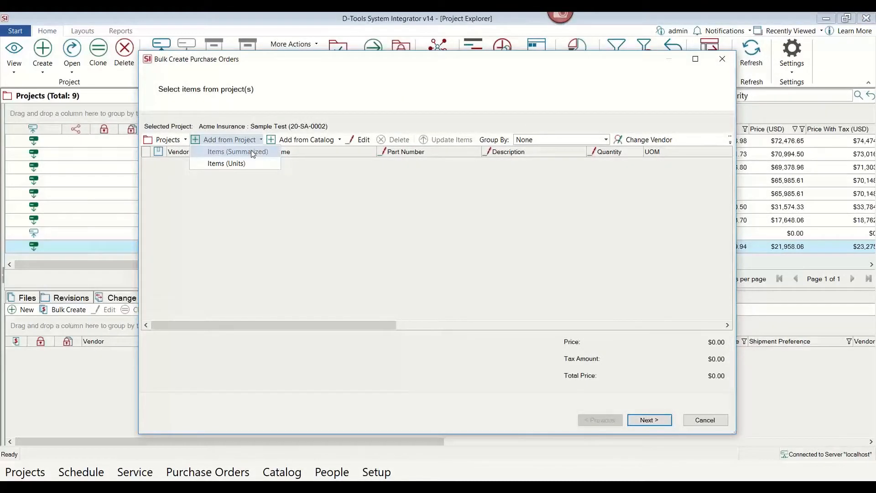
click(252, 153)
click(474, 296)
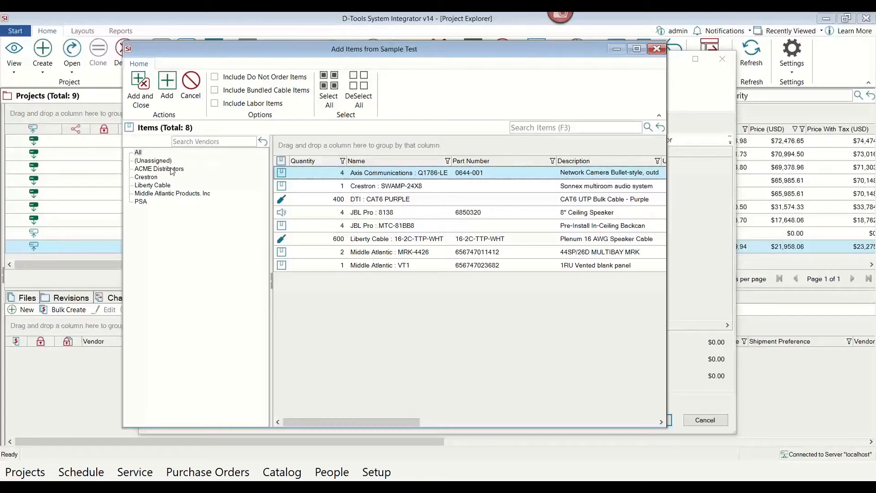
click(325, 104)
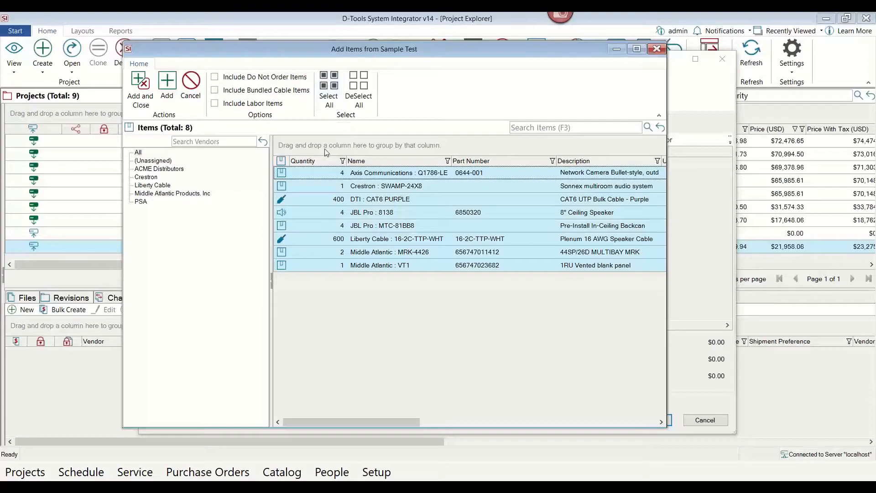
click(140, 90)
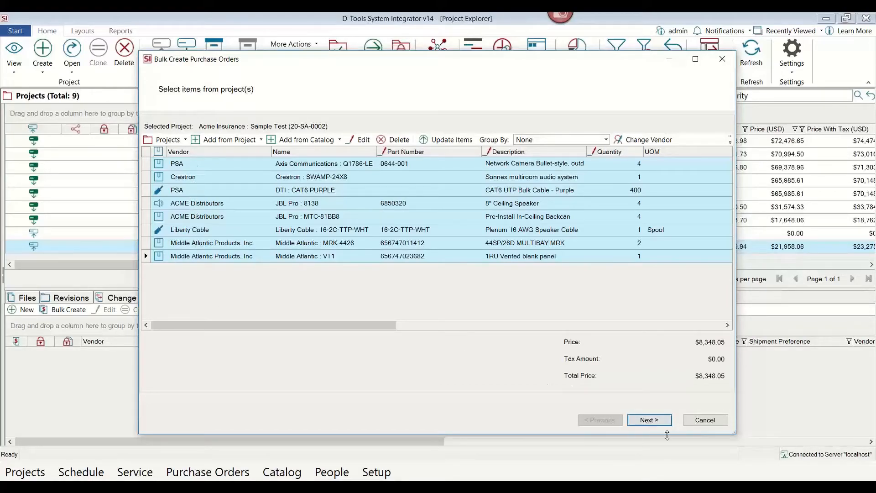
Finish the bulk creation as new purchase orders for every vendor.
click(650, 420)
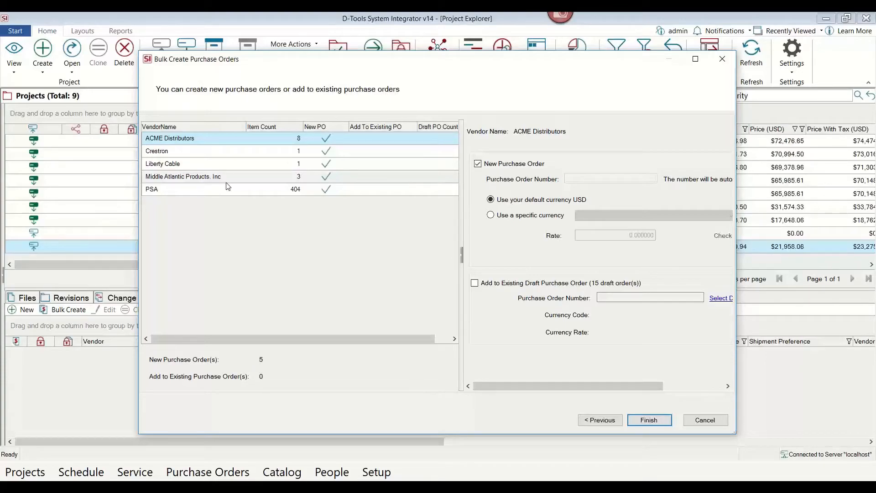
click(657, 422)
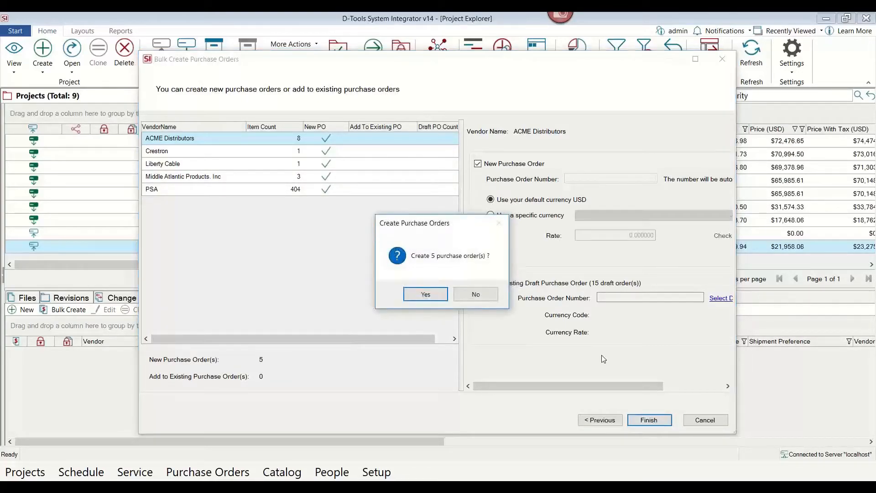
click(420, 295)
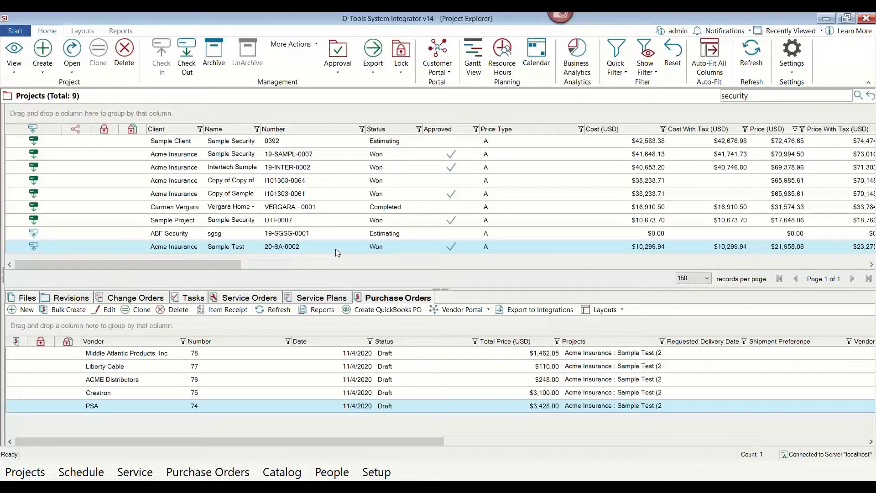
Check out and open the project, then delete the Front Entrance JBL Pro 8138 speaker onto a new Change Order 1.
double_click(337, 252)
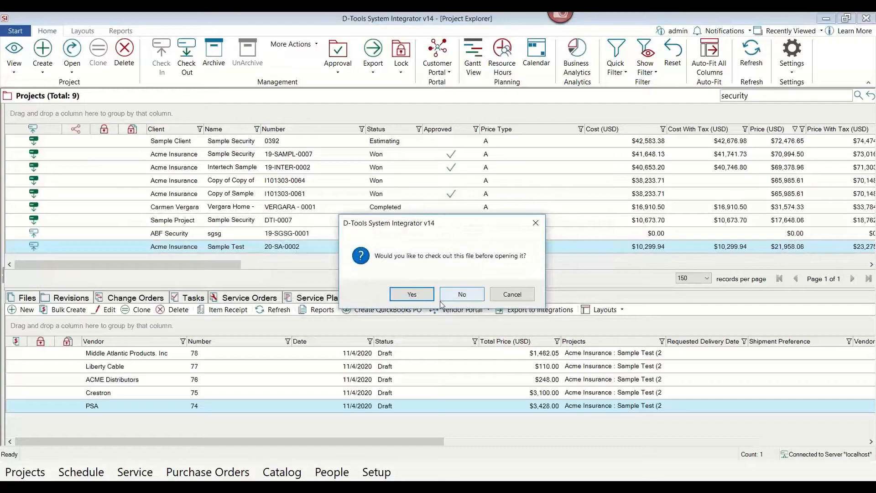
click(412, 294)
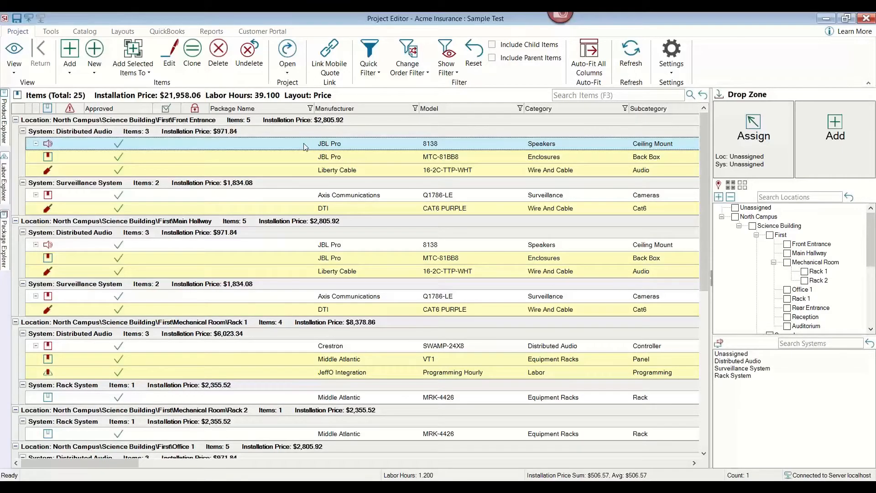
click(218, 51)
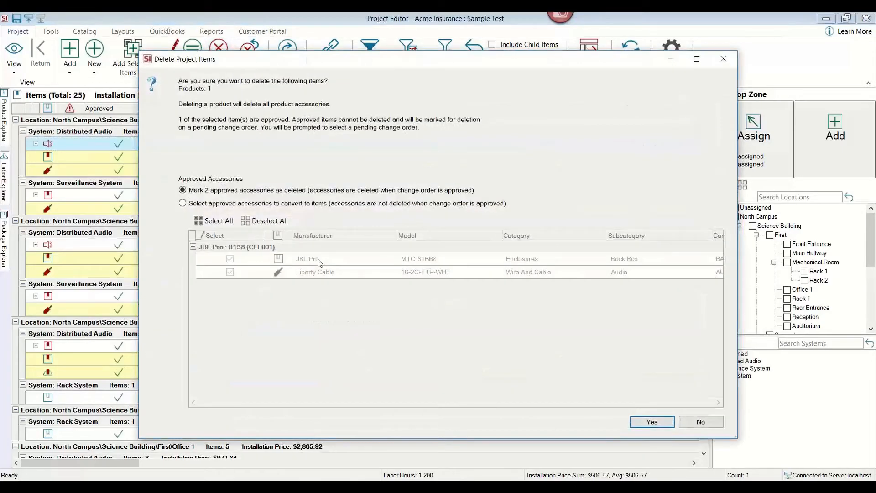
click(648, 421)
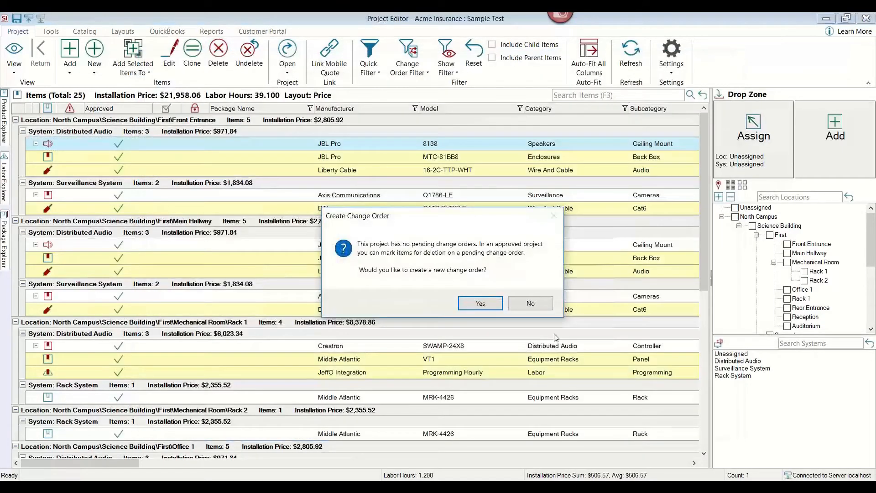
click(475, 304)
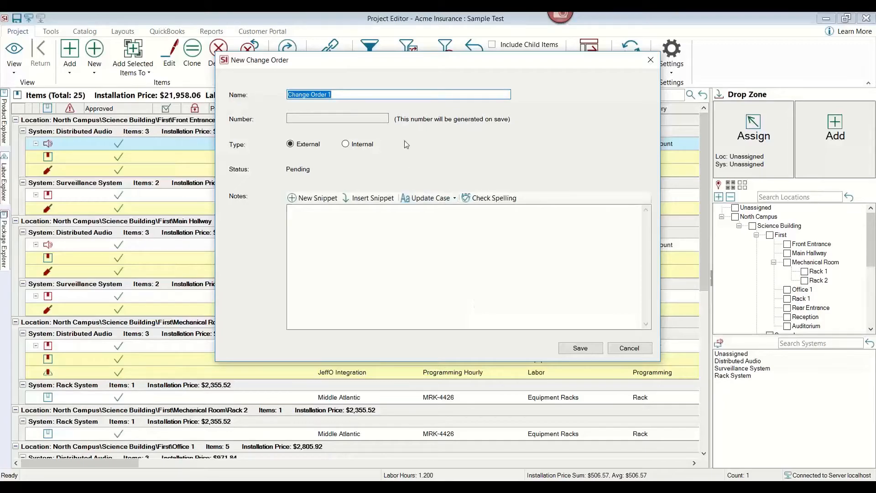
click(379, 96)
click(581, 349)
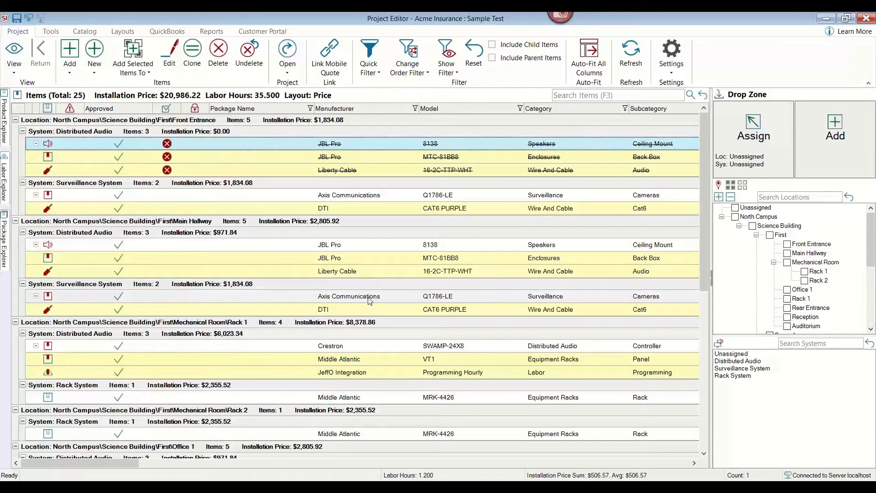
Assign another Crestron SWAMP-24X8 package to Mechanical Room Rack 1, adding it to Change Order 1.
click(360, 349)
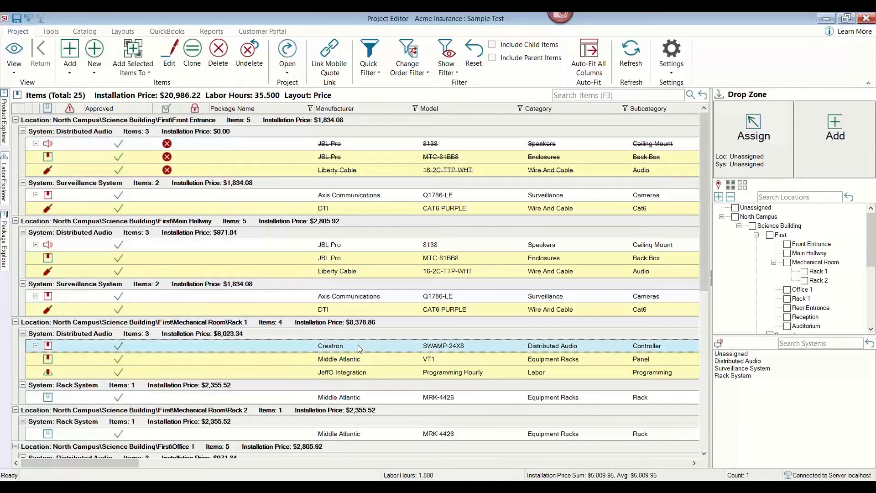
click(804, 271)
drag(469, 345, 808, 158)
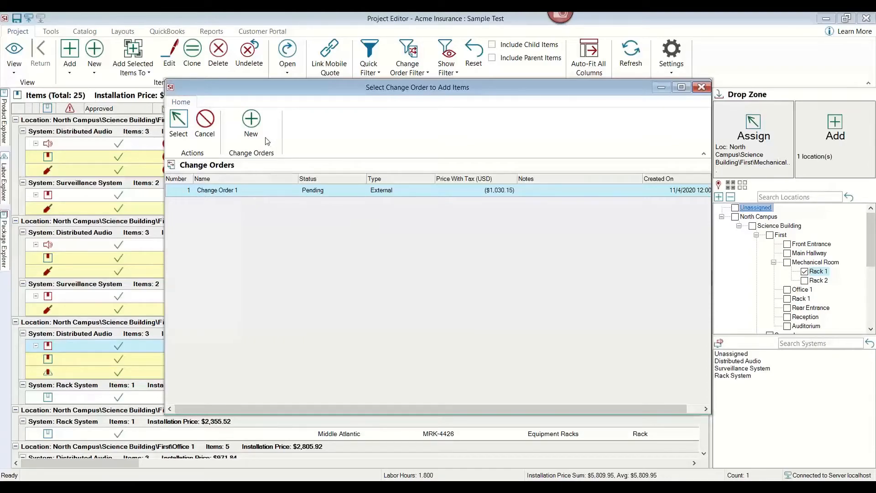
click(252, 191)
double_click(252, 190)
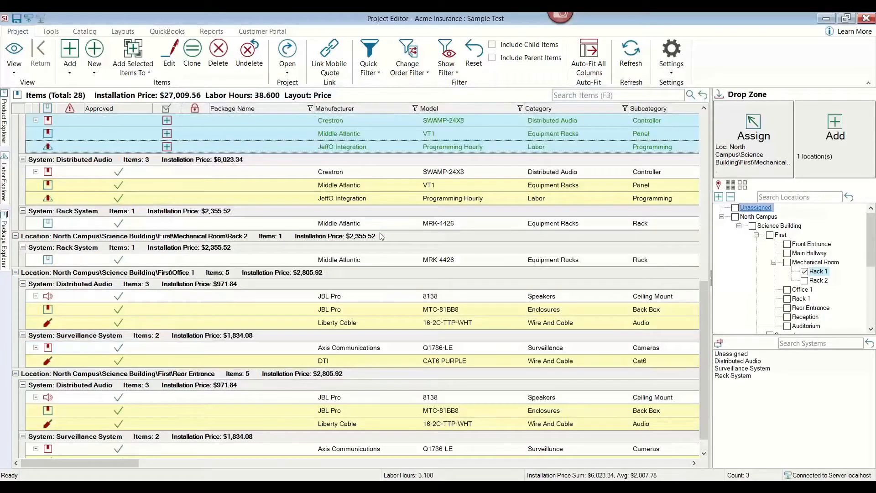
Run the Proposal By Location report for Change Order 1 and scroll through it.
scroll(305, 147, up, 3)
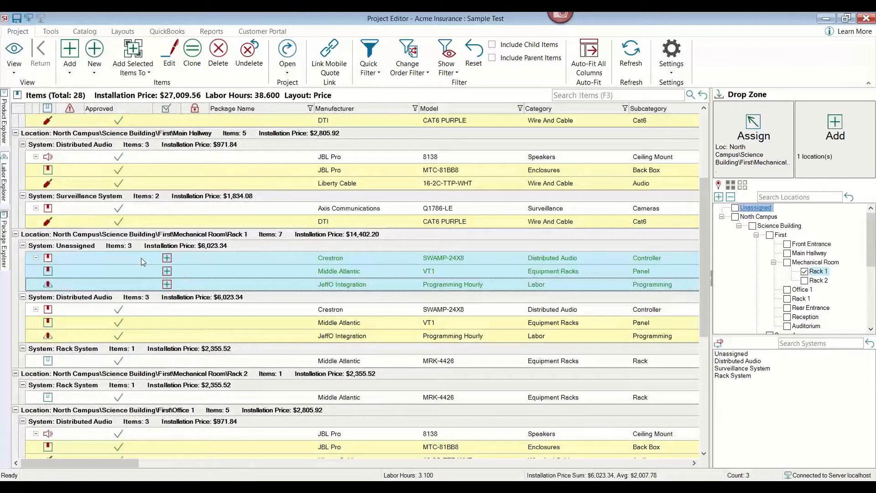
click(226, 258)
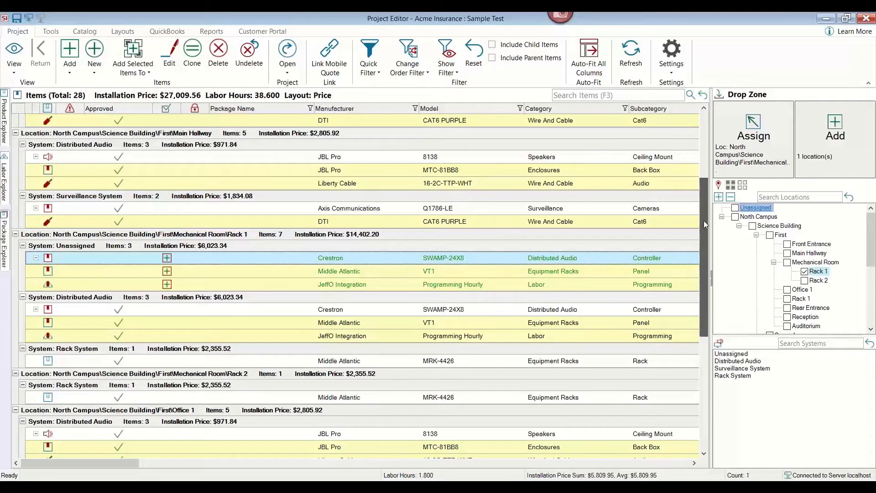
drag(704, 220, 700, 135)
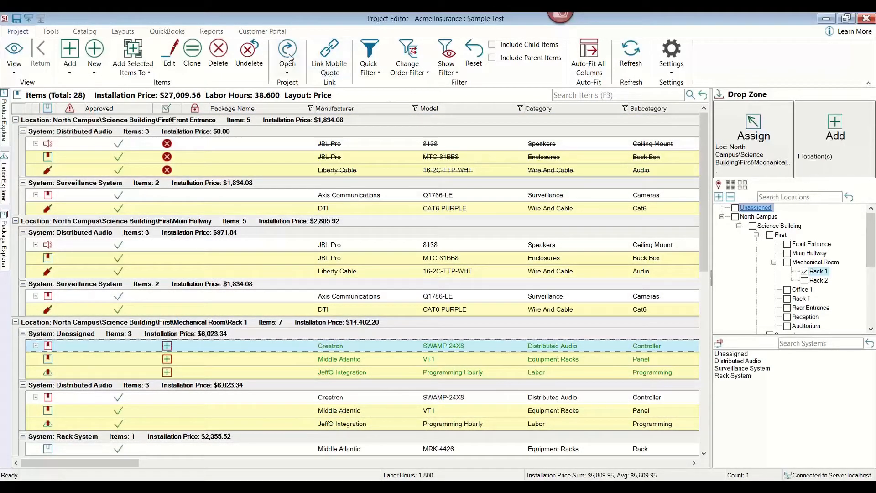
click(212, 31)
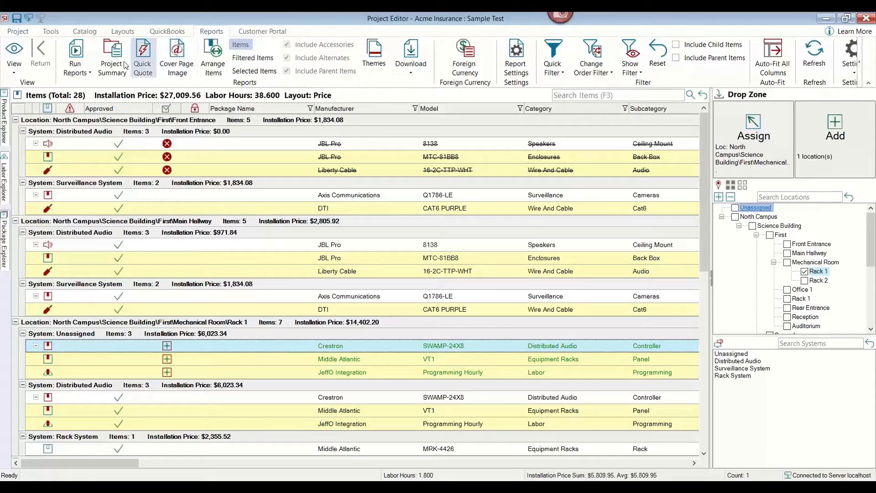
click(82, 73)
click(84, 85)
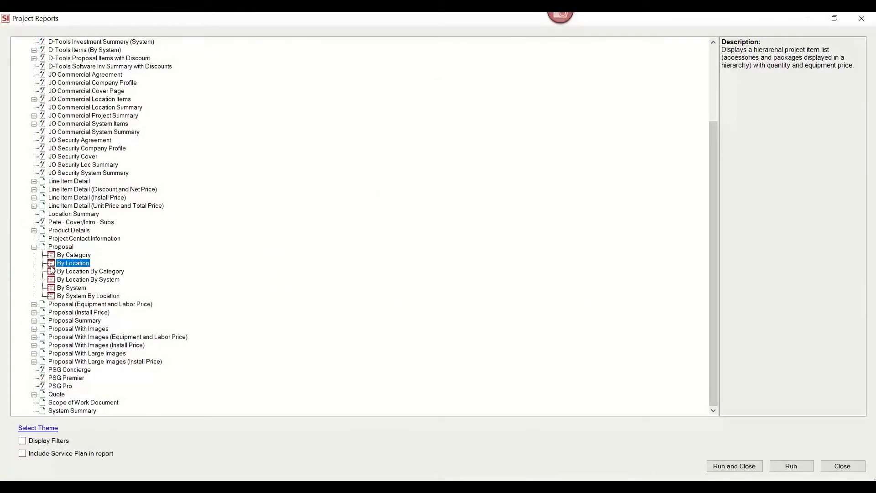
double_click(69, 263)
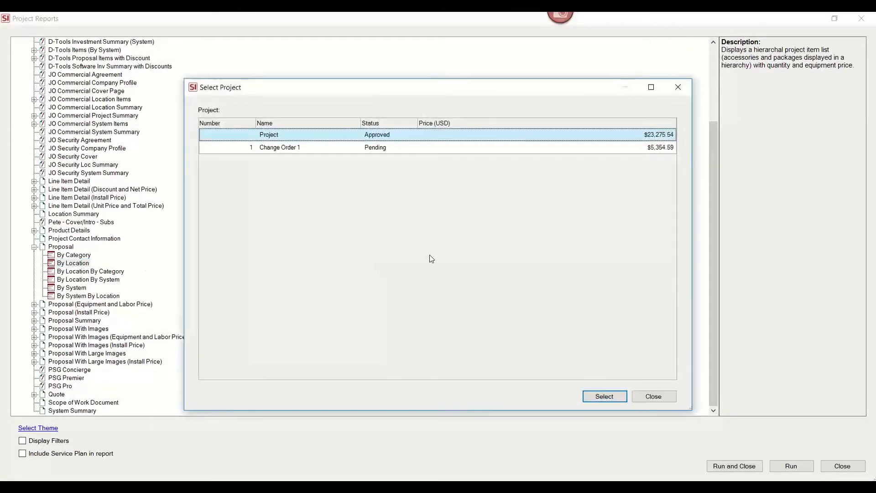
double_click(414, 148)
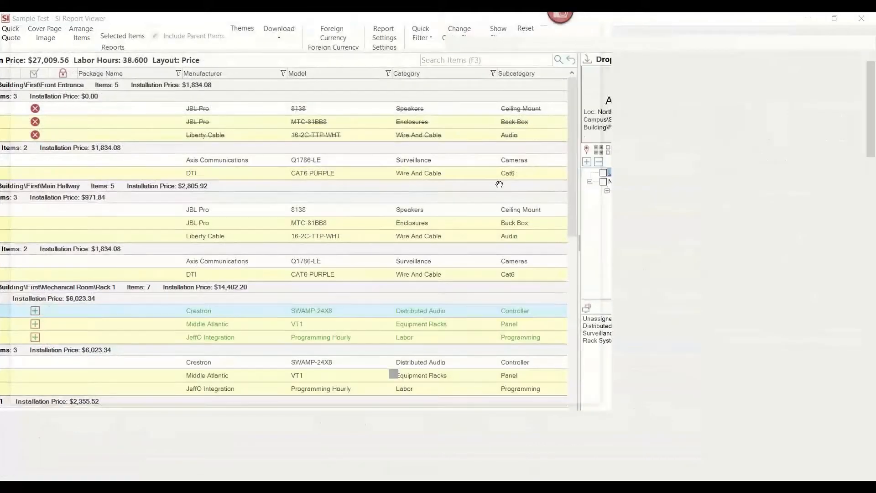
scroll(541, 188, down, 6)
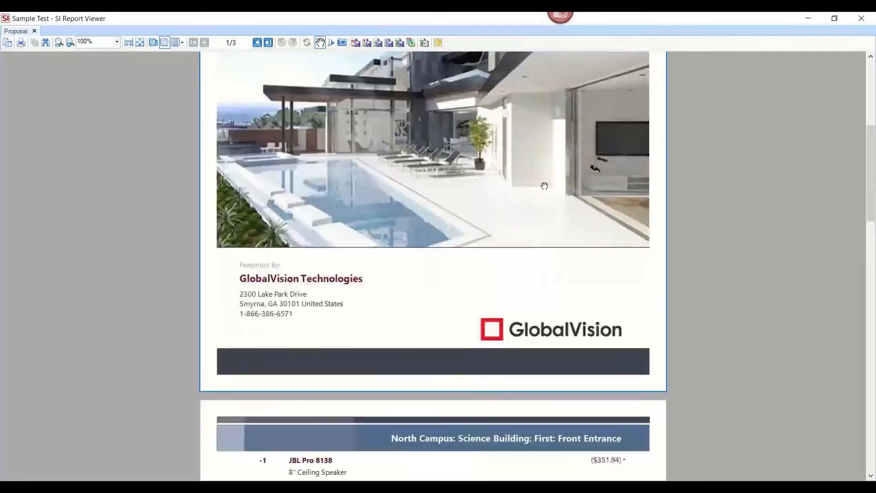
Scroll through the rest of the Change Order 1 proposal to its project summary, then close the report viewer.
scroll(543, 185, down, 8)
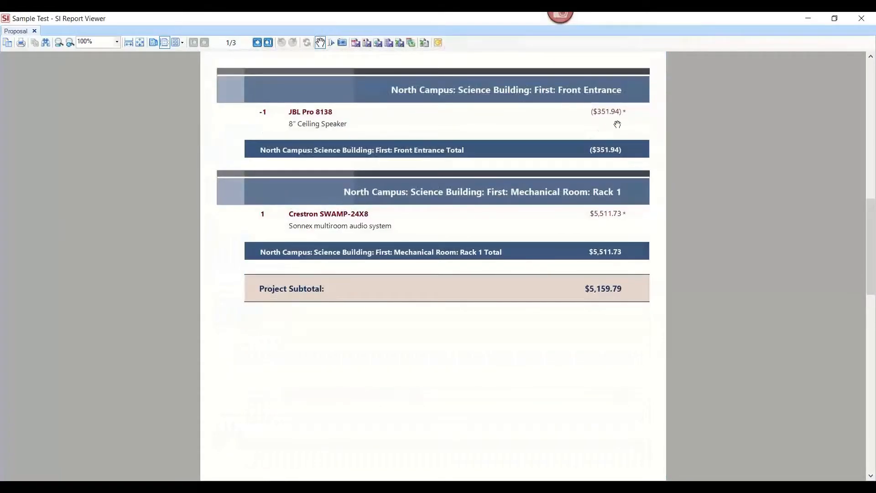
scroll(590, 234, down, 1)
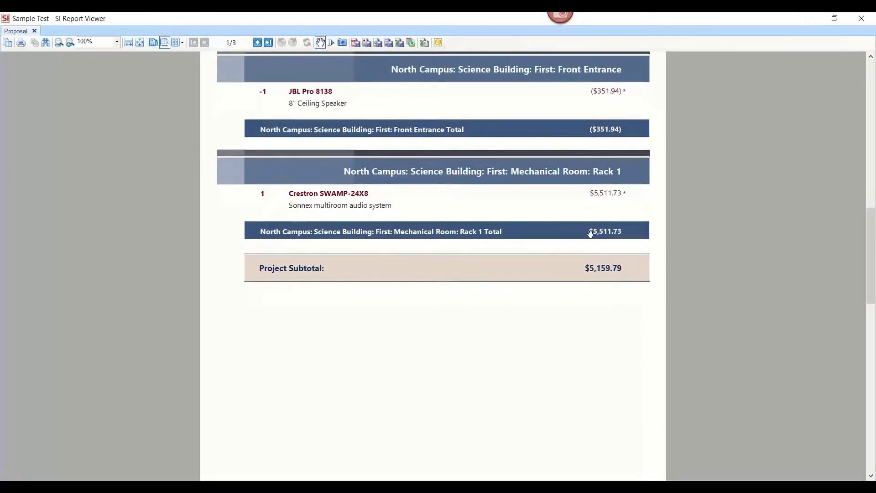
scroll(580, 234, down, 10)
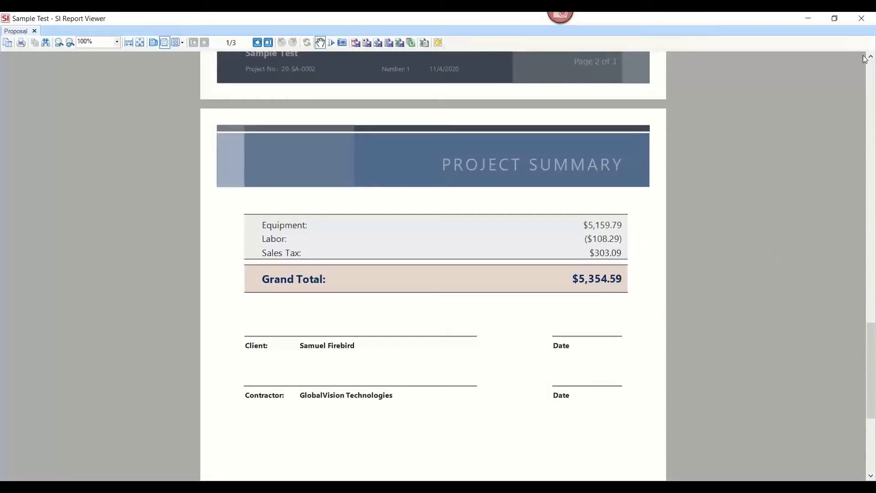
click(861, 18)
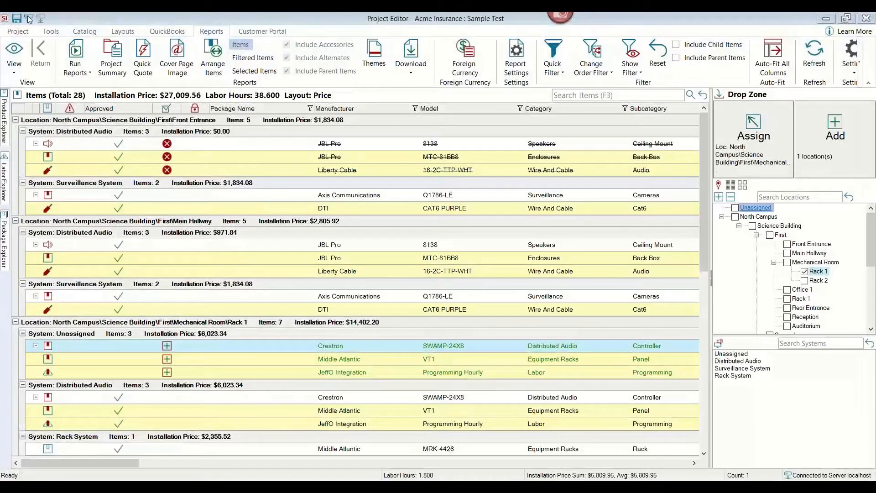
Save and close the project without checking it in.
click(16, 19)
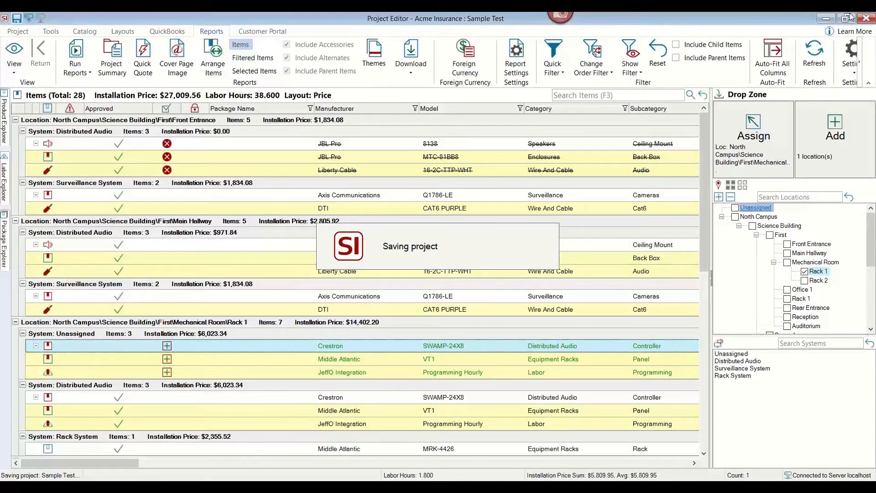
click(866, 18)
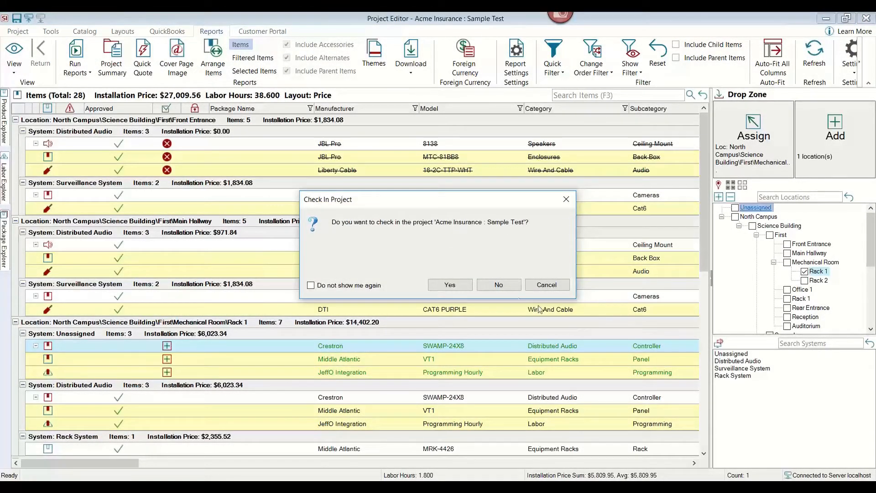
click(497, 286)
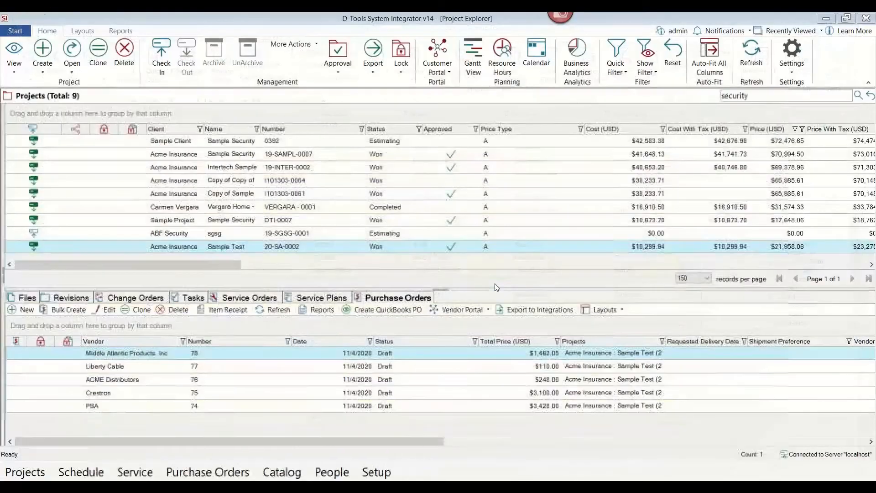
Mark Change Order 1 as approved, keeping the default revision settings.
click(123, 299)
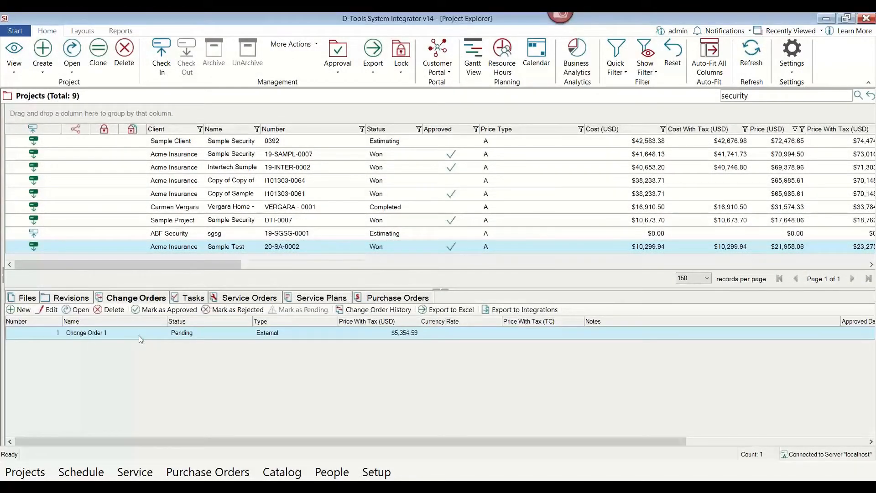
click(156, 310)
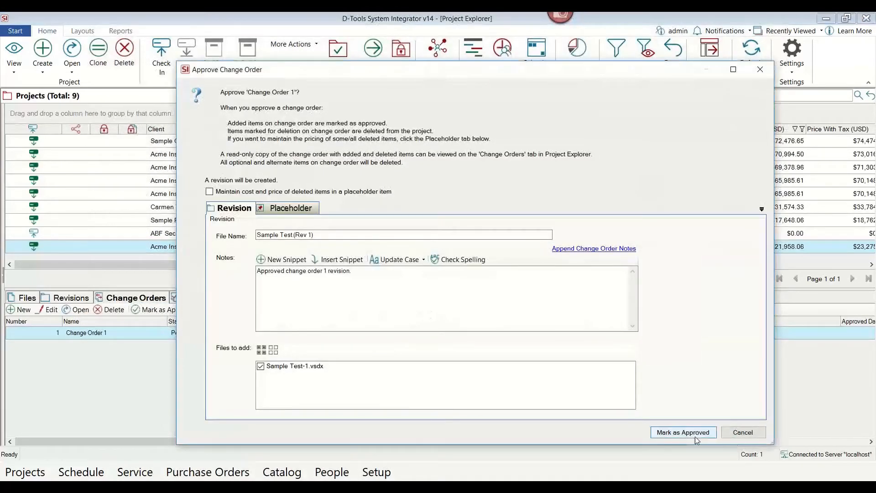
click(685, 432)
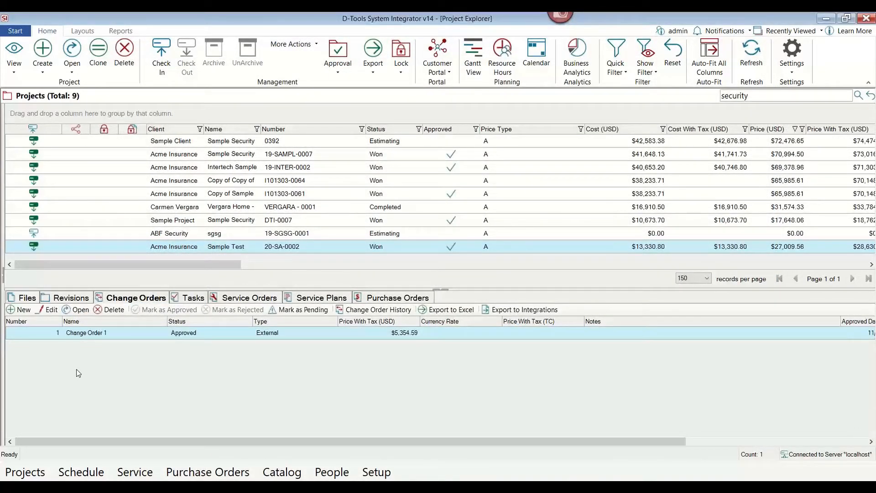
Open the project's Gantt view and add planning tasks from the project, grouped by Phase then System.
click(71, 297)
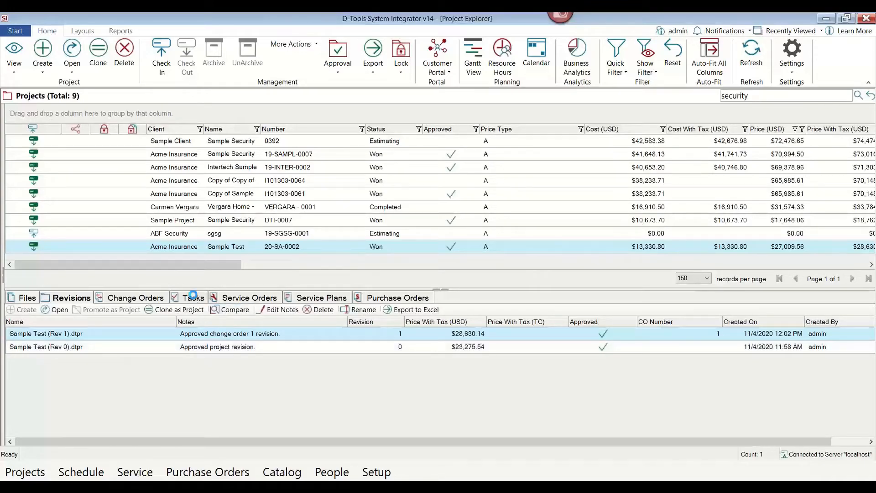
click(193, 298)
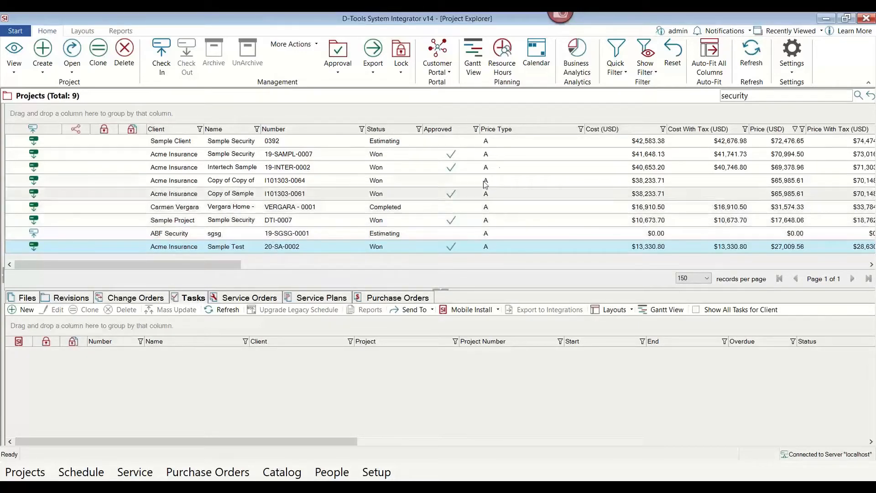
click(474, 69)
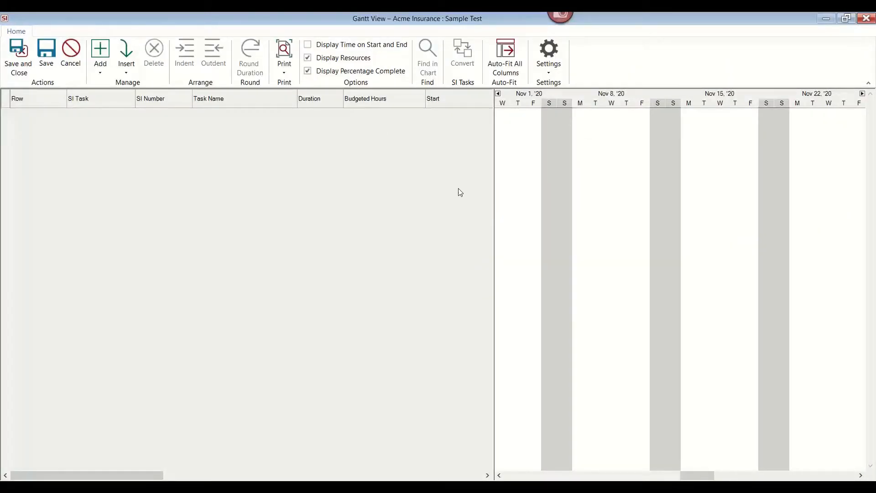
click(98, 72)
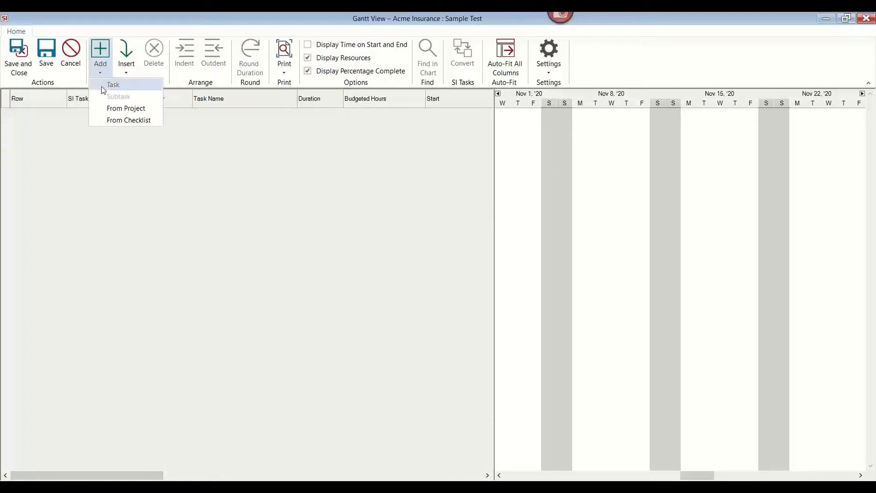
click(109, 110)
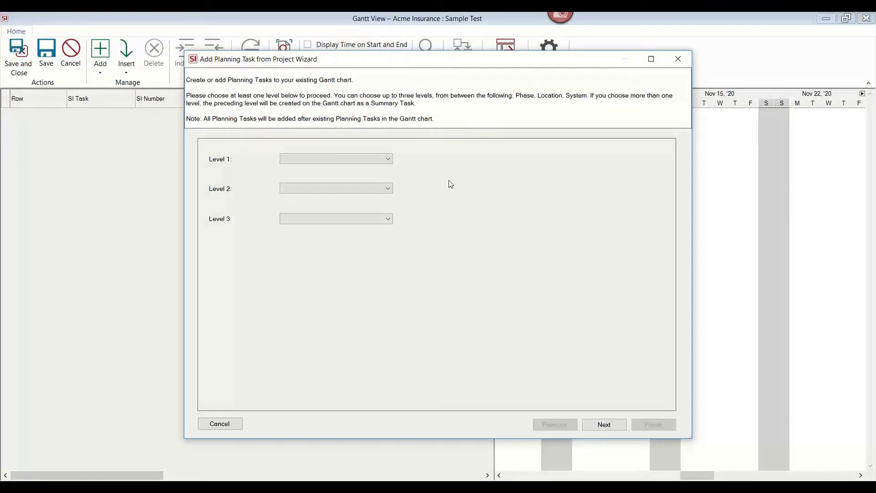
click(375, 162)
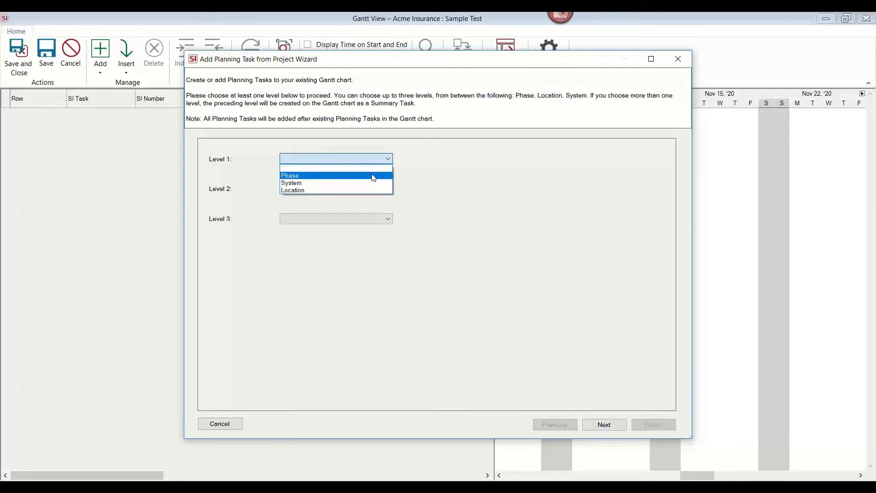
click(373, 177)
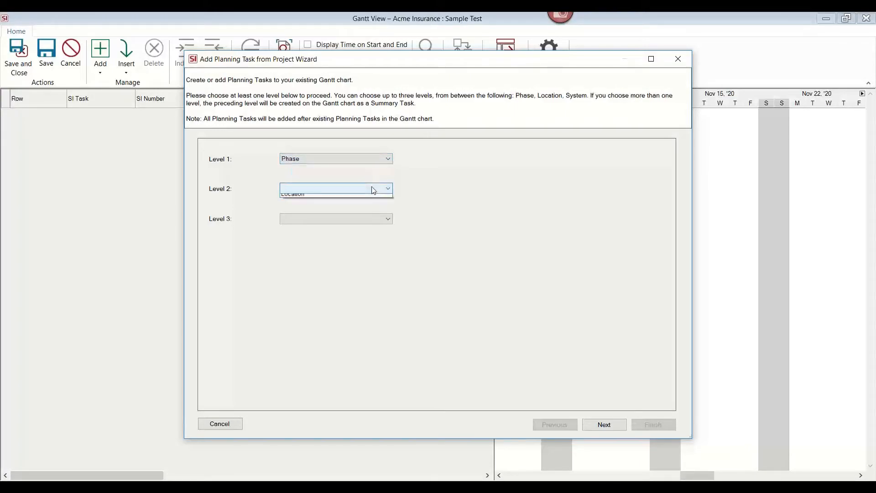
click(374, 188)
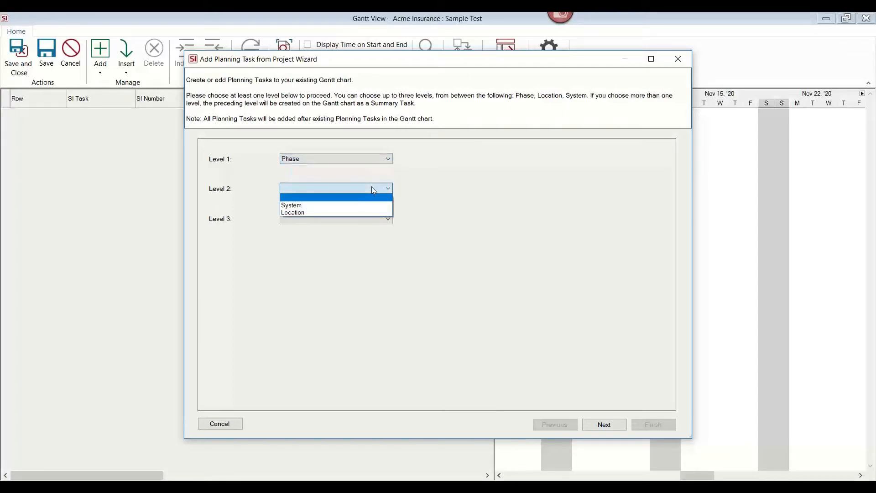
click(373, 209)
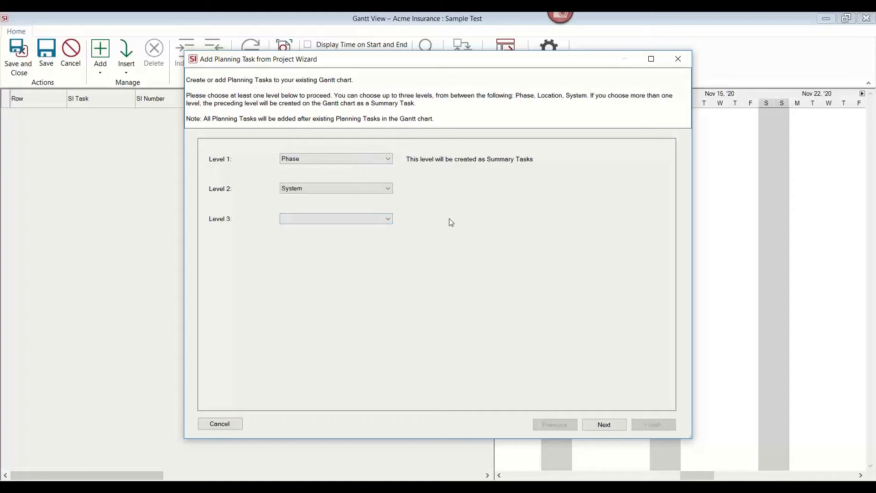
Select the Rough-In, Trim and Finish phases in the planning task wizard.
click(603, 425)
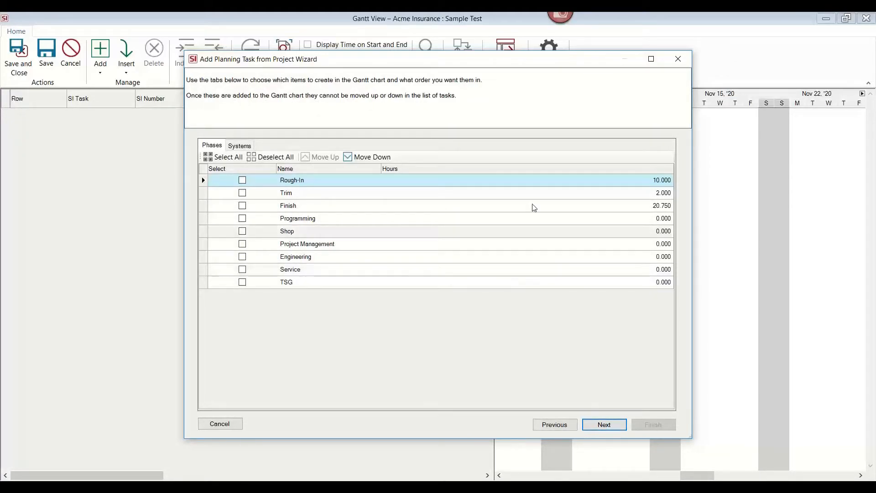
click(243, 180)
click(242, 193)
click(242, 206)
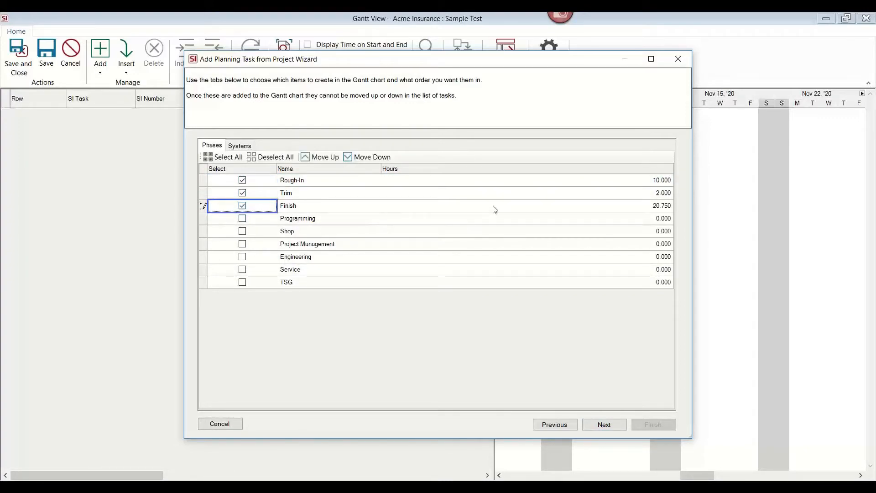
click(603, 425)
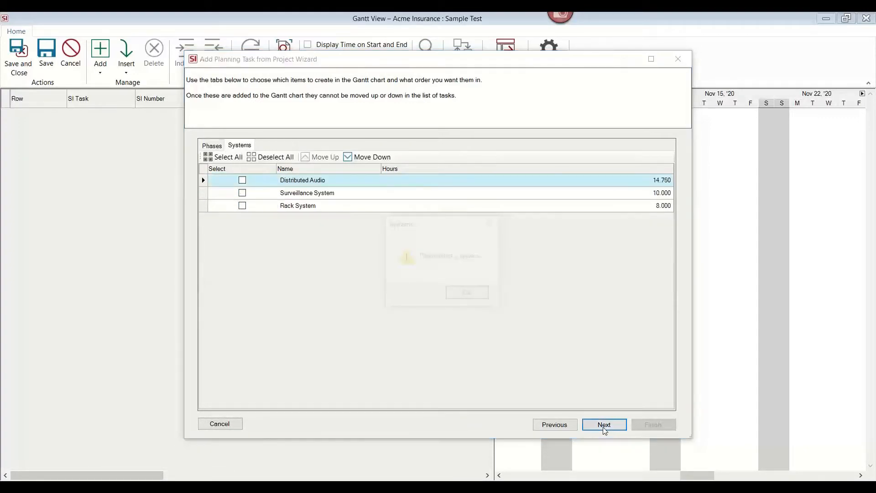
Select all systems and finish adding the planning tasks to the Gantt chart.
click(460, 294)
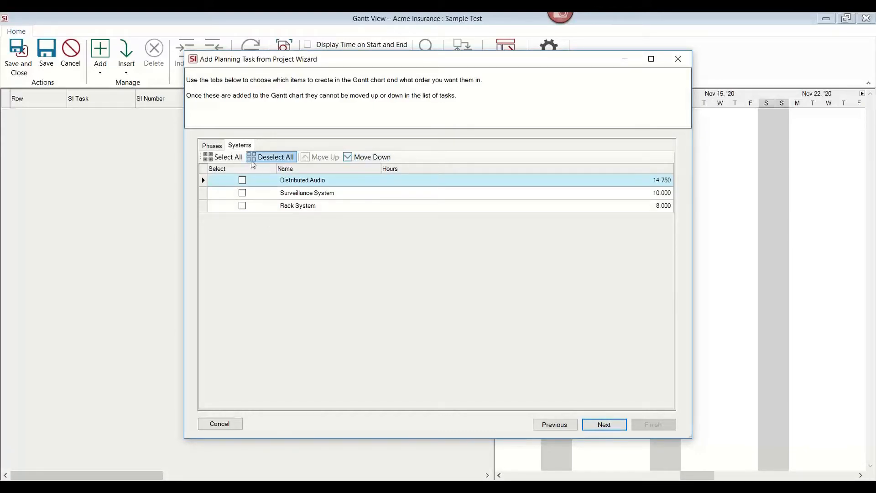
click(217, 160)
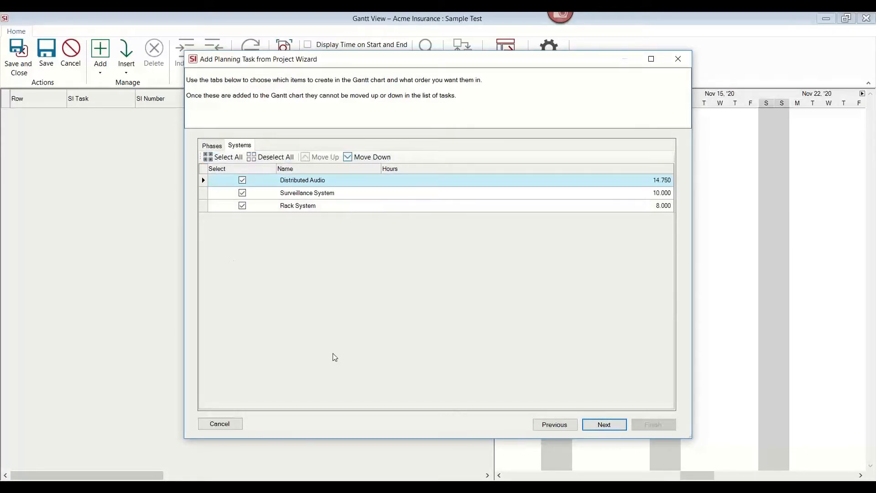
click(605, 424)
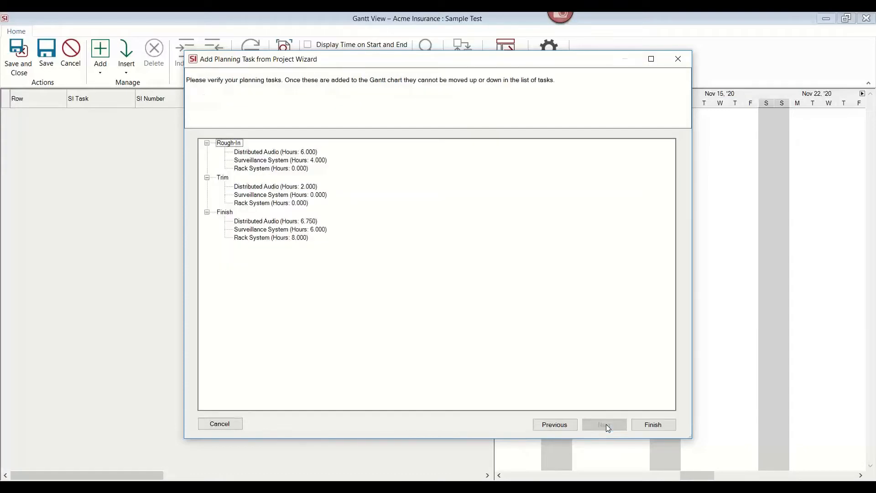
click(652, 425)
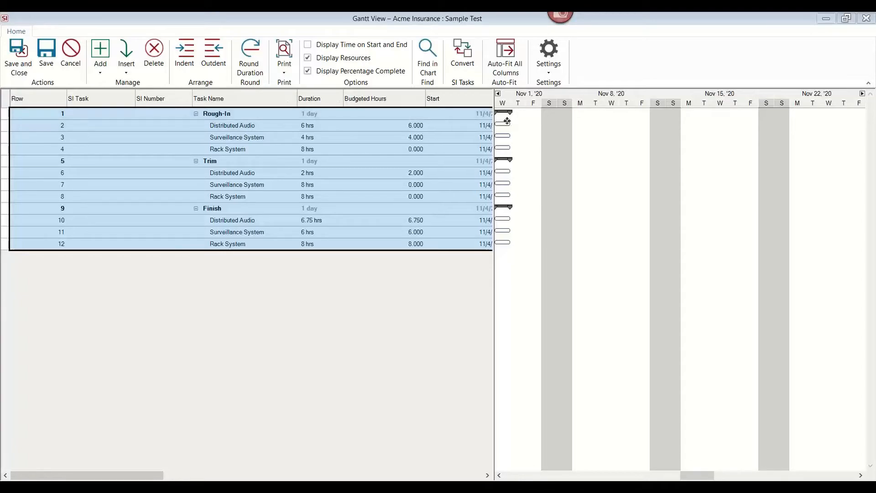
Reschedule the Rough-In tasks: Distributed Audio to 11/9, Surveillance System to 11/12 and Rack System to 11/16.
drag(506, 121, 576, 133)
drag(507, 136, 612, 139)
drag(572, 138, 620, 137)
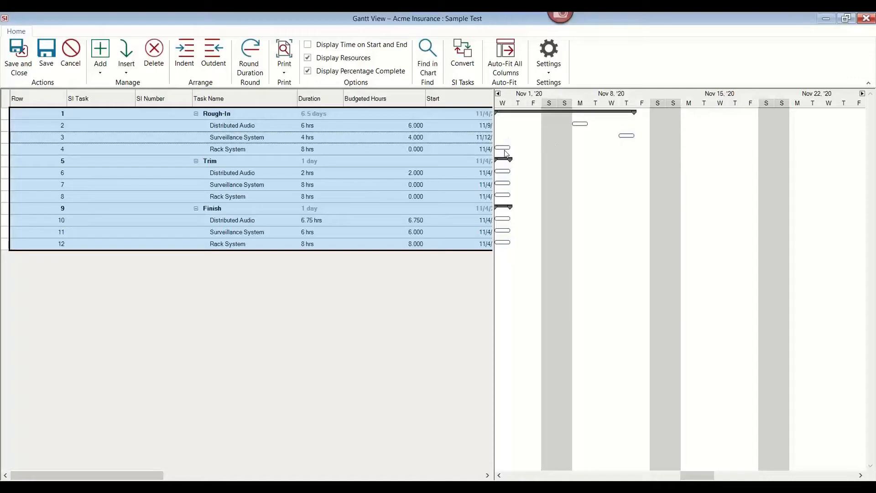
drag(502, 149, 677, 157)
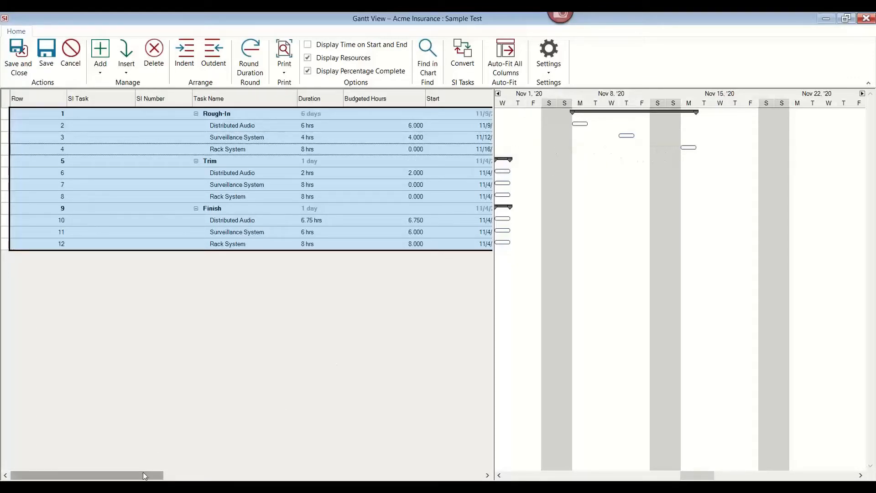
Assign the Tech - Fire technician as the resource for the Rough-In Distributed Audio task.
drag(150, 475, 349, 475)
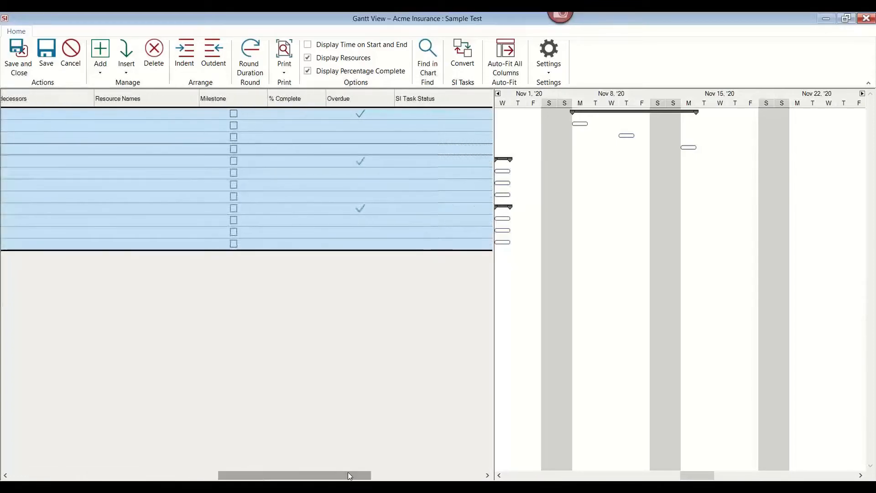
click(181, 116)
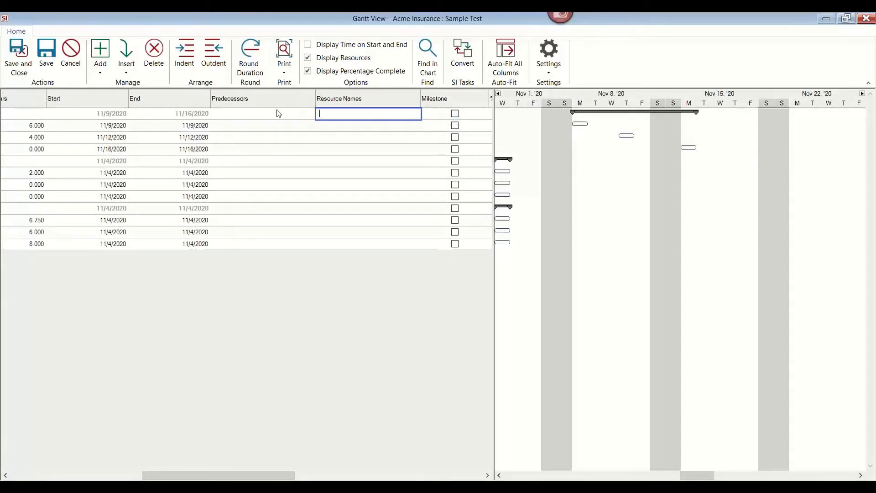
click(281, 127)
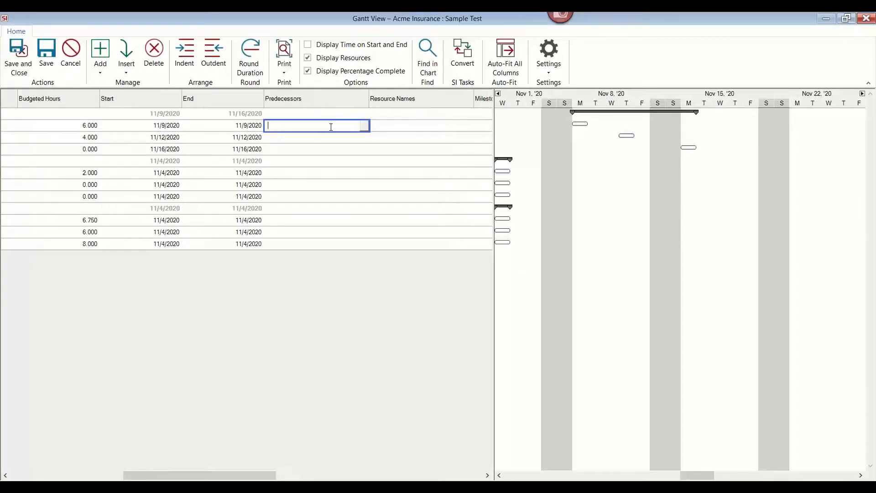
click(364, 126)
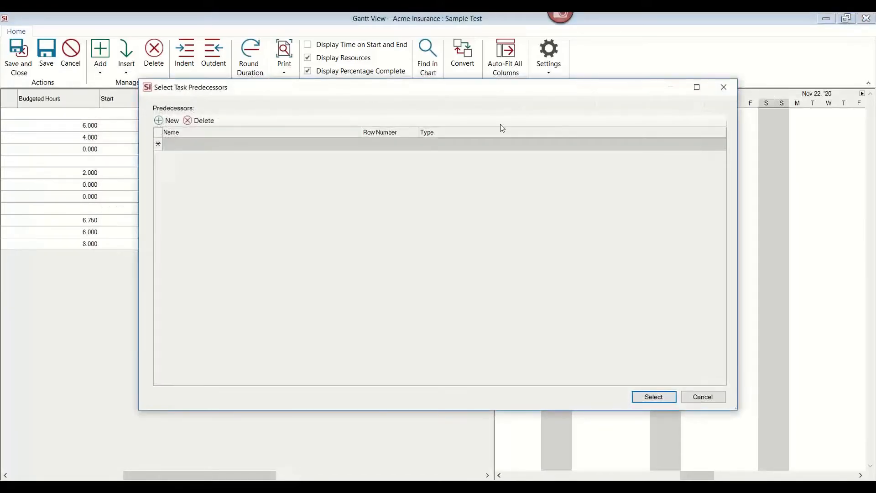
click(720, 86)
click(437, 127)
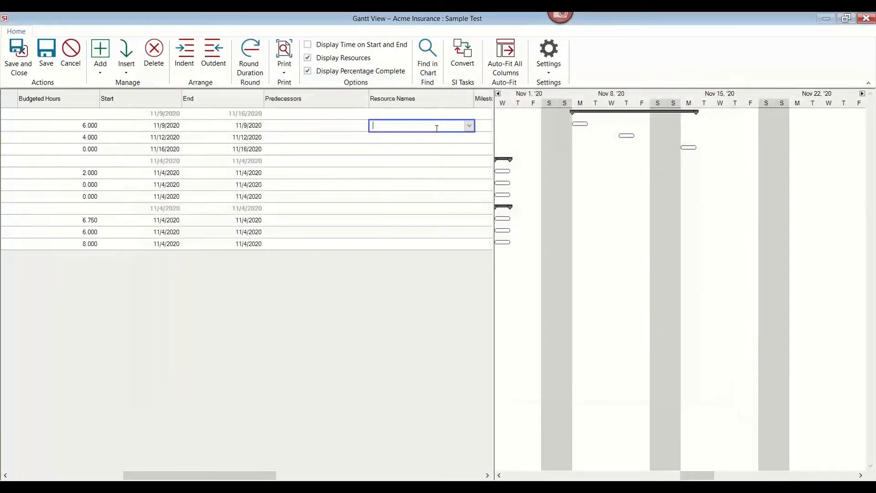
click(470, 126)
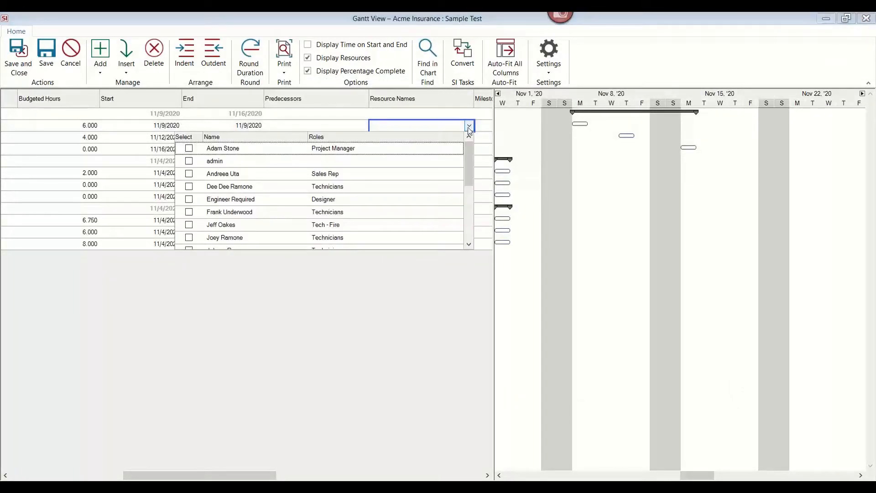
click(189, 224)
click(333, 332)
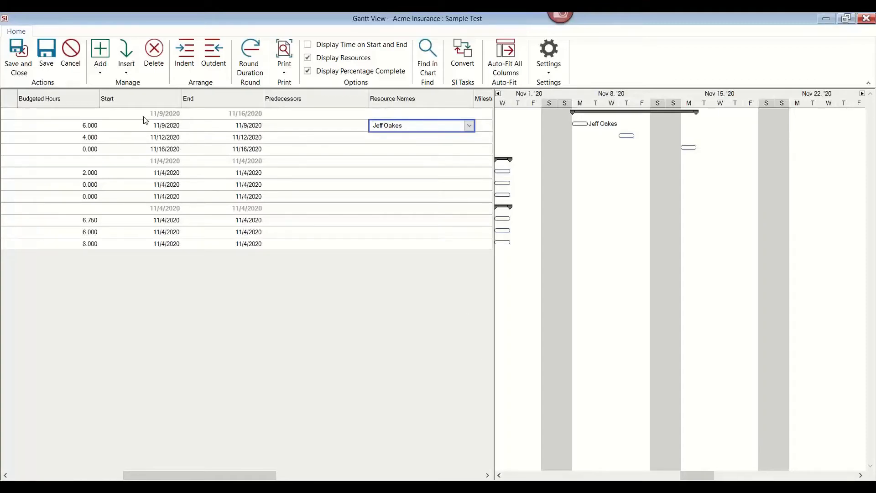
Convert all planning tasks to SI tasks and save and close the Gantt view, adding the corresponding project items to them.
key(ctrl+a)
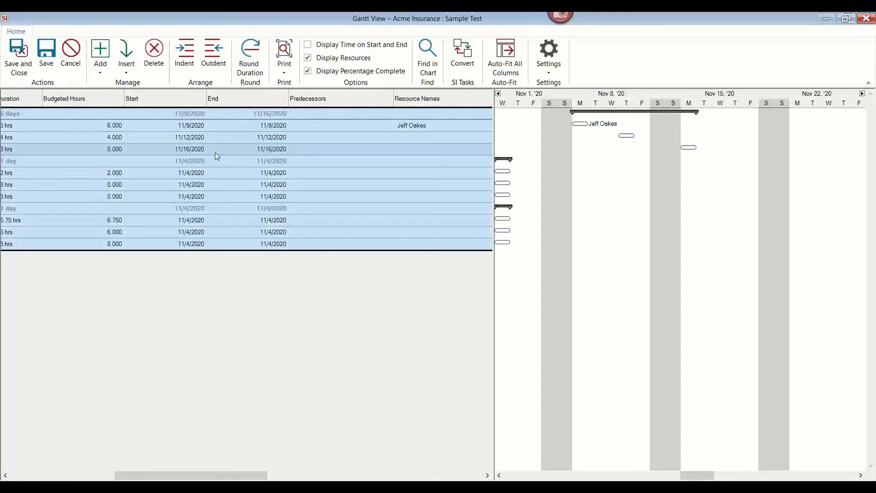
click(462, 52)
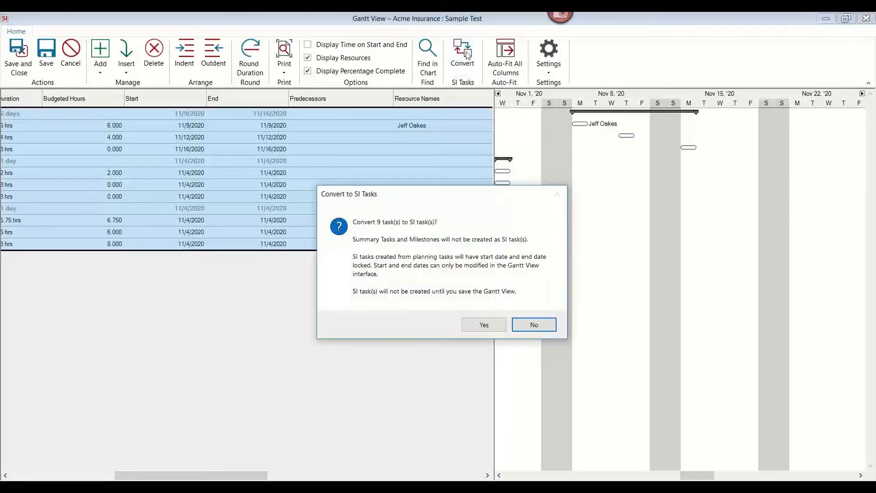
click(485, 324)
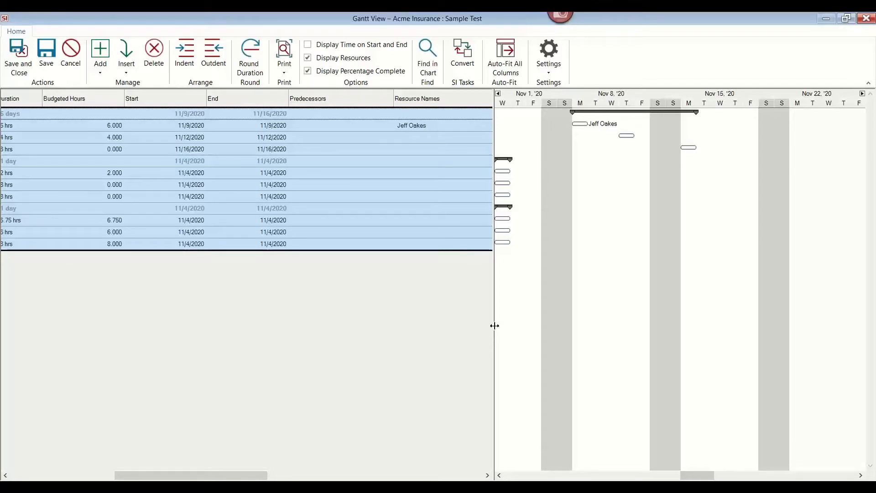
click(14, 69)
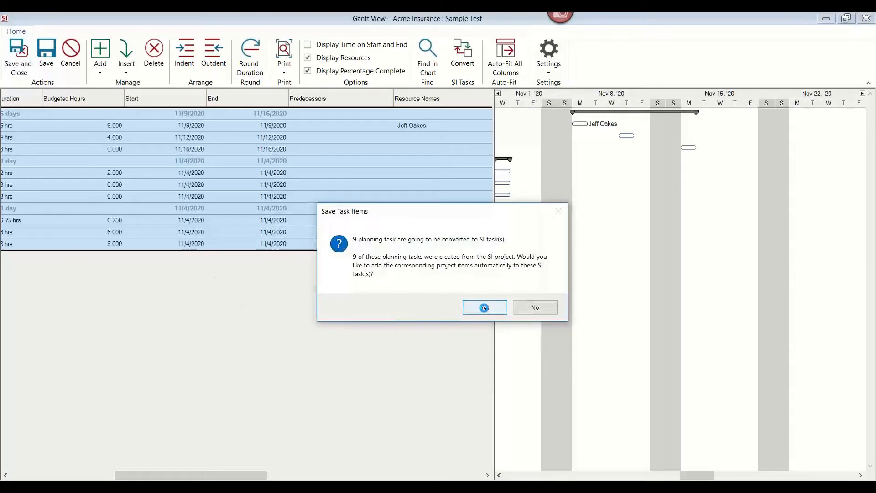
click(484, 307)
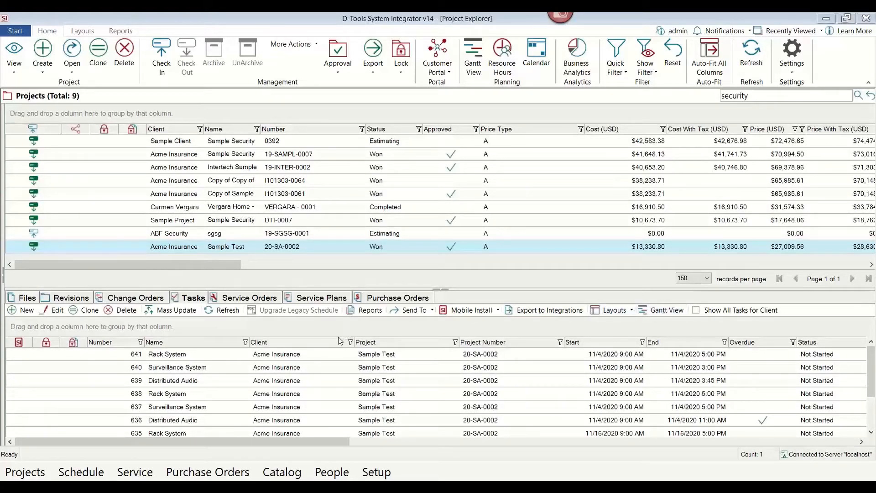
Check the new project tasks and view the technician's calendar and task list in Mobile Install.
scroll(297, 393, down, 1)
click(280, 419)
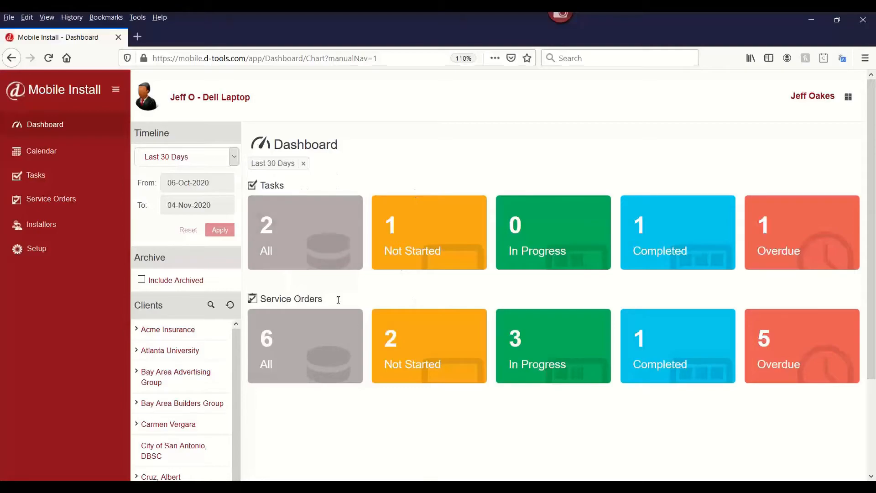
click(52, 153)
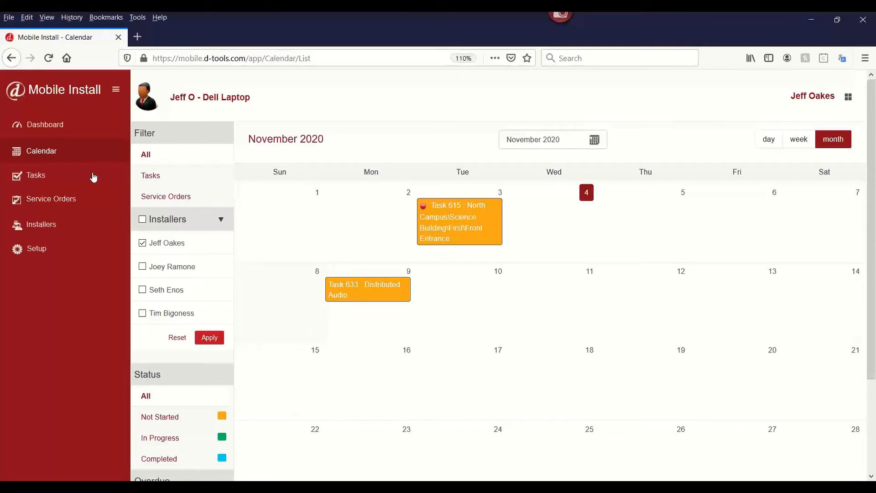
click(70, 178)
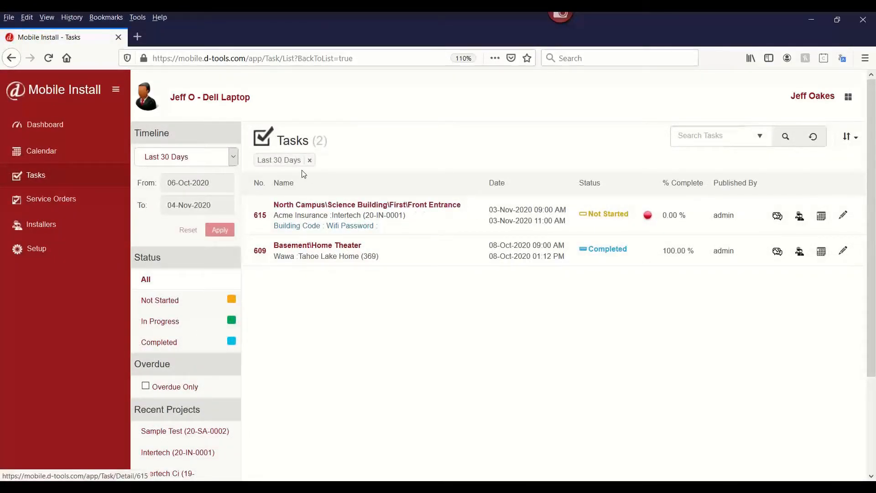
Open task 615 North Campus Front Entrance and start work on it, setting its status to In Progress.
click(438, 204)
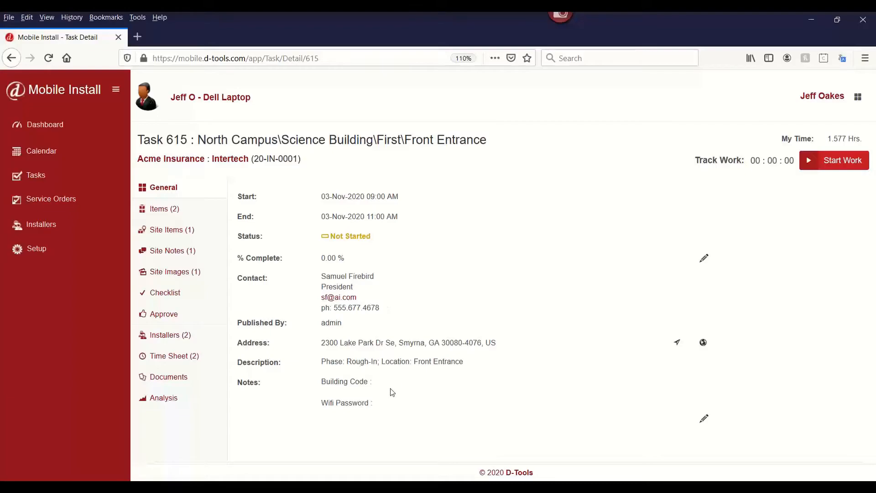
click(845, 159)
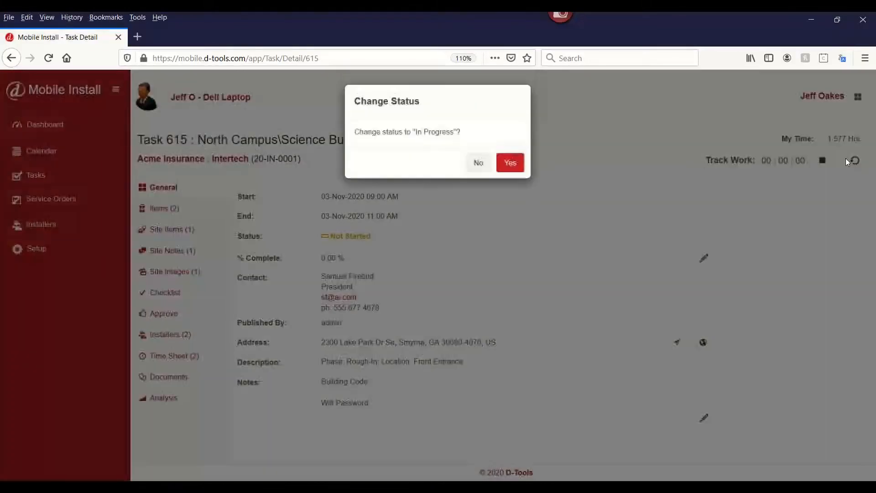
click(510, 168)
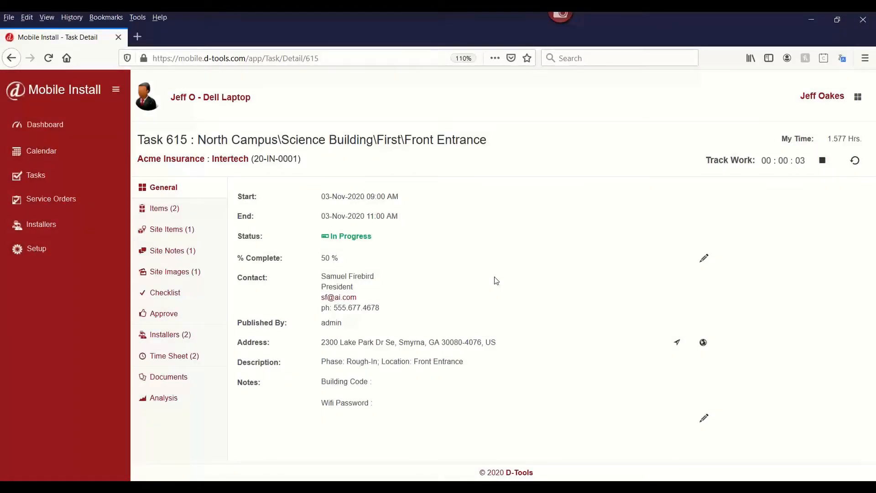
Mark both CAT6 PURPLE items of task 615 as installed.
click(164, 210)
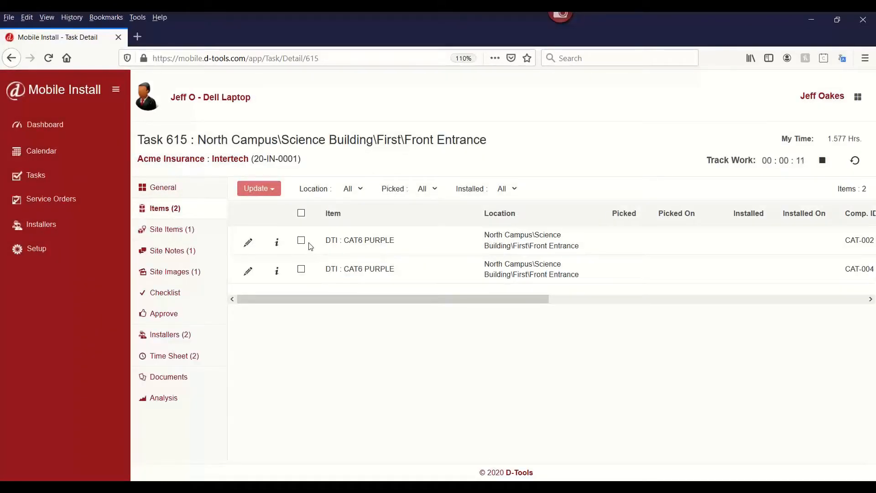
click(301, 213)
click(269, 191)
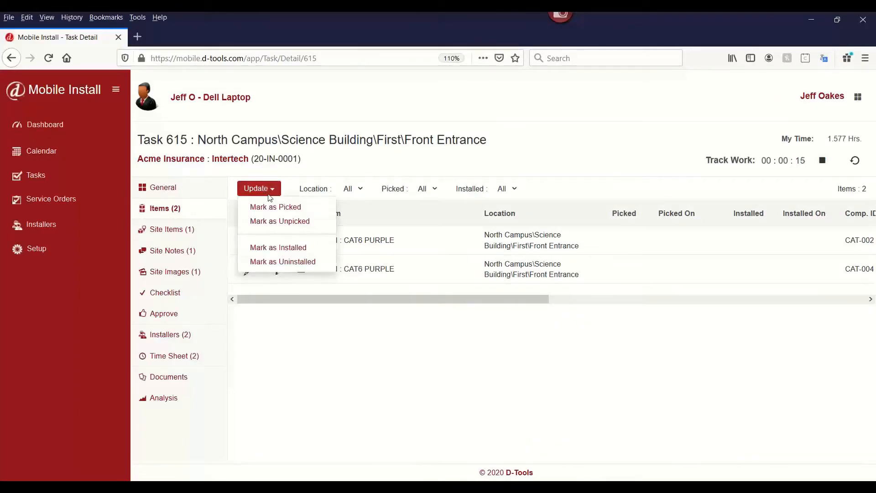
click(267, 247)
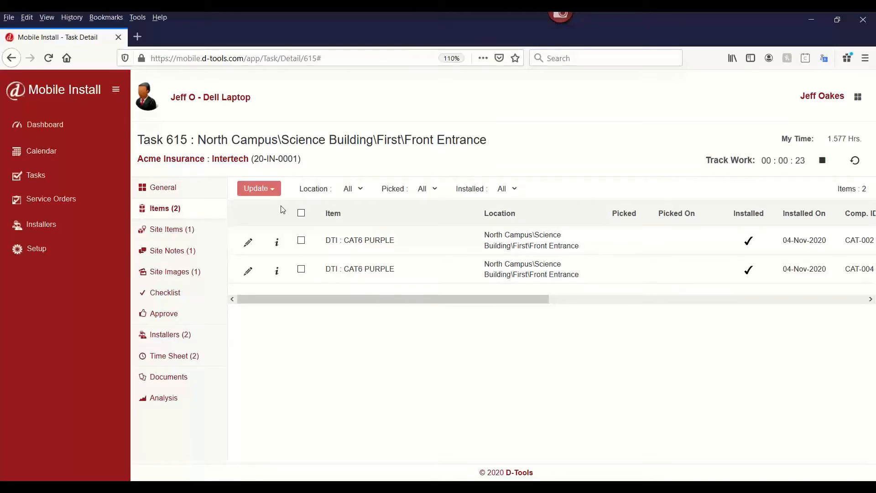
Review the first CAT6 PURPLE item's install details and save the form.
click(247, 242)
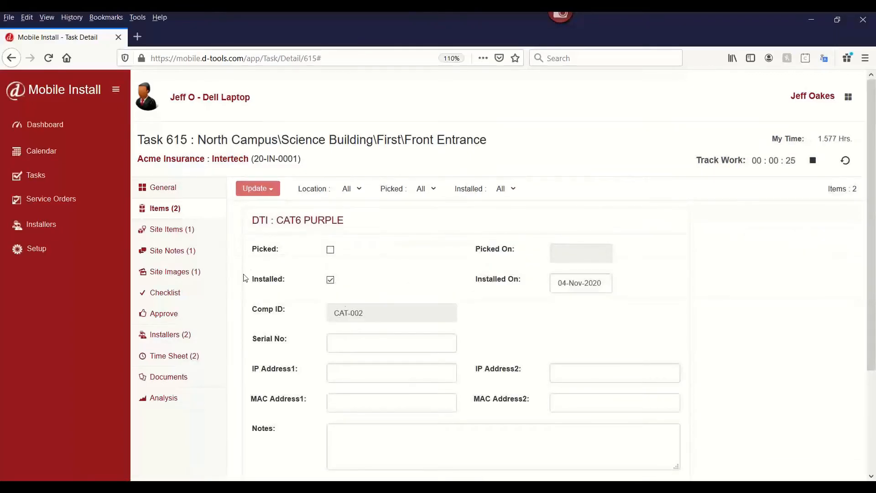
scroll(358, 314, down, 3)
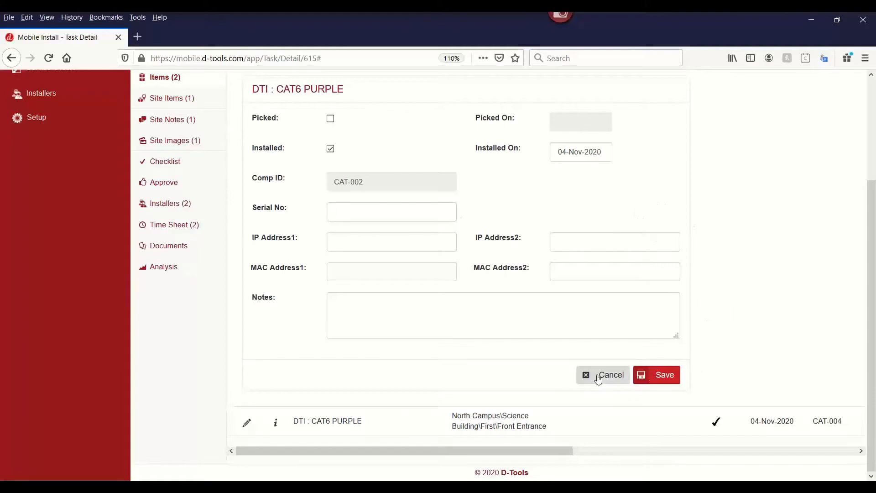
click(656, 377)
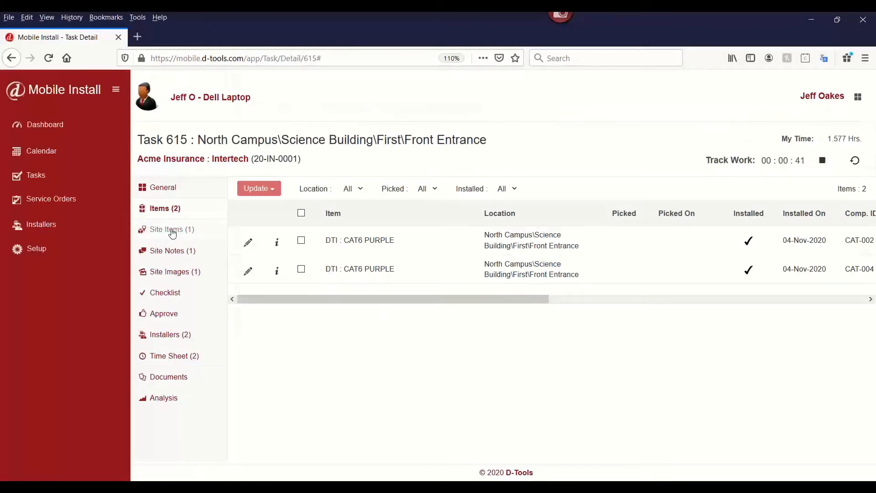
View task 615's site items and open task 633 Distributed Audio from the calendar.
click(172, 231)
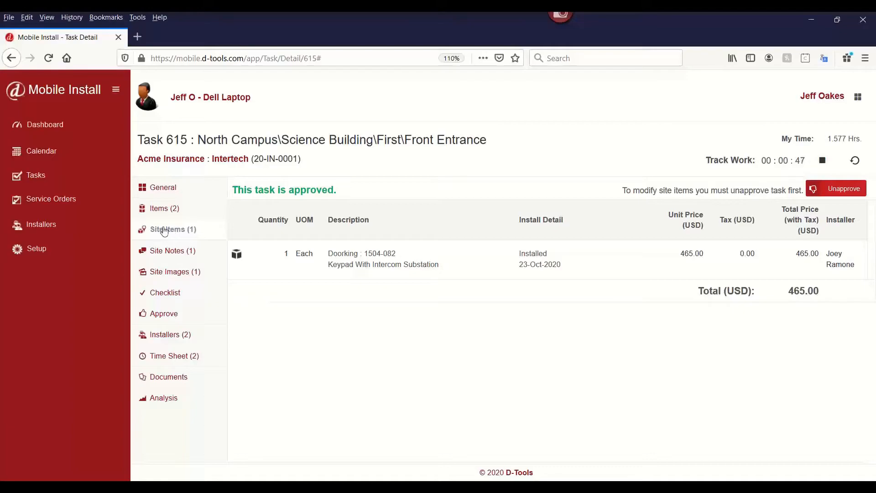
click(46, 159)
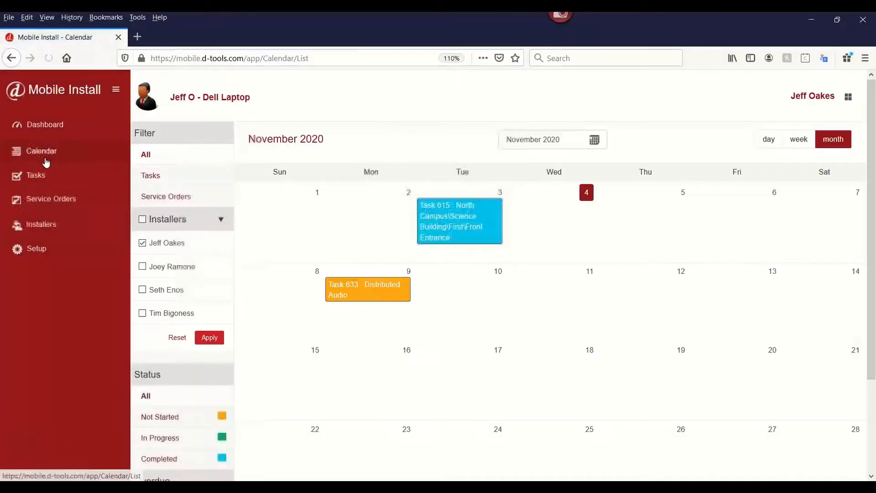
click(352, 290)
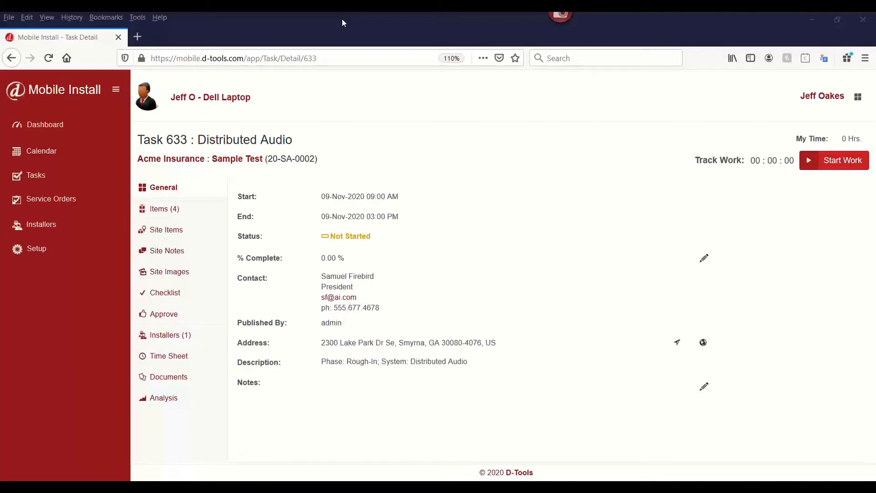
Compare the task schedule in D-Tools with the full Mobile Install task list.
key(alt+Tab)
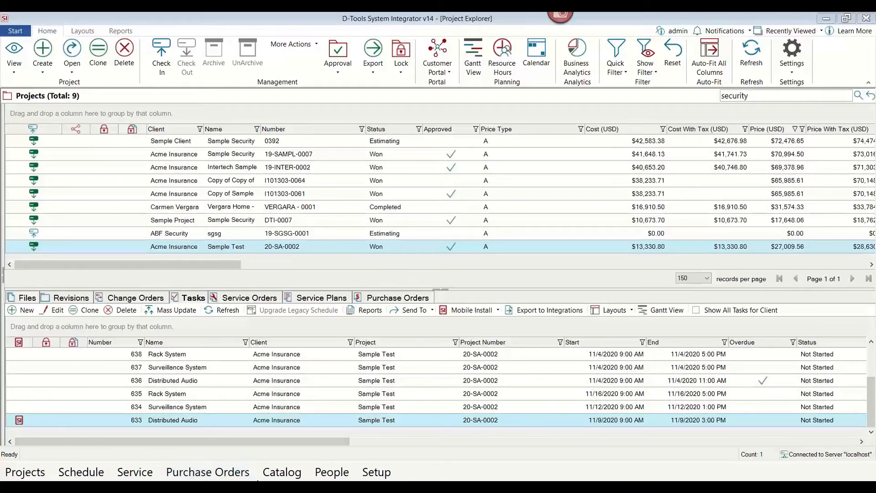
click(265, 475)
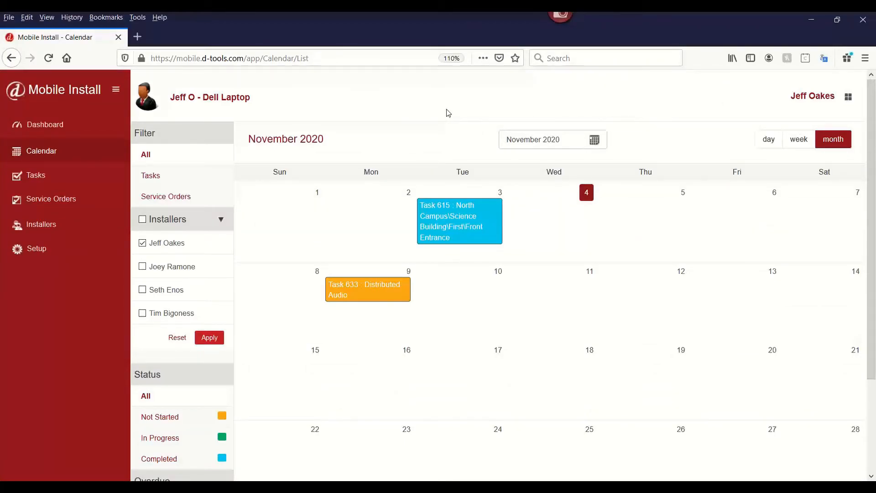
click(58, 178)
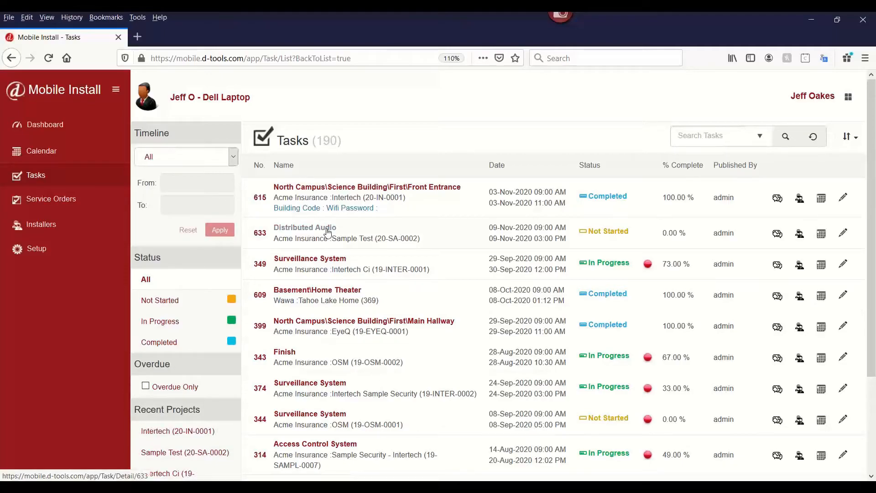
click(79, 155)
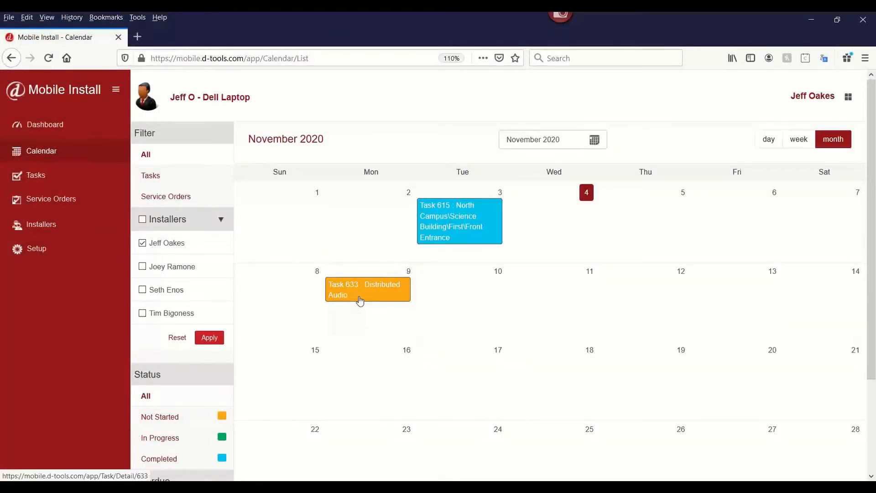
Open task 633 Distributed Audio and start work on it, setting its status to In Progress.
click(360, 299)
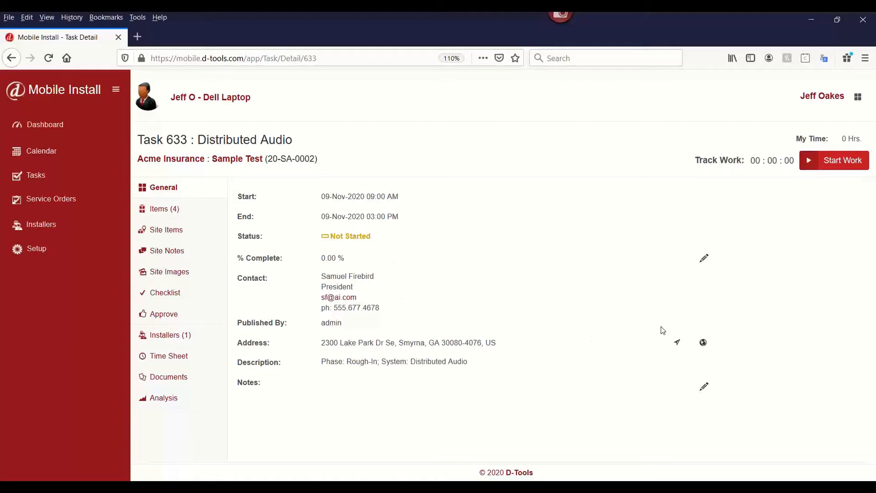
click(851, 167)
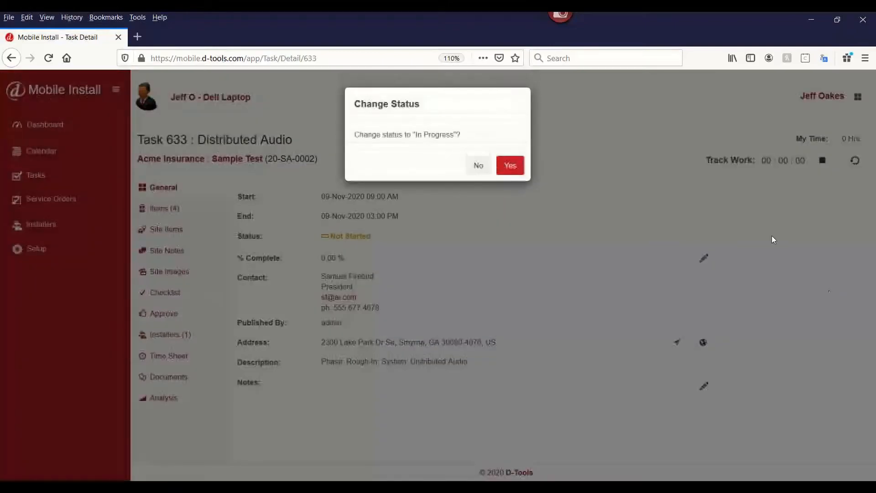
click(508, 165)
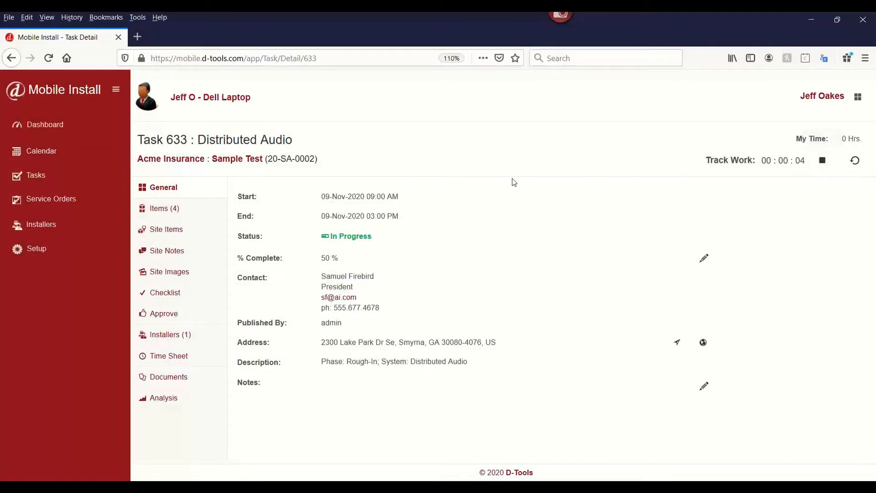
Mark the Front Entrance and Main Hallway Liberty Cable items of task 633 as installed.
click(162, 209)
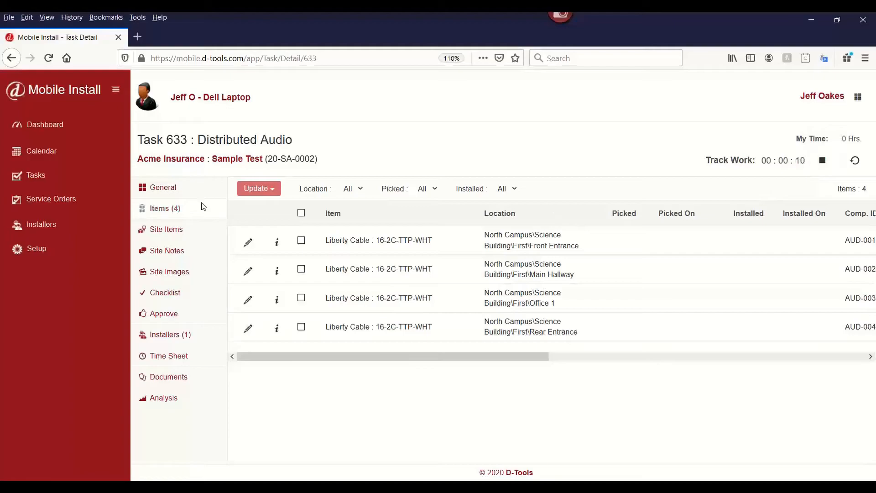
click(301, 241)
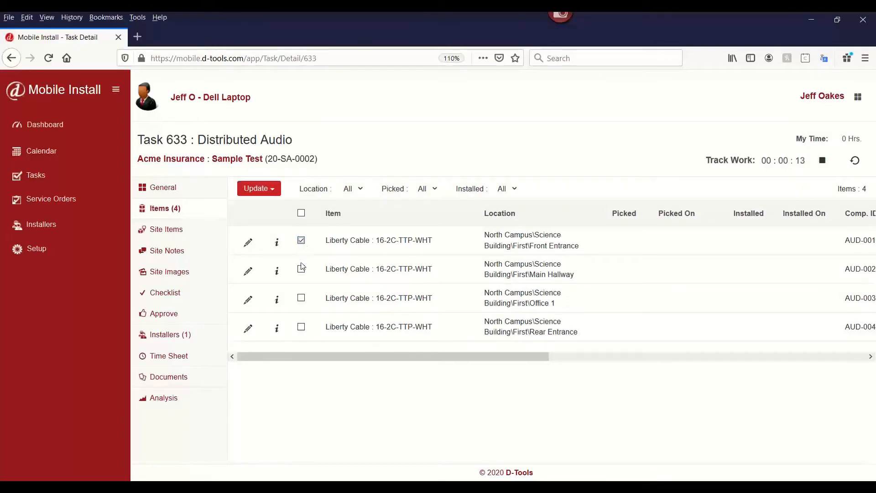
click(272, 189)
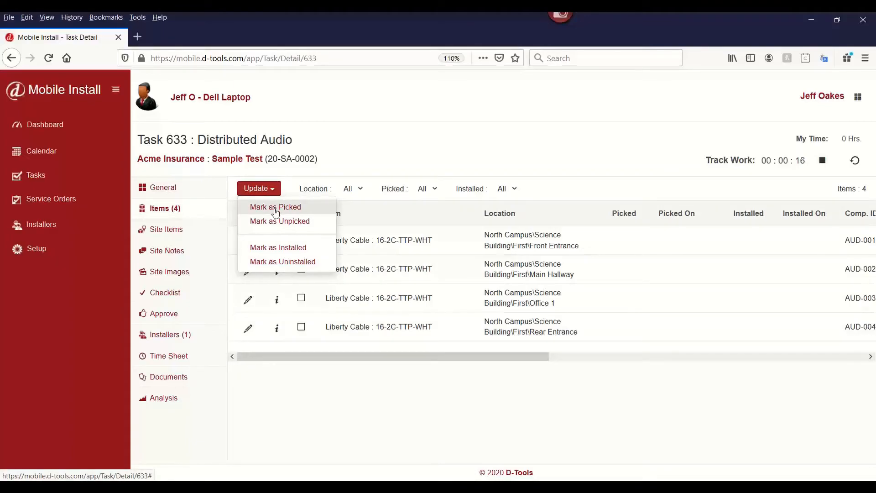
click(277, 247)
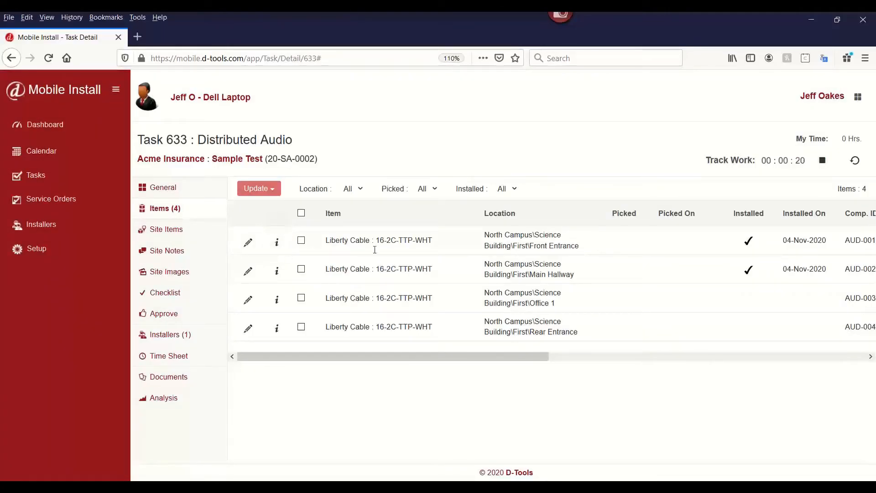
Review the Main Hallway Liberty Cable item's install details and save the form.
click(248, 273)
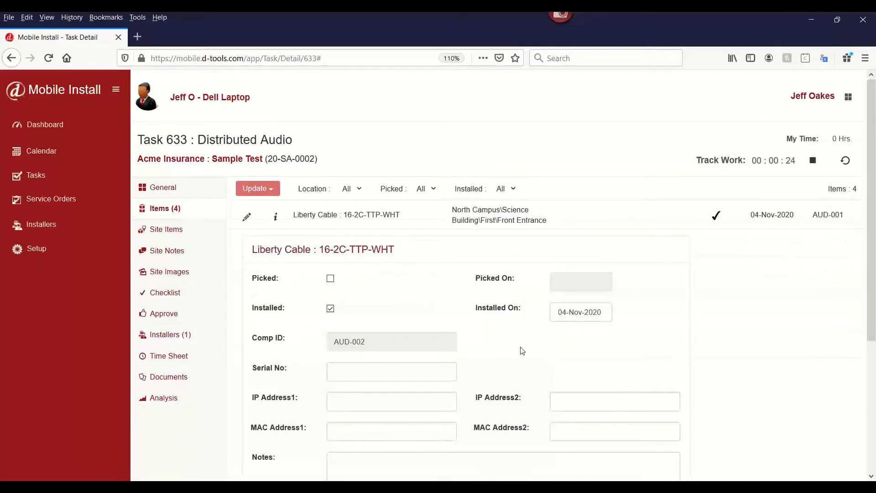
scroll(501, 352, down, 3)
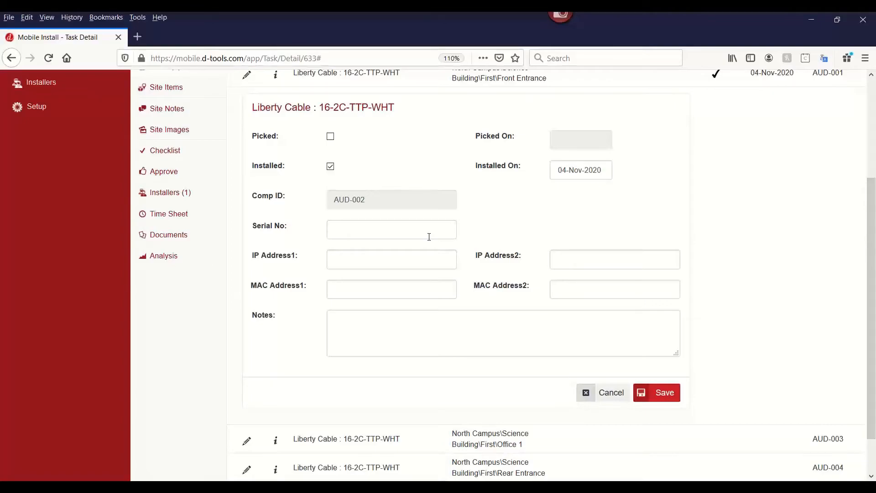
scroll(446, 243, up, 3)
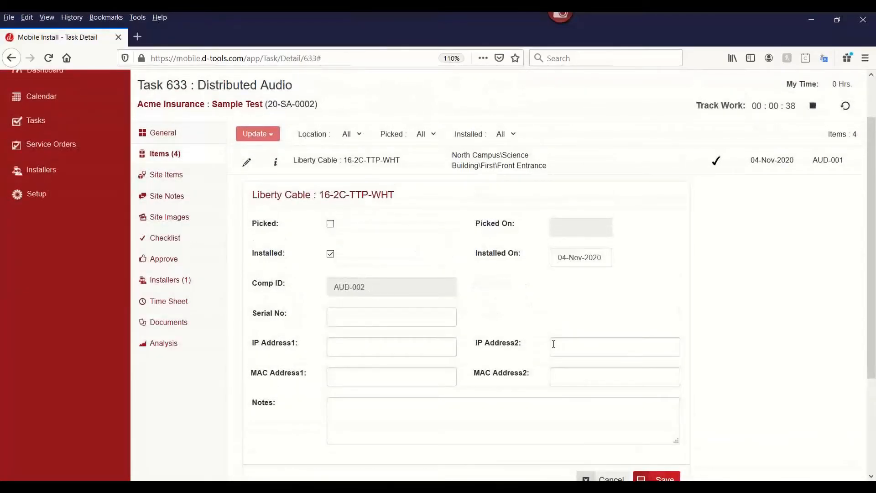
scroll(593, 379, down, 1)
click(656, 458)
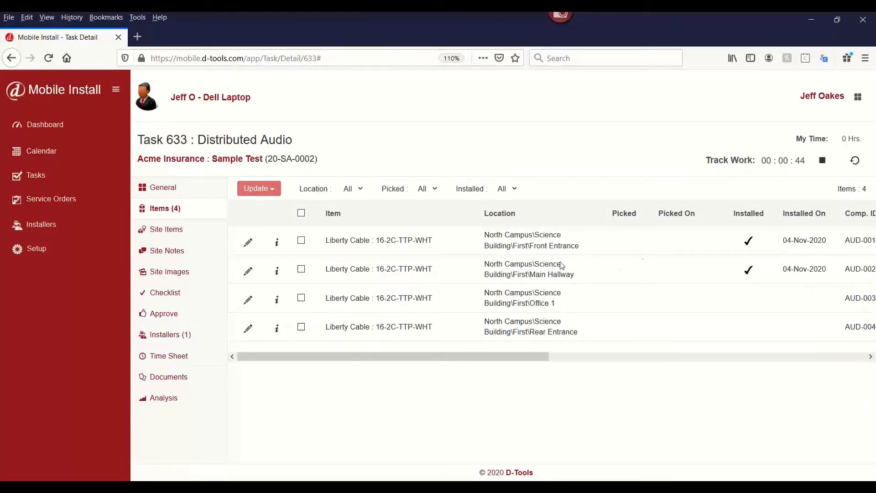
Add the Crestron C2N-DBF12W keypad from the SI catalog as an installed site item on task 633.
click(192, 236)
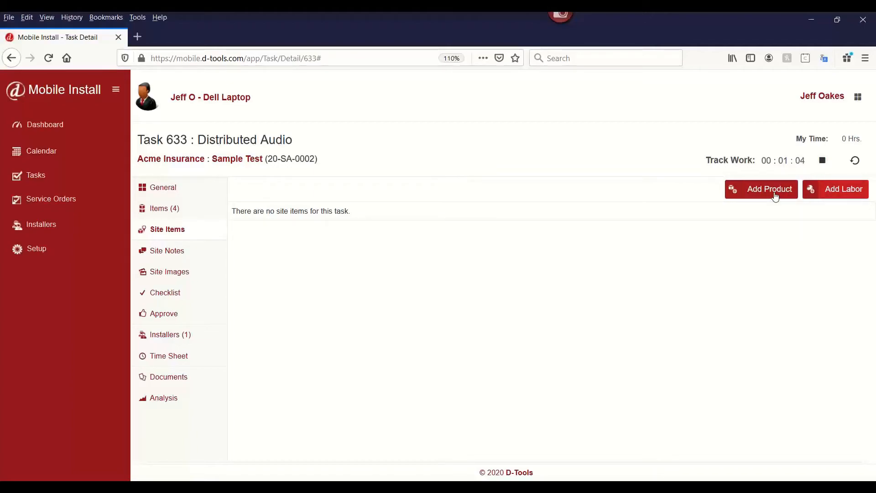
click(775, 196)
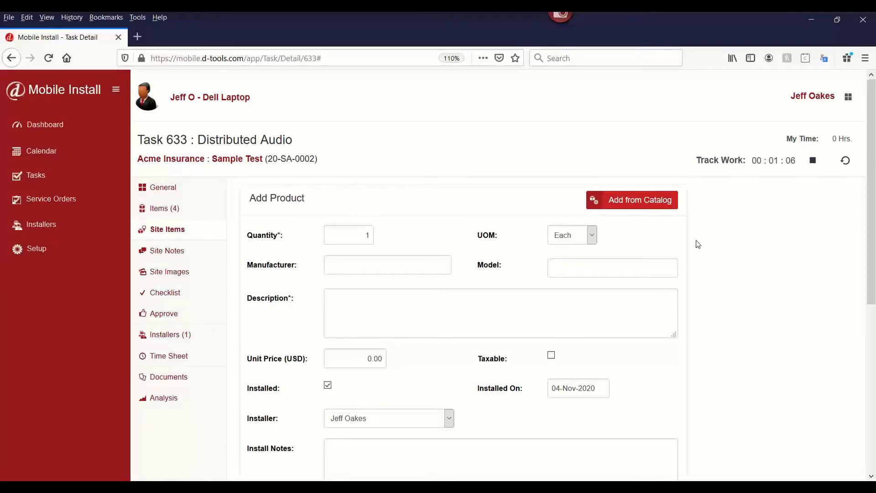
scroll(457, 241, down, 2)
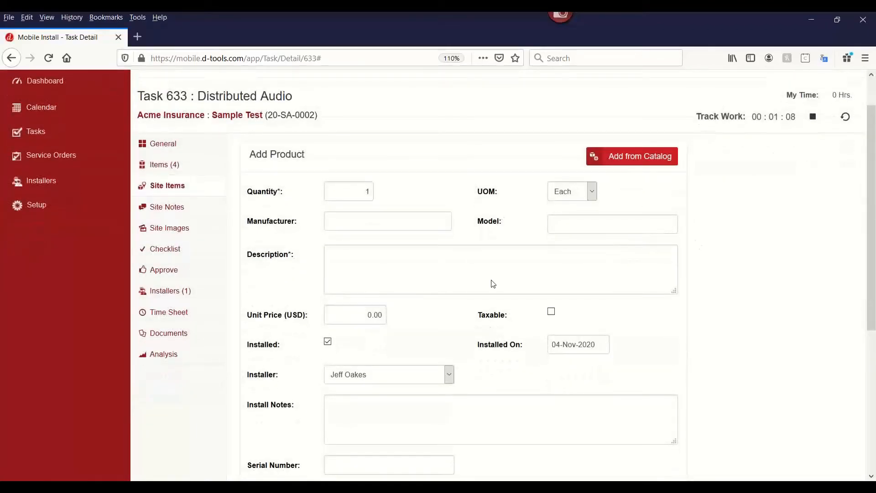
click(640, 161)
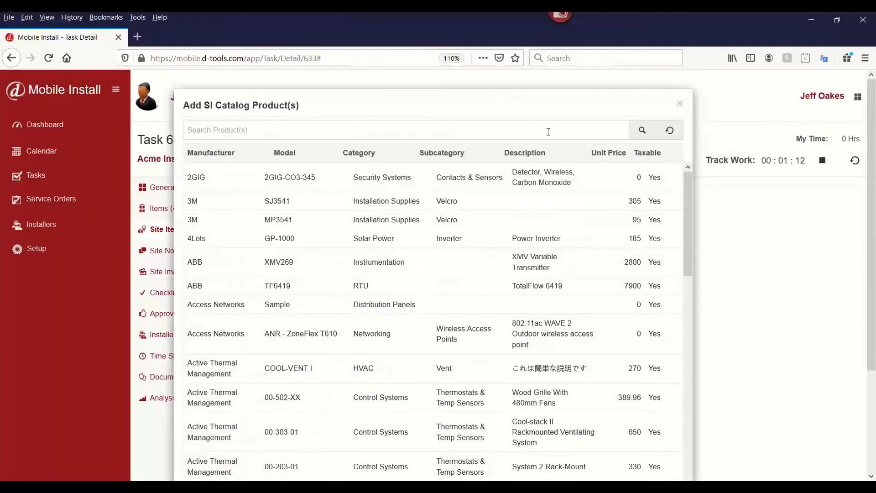
text(key)
key(BackSpace)
key(BackSpace)
text(pad)
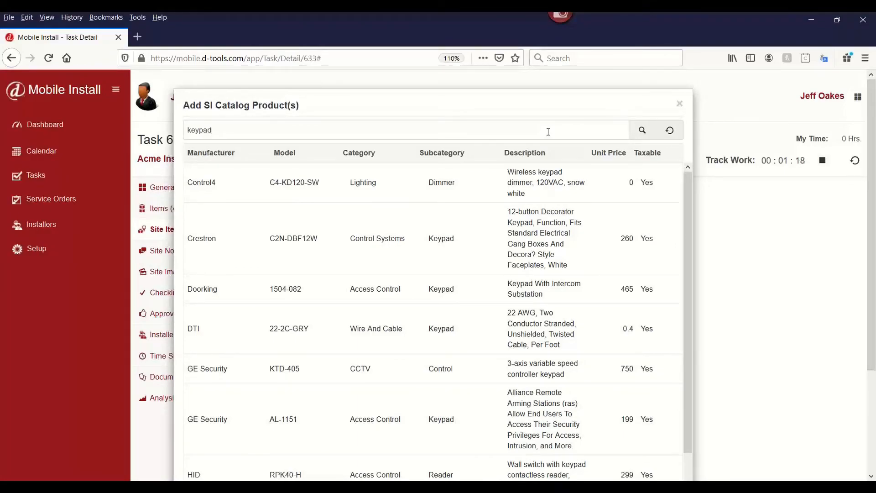
click(303, 238)
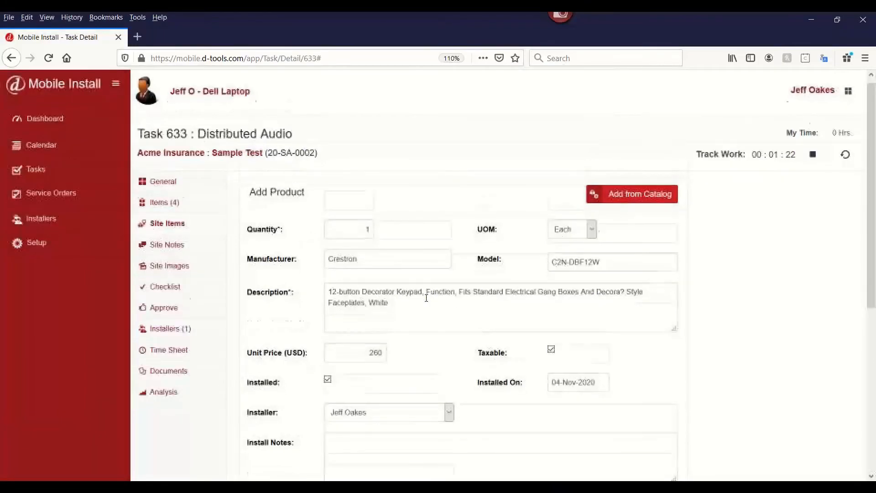
scroll(426, 297, down, 5)
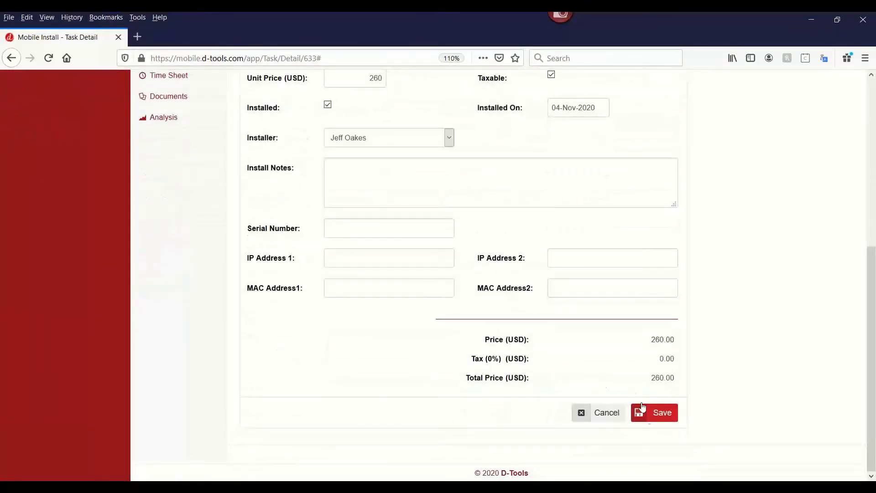
click(642, 406)
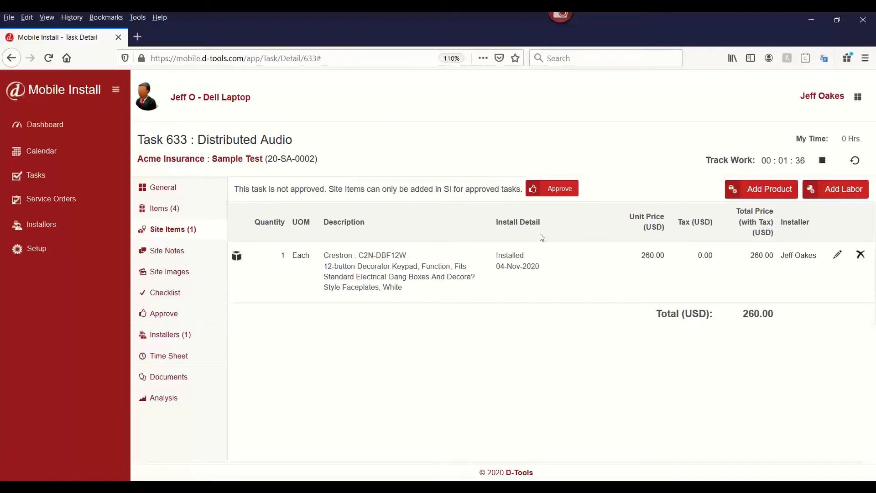
Sign the task approval, agree that the task is completed to satisfaction, and approve it.
click(553, 192)
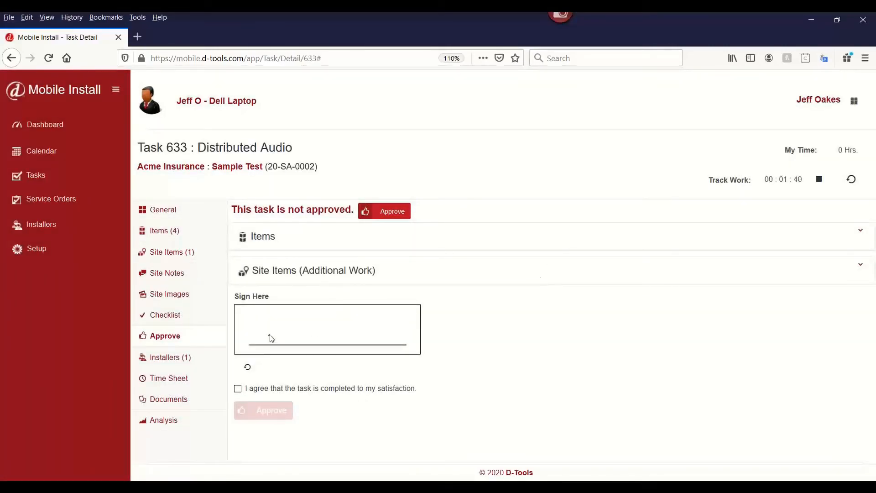
mouse_move(269, 336)
mouse_down()
mouse_move(307, 327)
mouse_move(407, 339)
mouse_up()
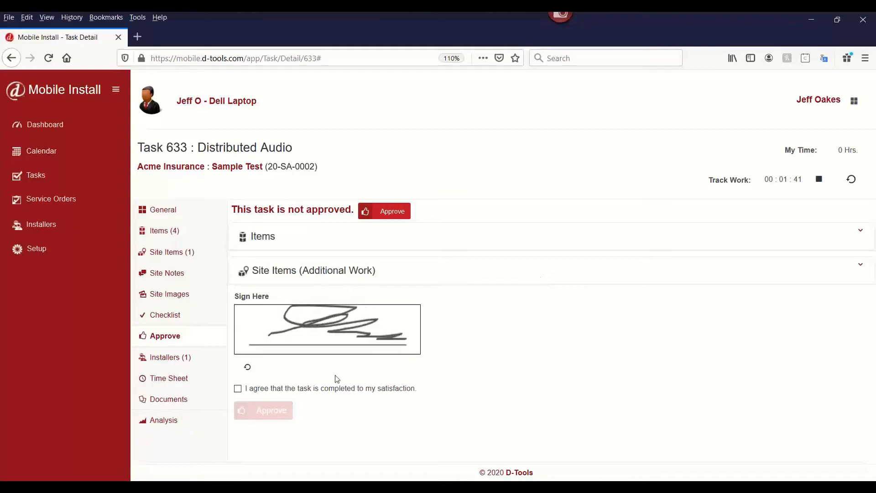
click(238, 388)
click(258, 411)
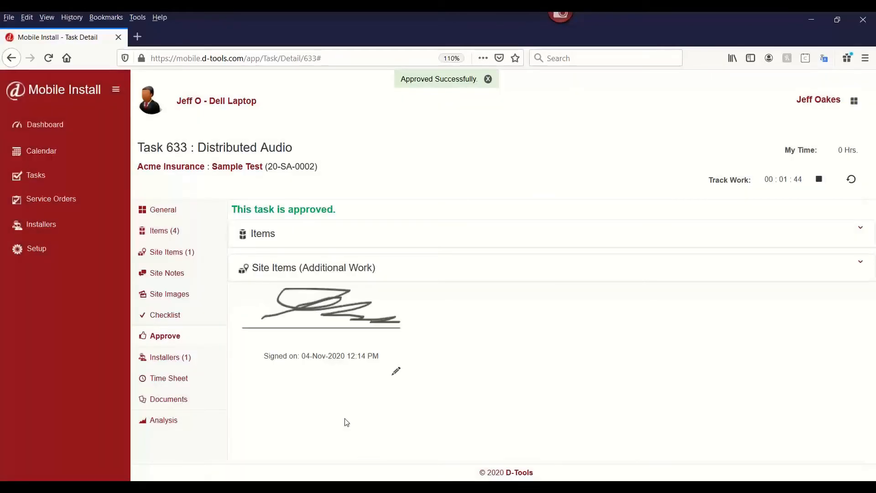
Add the site note "SCAsc" to task 633.
click(187, 282)
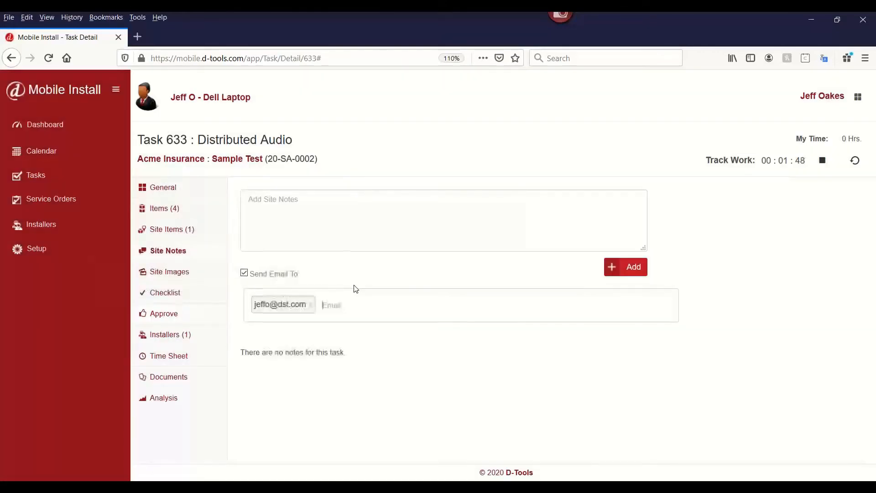
click(343, 221)
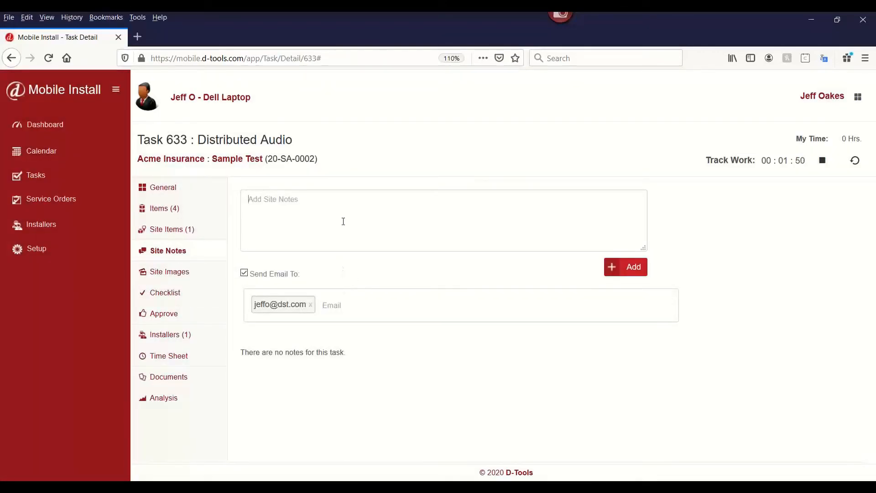
text(SCAsc)
click(638, 268)
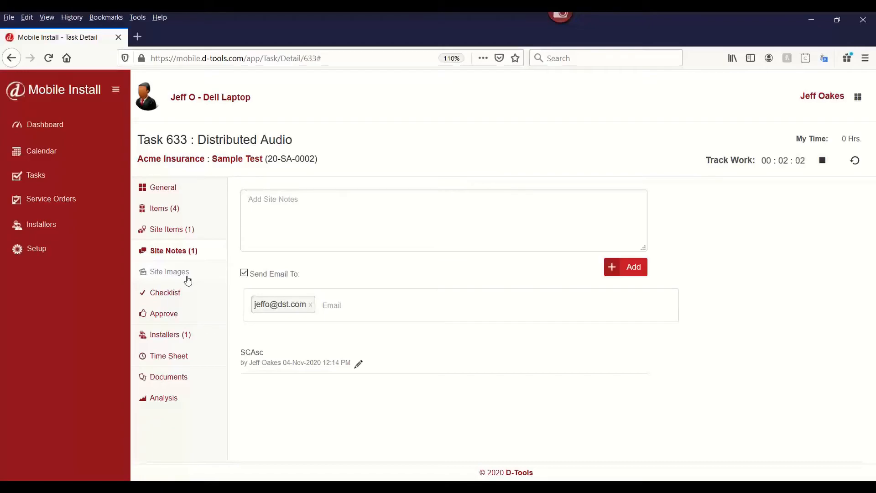
Complete checklist items AP-100 through AP-103 and set AP-104 Audio Routes to On Hold in the Audio Commissioning Checklist.
click(185, 298)
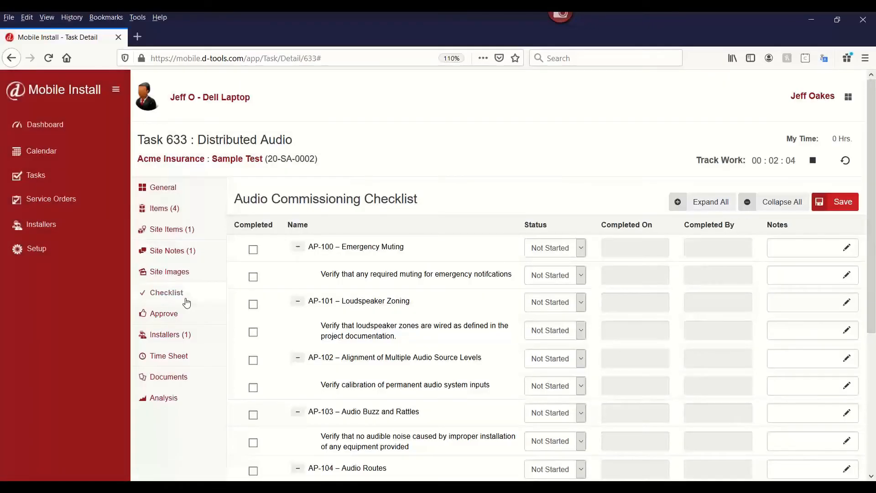
scroll(544, 152, down, 3)
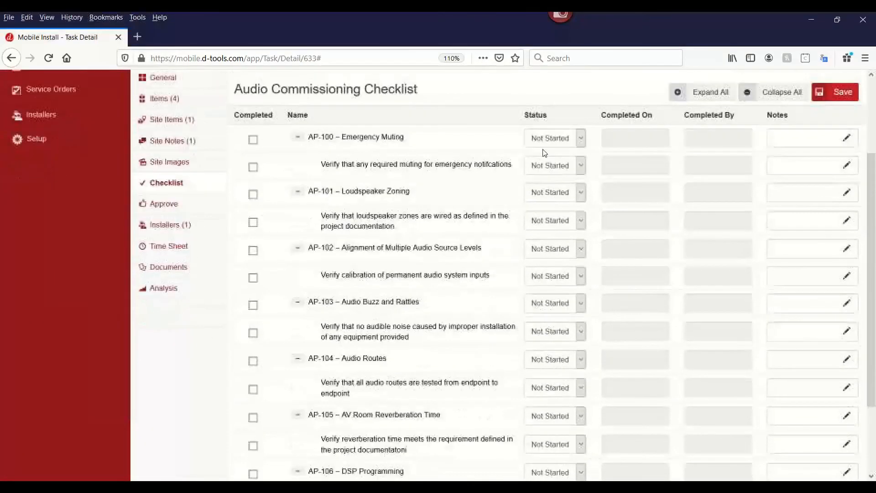
scroll(544, 153, down, 1)
scroll(543, 153, up, 1)
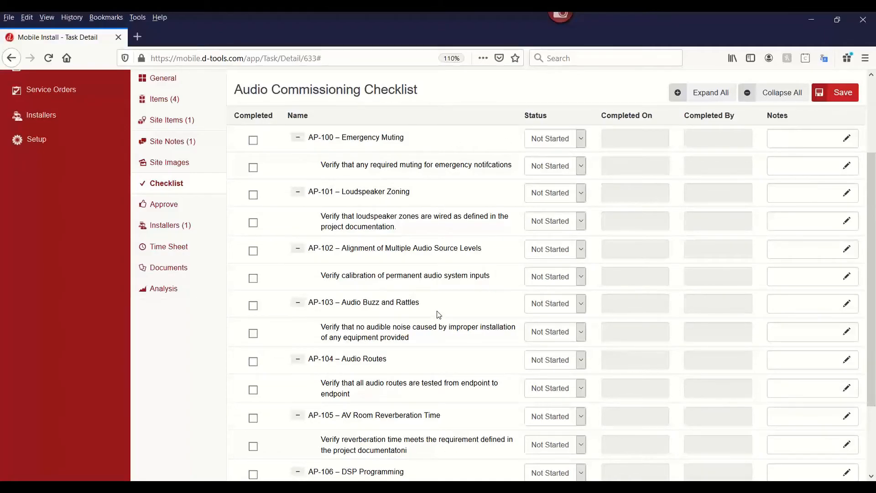
click(253, 140)
click(253, 195)
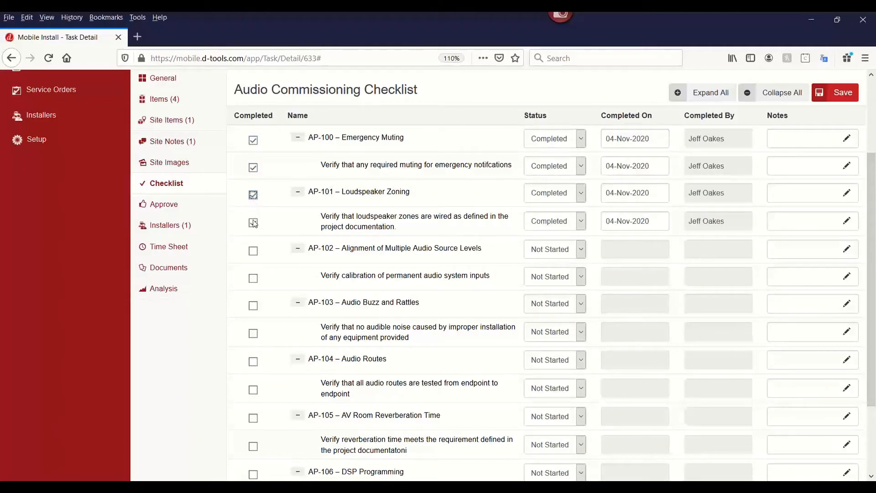
click(253, 251)
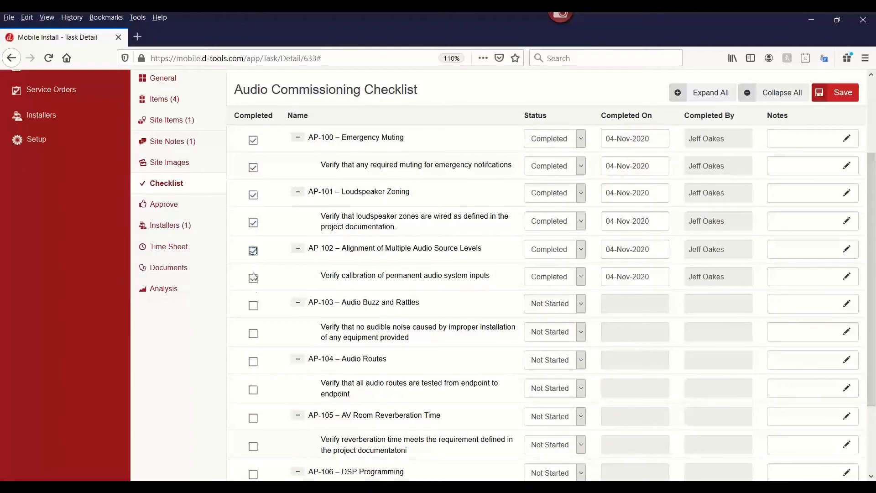
click(253, 305)
click(582, 358)
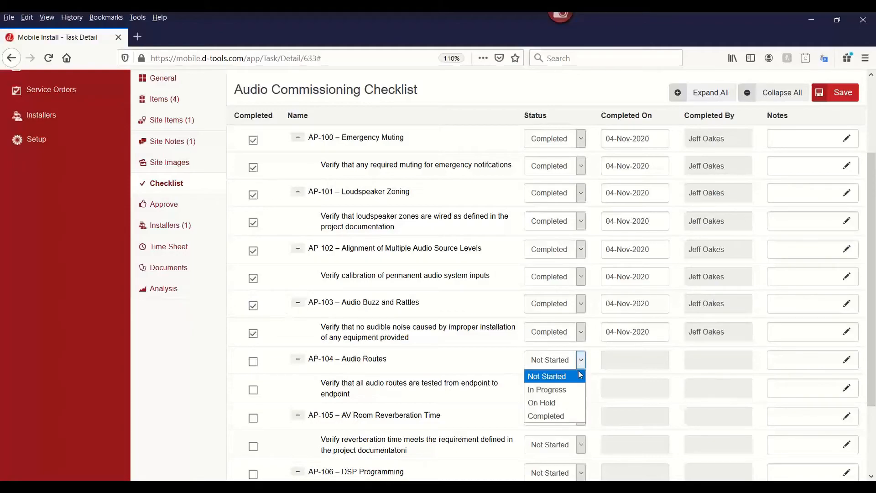
click(577, 406)
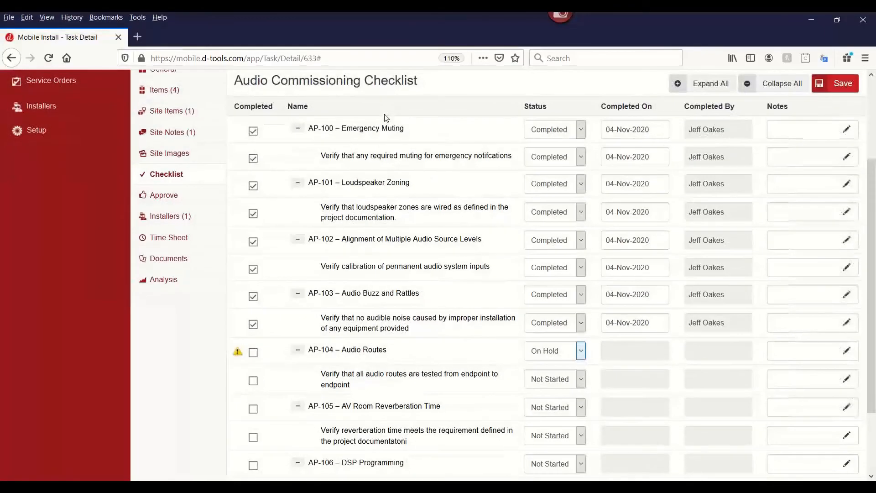
Stop the work timer running on task 633.
scroll(386, 119, up, 2)
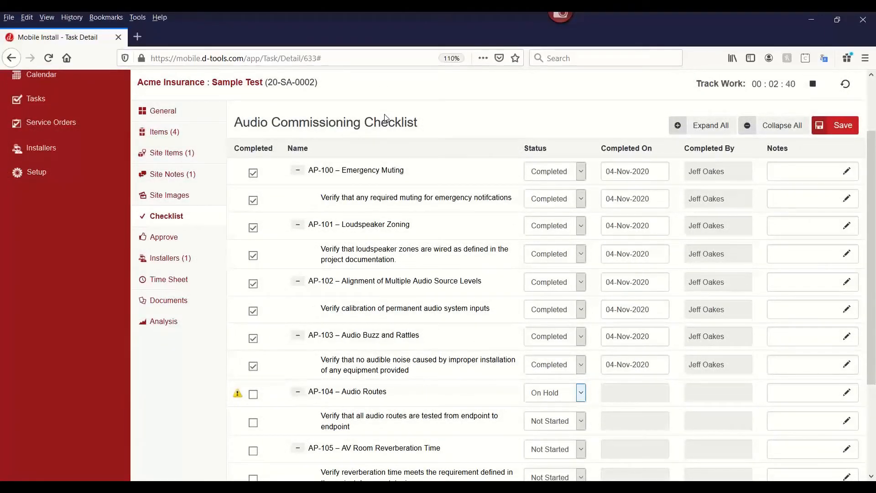
click(813, 84)
click(624, 257)
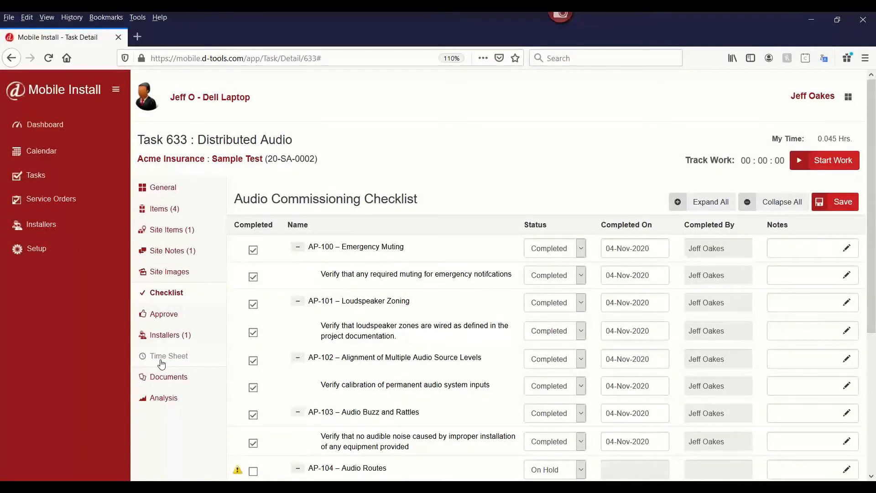
Add a 2.5-hour billable time entry to the task's time sheet.
click(160, 358)
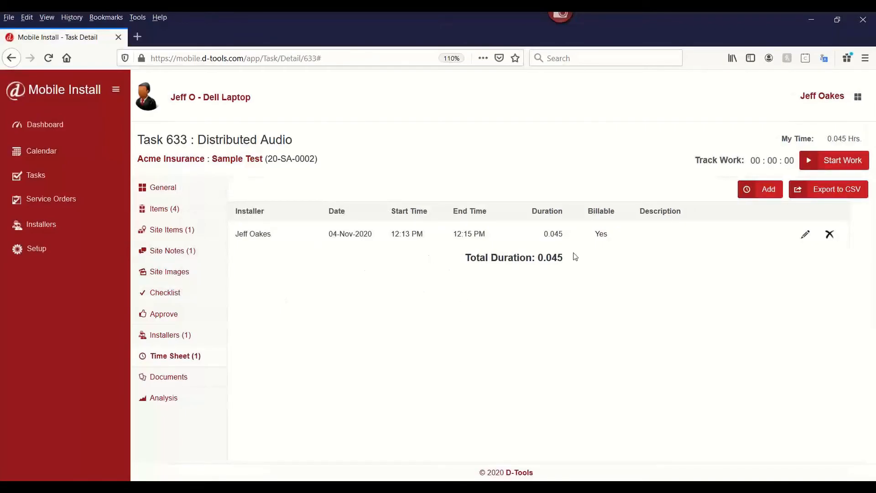
click(770, 191)
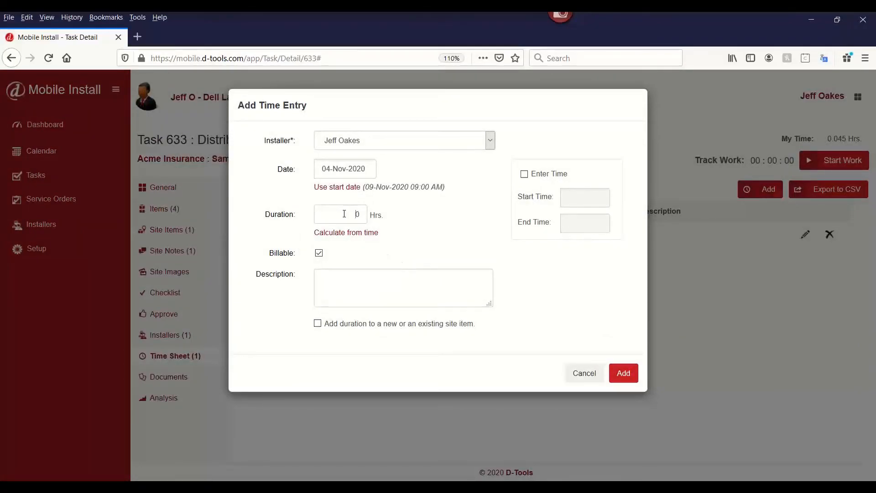
text(2.5)
click(623, 383)
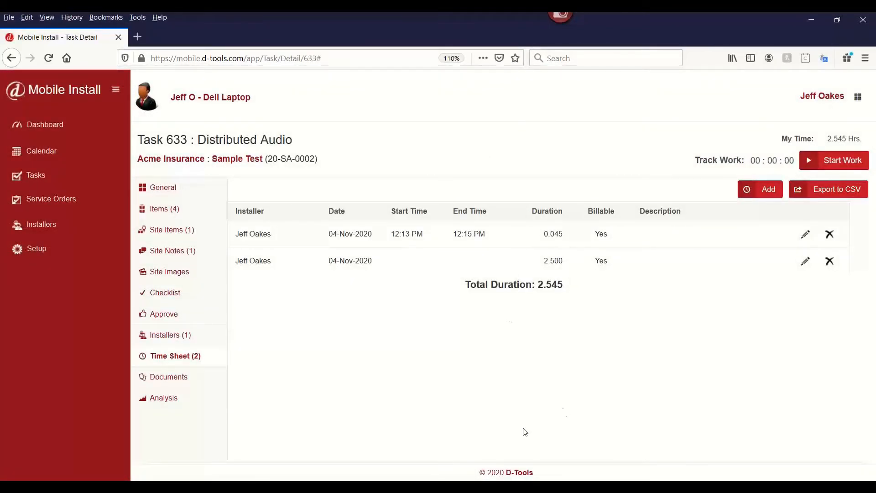
Switch to D-Tools SI and open Resource Hours filtered to the Acme Insurance Sample Test project.
mouse_move(466, 484)
click(423, 431)
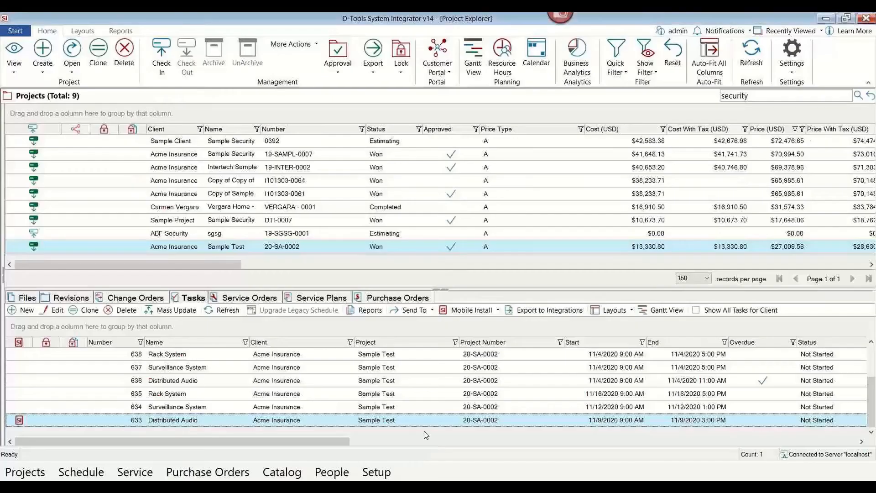
click(500, 67)
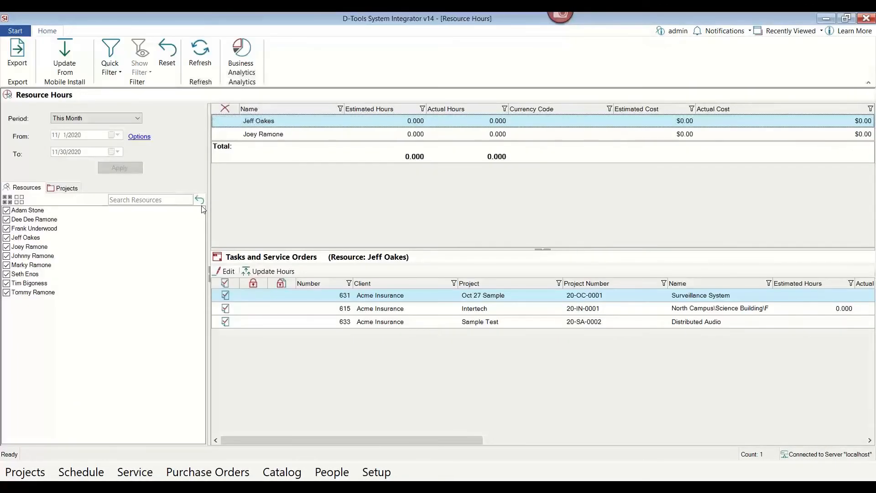
click(65, 188)
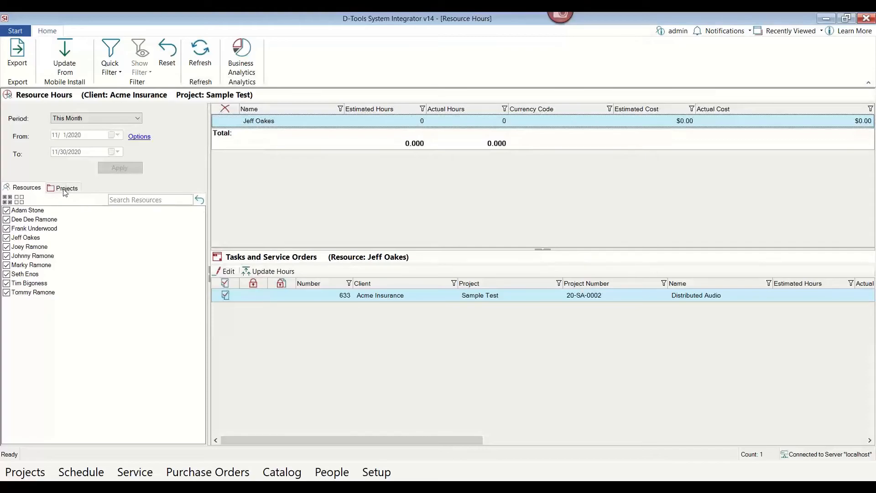
Show resource hours for all projects over the Last 12 Months period, then return to the resources list.
drag(200, 374, 199, 215)
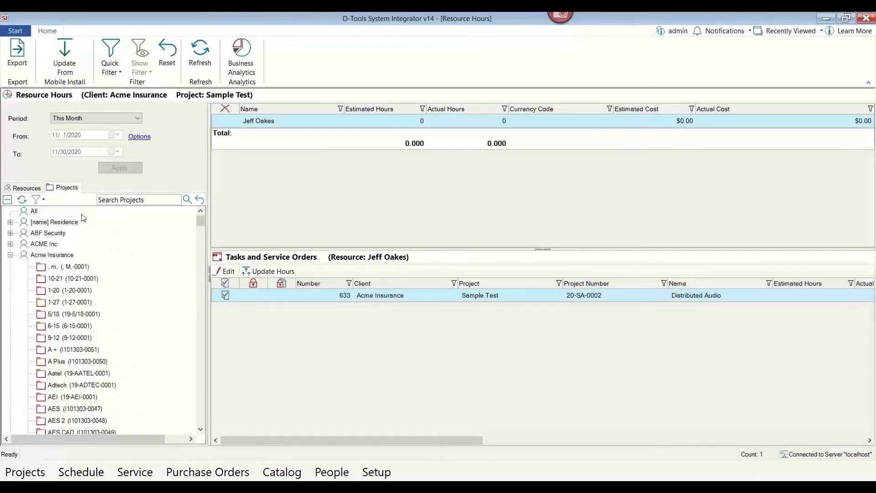
click(35, 212)
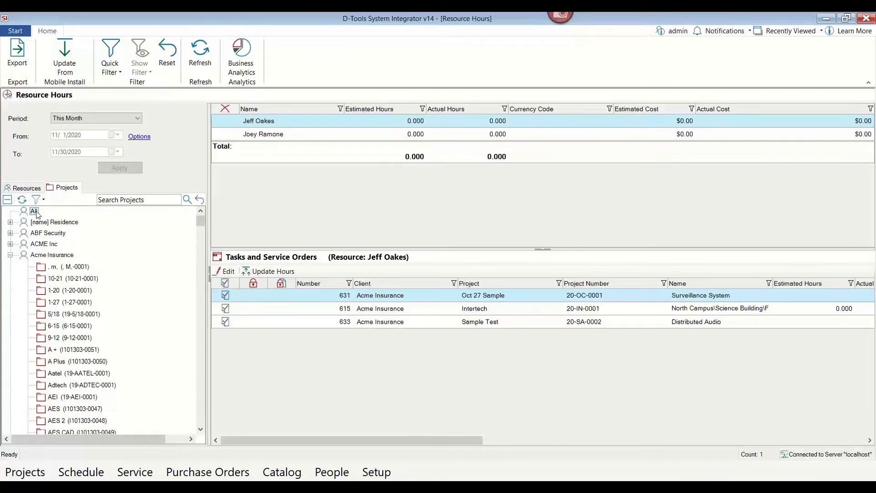
click(138, 118)
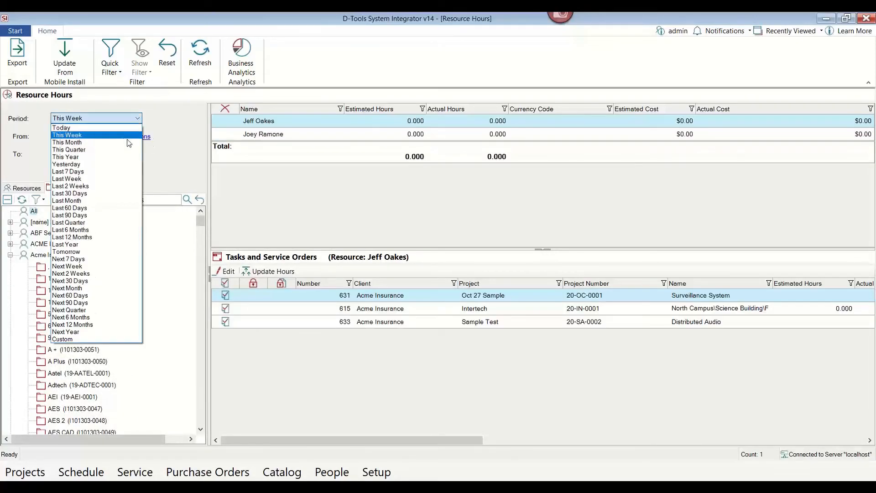
click(114, 237)
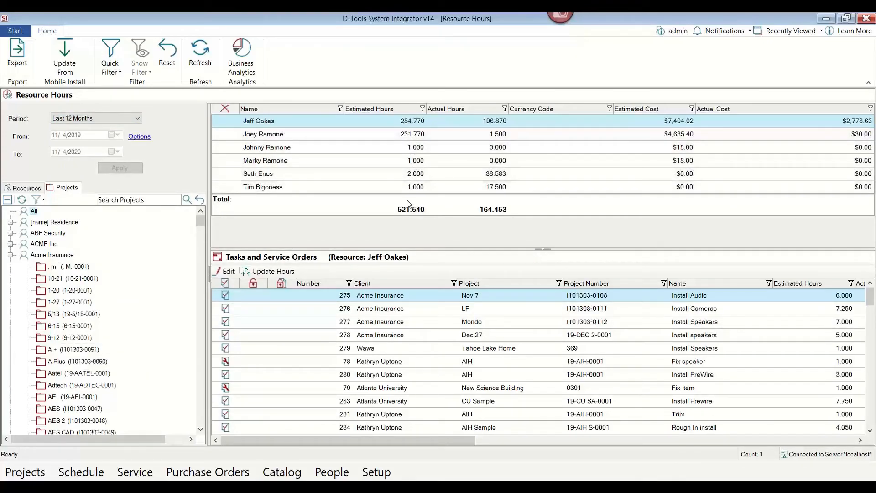
click(10, 255)
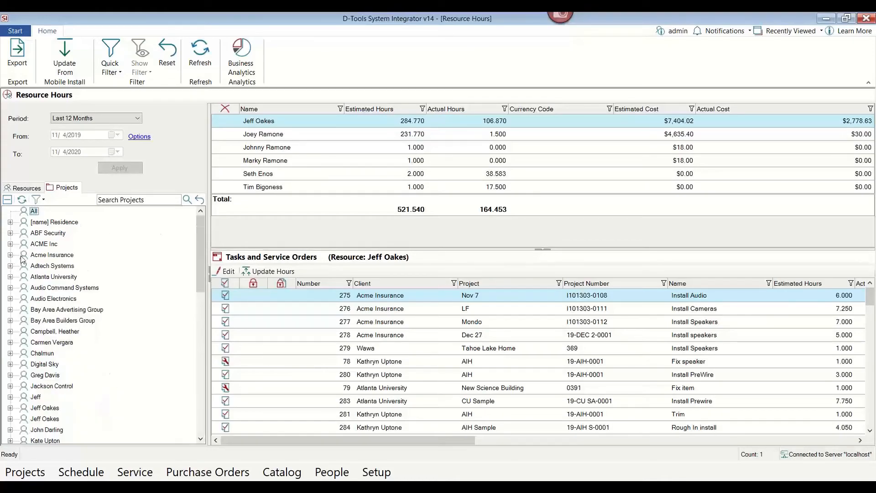
click(26, 189)
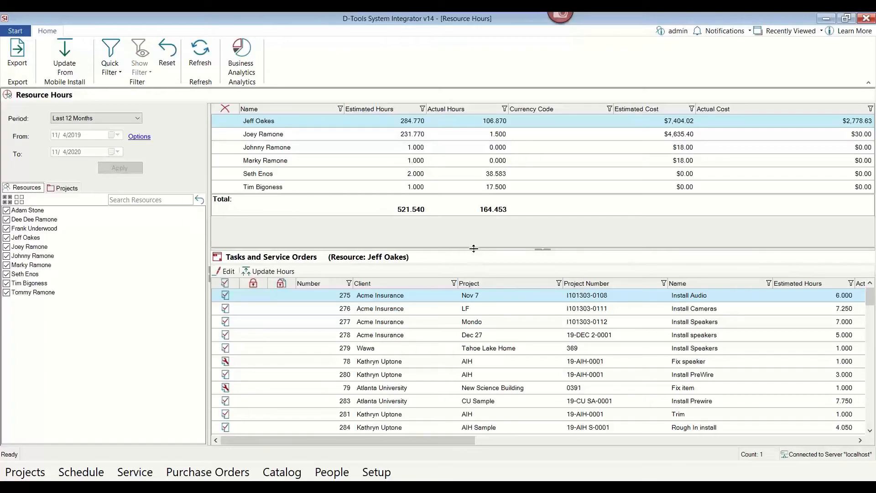
drag(475, 250, 459, 231)
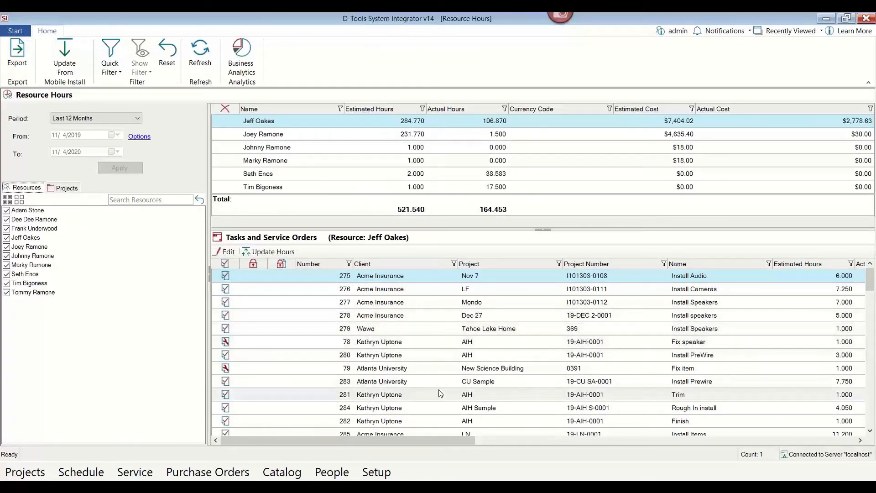
scroll(440, 393, down, 8)
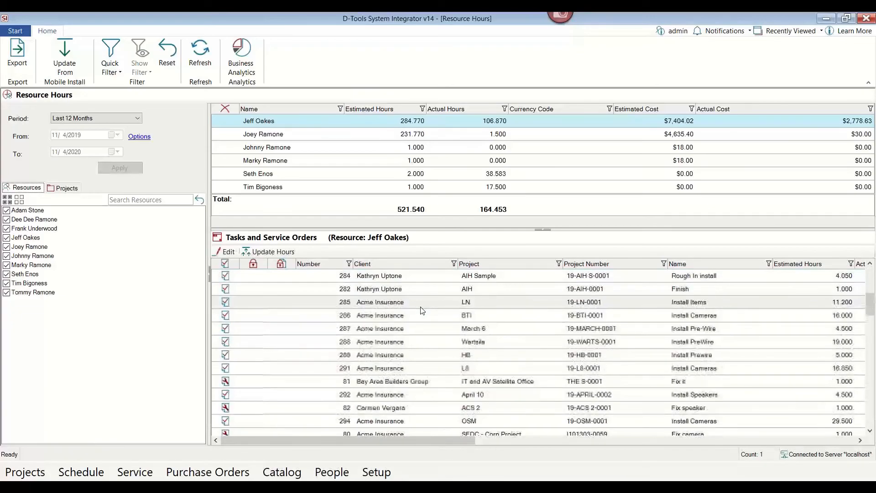
scroll(420, 311, up, 8)
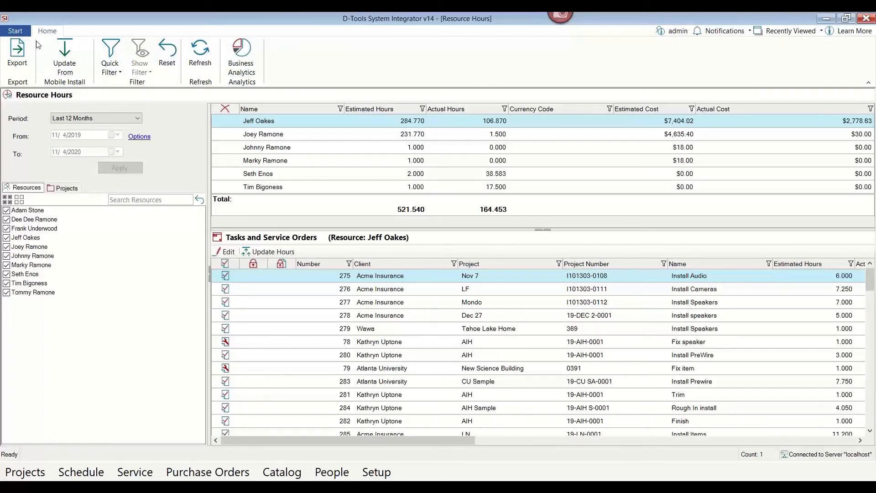
Open Manage Service Plans and open the PMA service plan for Acme Insurance.
click(15, 30)
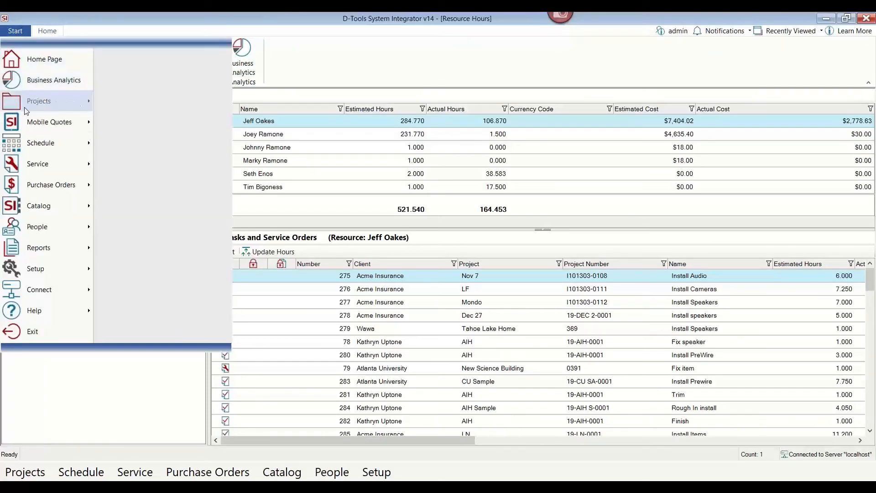
mouse_move(28, 164)
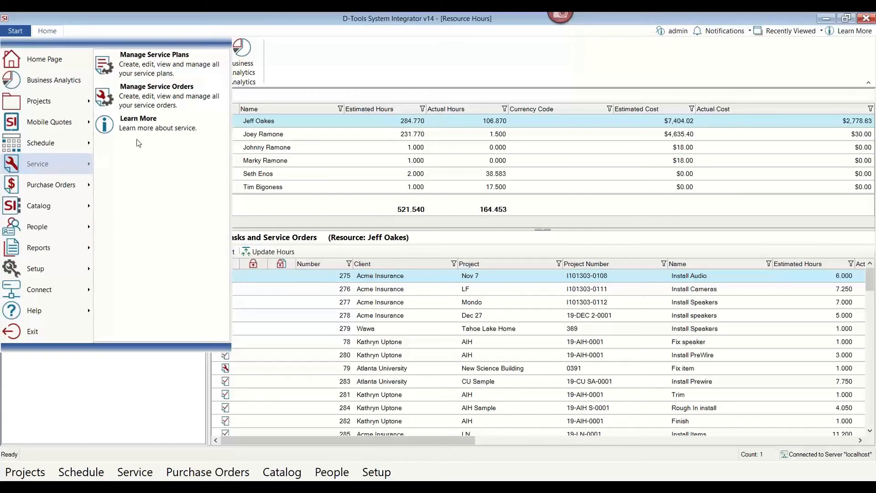
click(161, 74)
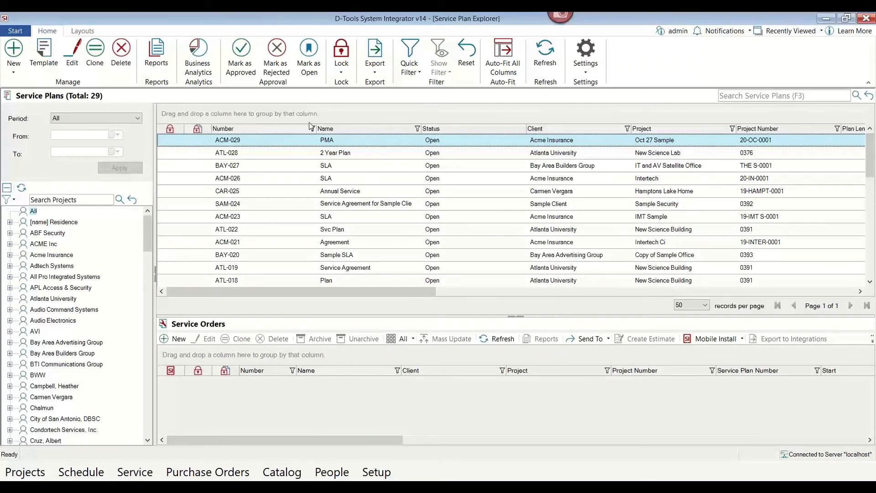
double_click(301, 145)
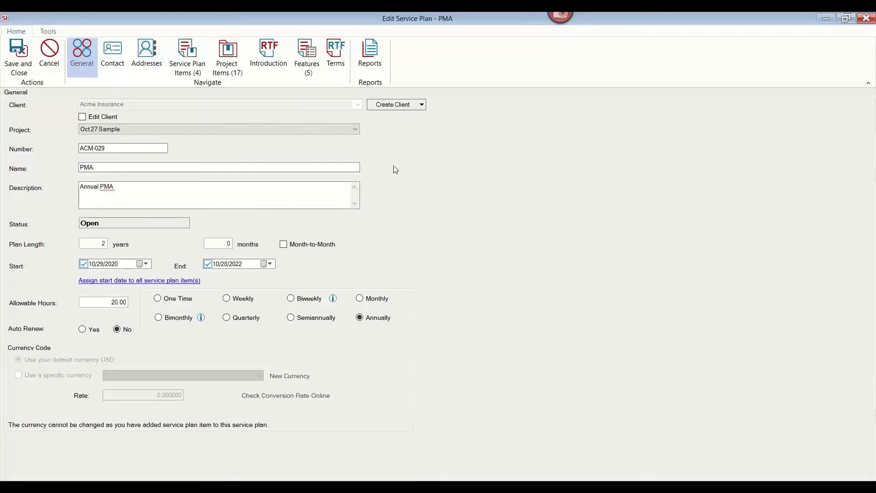
Open the Preventative Maintenance Wellness Checks plan item and toggle its price between Standard and Calculated.
click(182, 75)
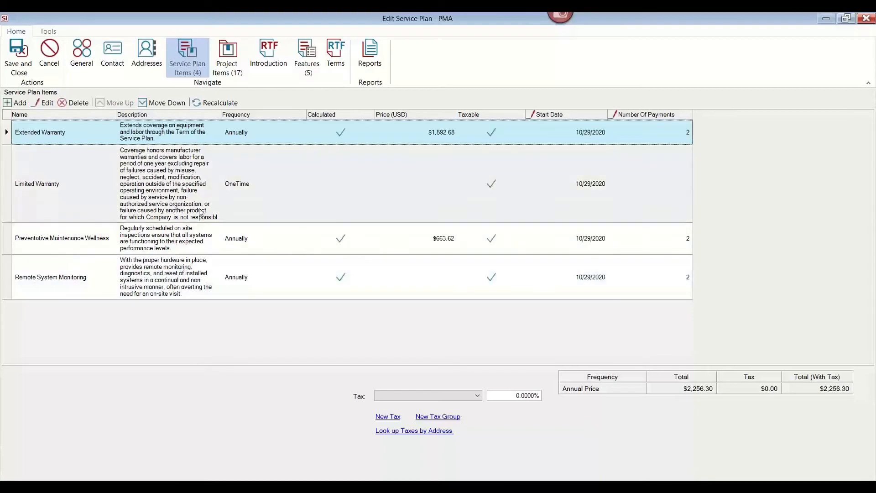
double_click(198, 245)
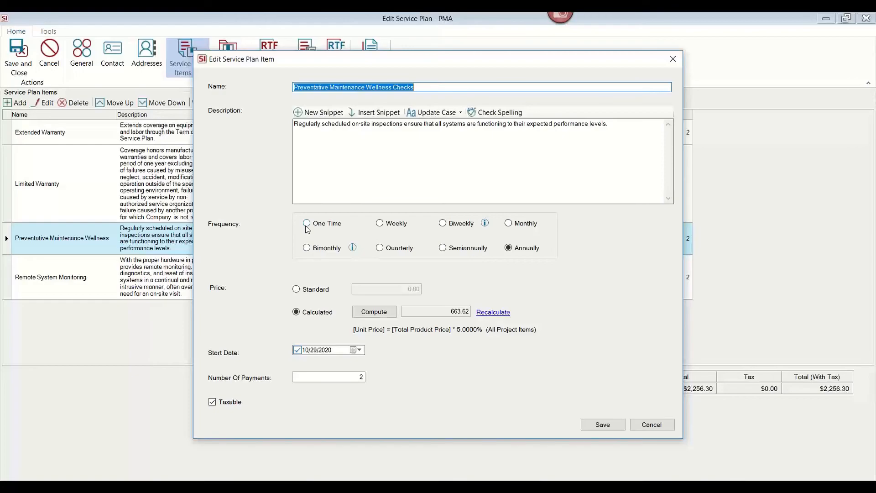
click(296, 288)
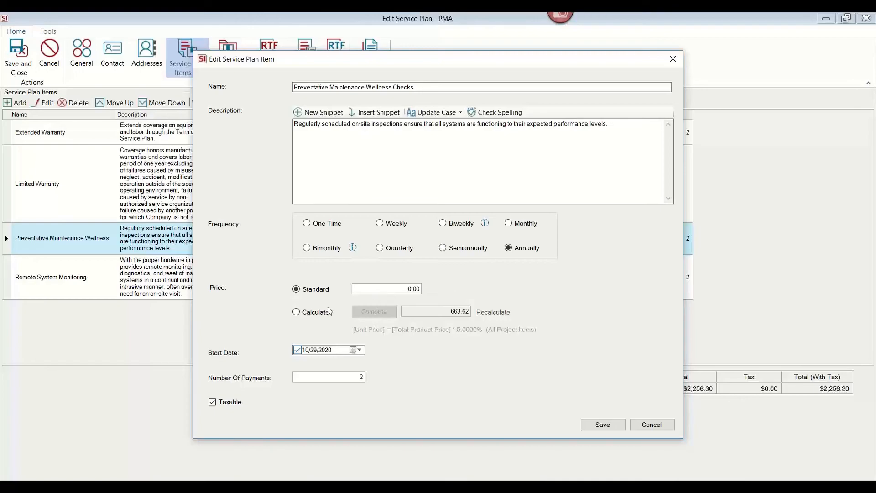
click(296, 312)
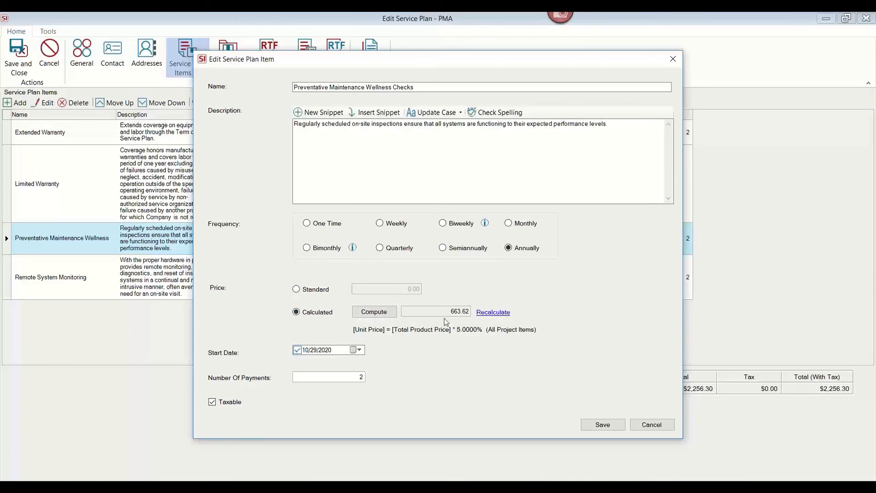
Review the item's Compute Price settings, keeping Product Price at 5% of all project items, and save the item.
click(387, 311)
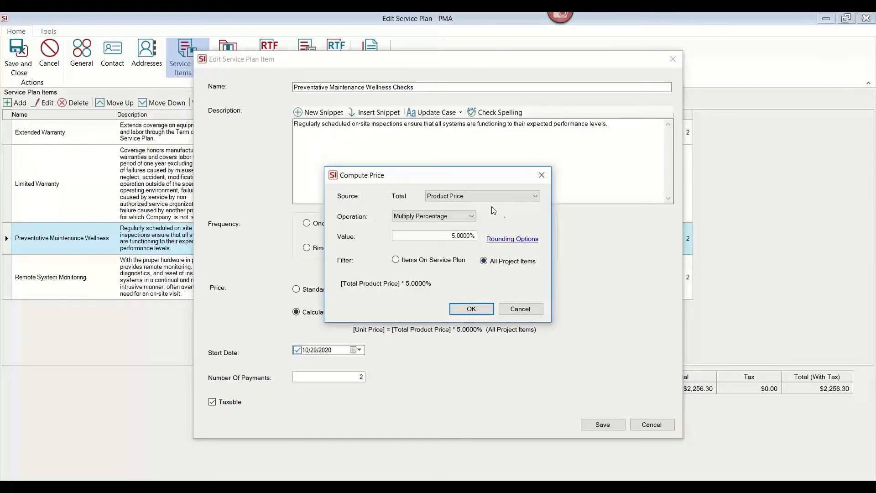
click(514, 201)
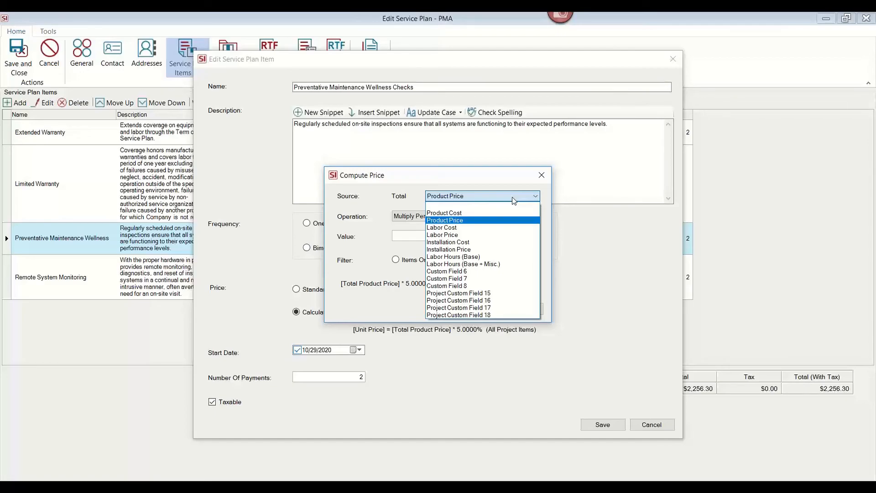
click(511, 182)
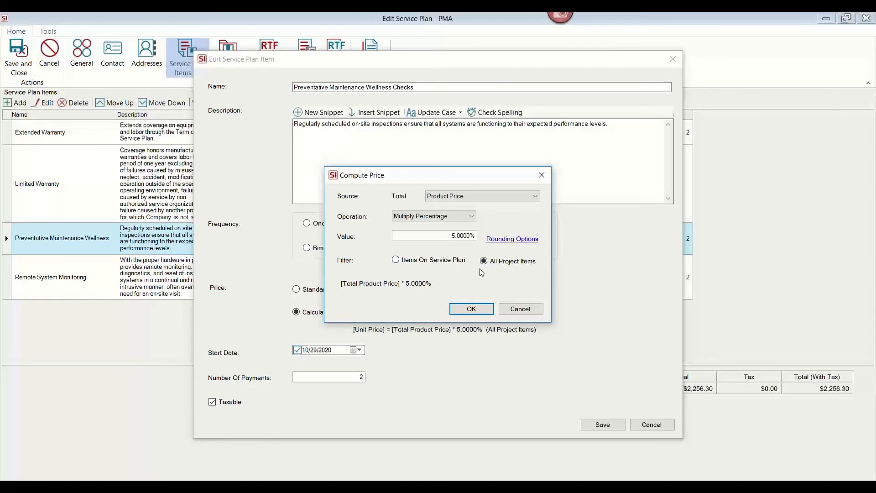
click(471, 309)
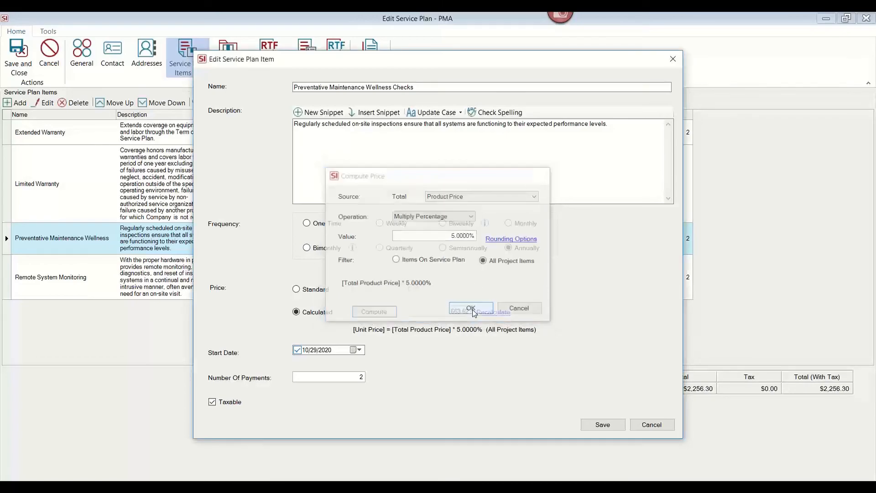
click(591, 426)
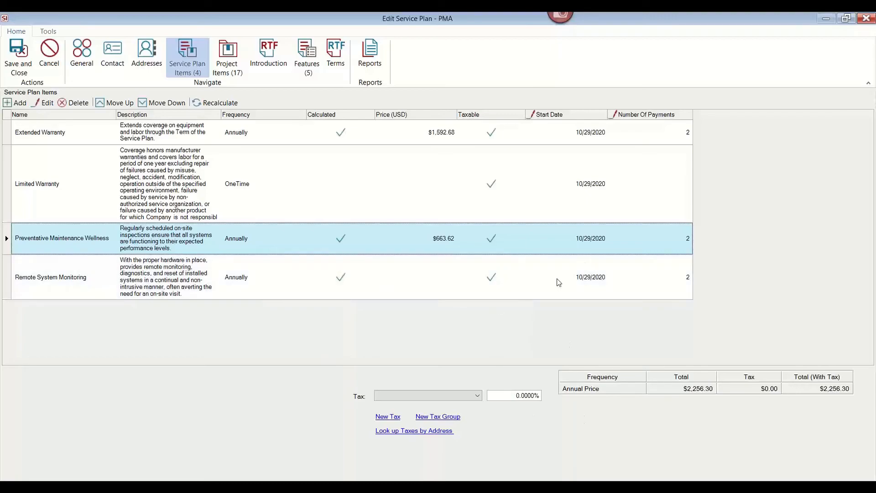
Review the plan's project items and features, then save and close the PMA service plan despite the tax warning.
click(230, 69)
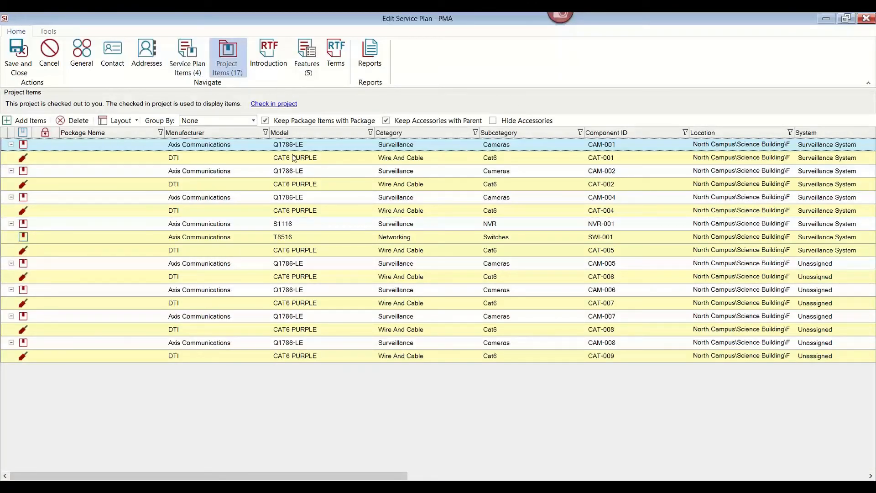
click(312, 69)
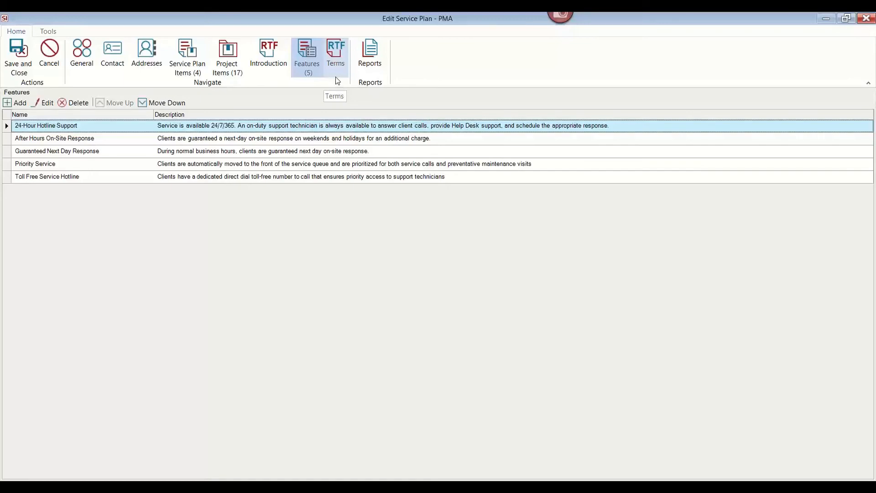
click(26, 67)
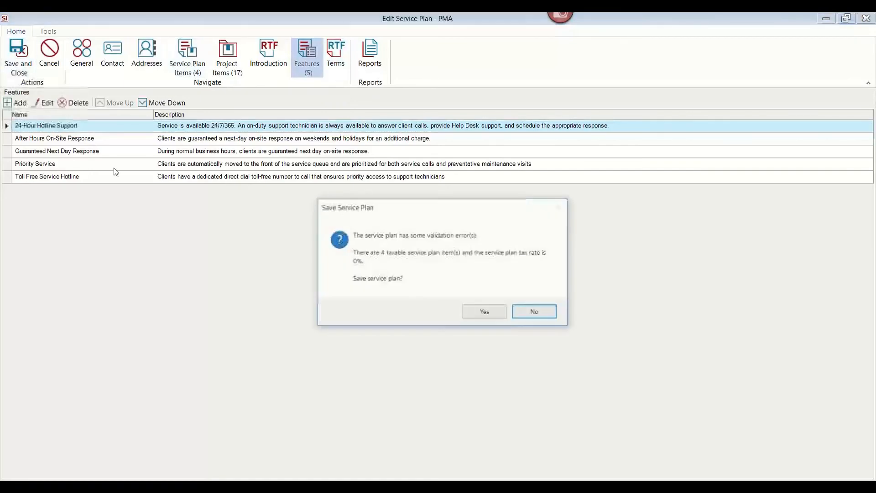
click(492, 317)
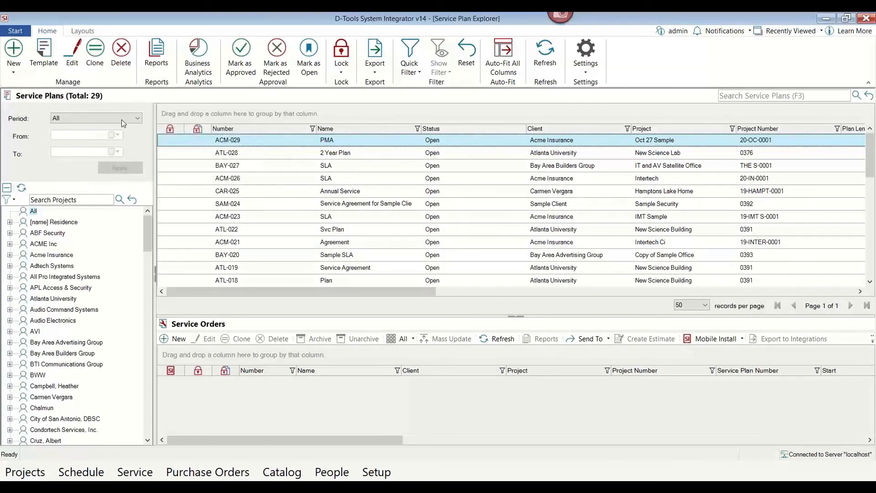
Open Manage Service Orders, open the Fix camera - Entry order, and change its project to IST Sample.
click(15, 31)
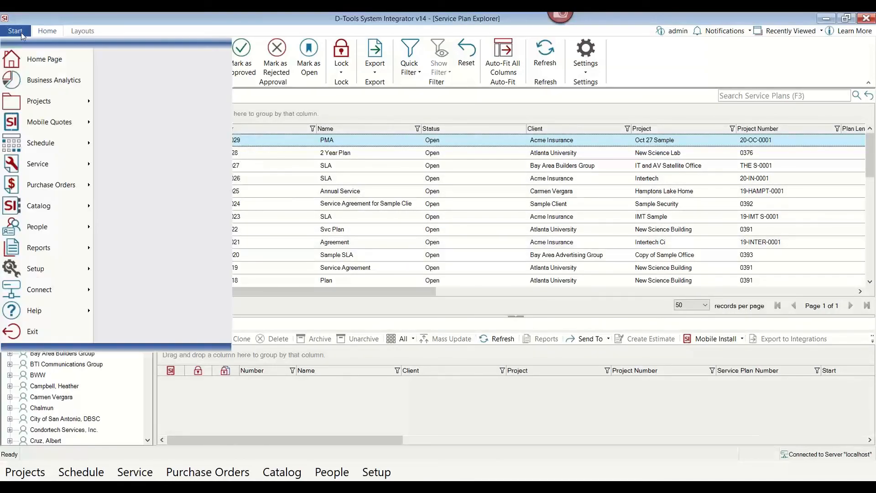
mouse_move(25, 145)
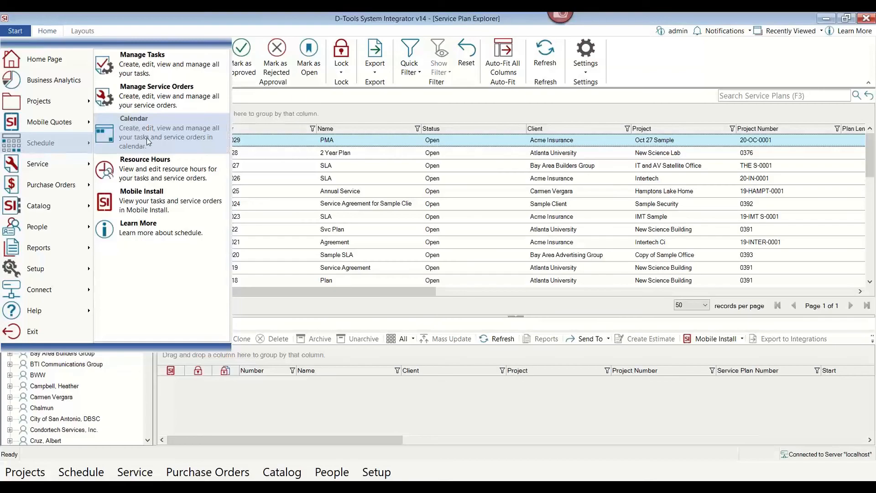
click(163, 104)
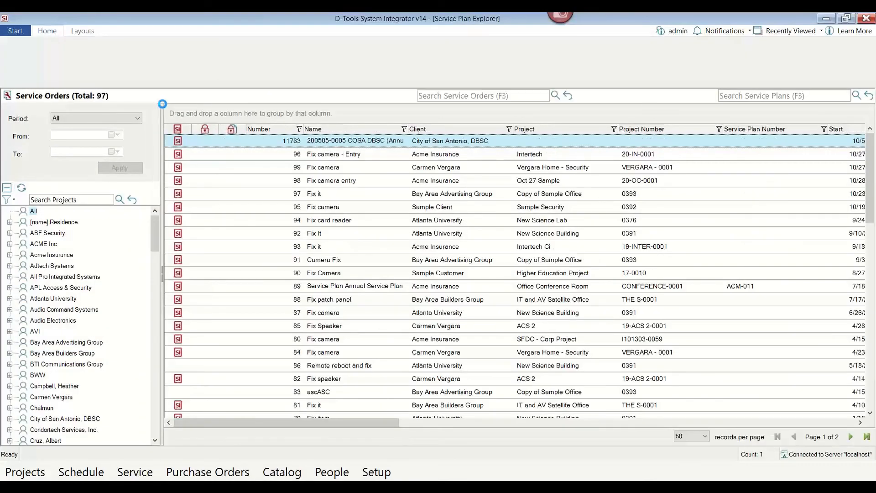
click(311, 156)
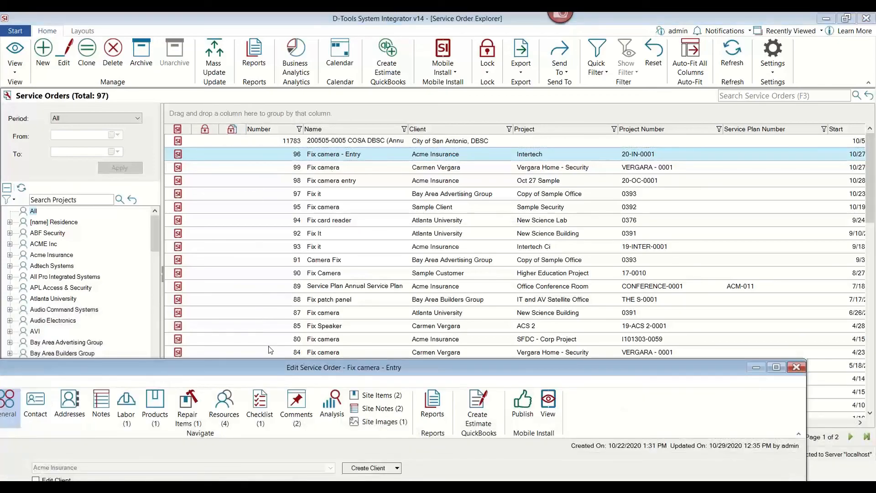
drag(265, 369, 370, 4)
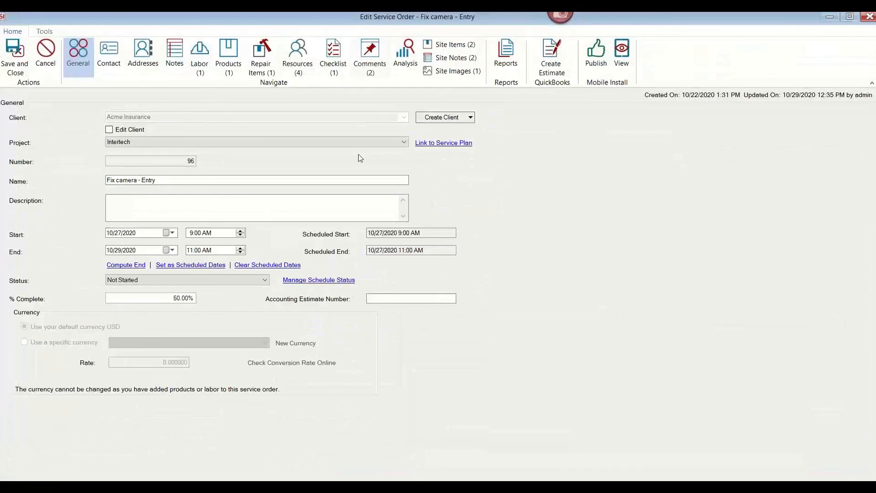
click(228, 142)
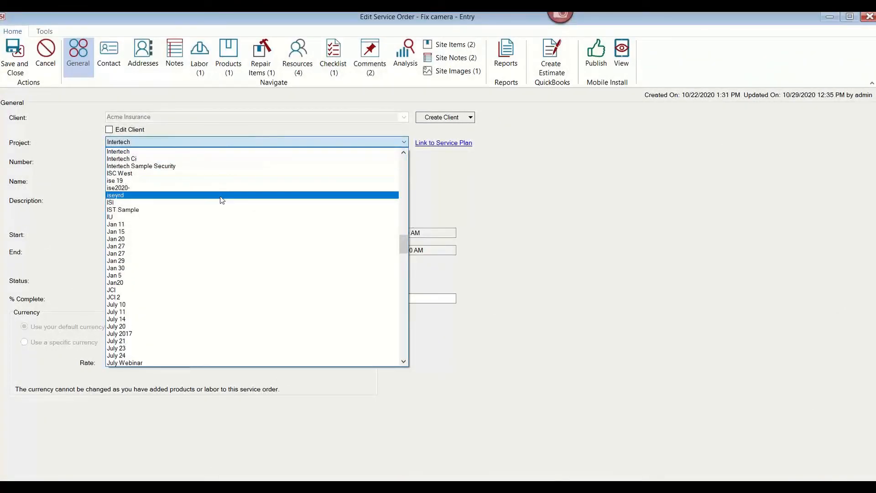
click(218, 209)
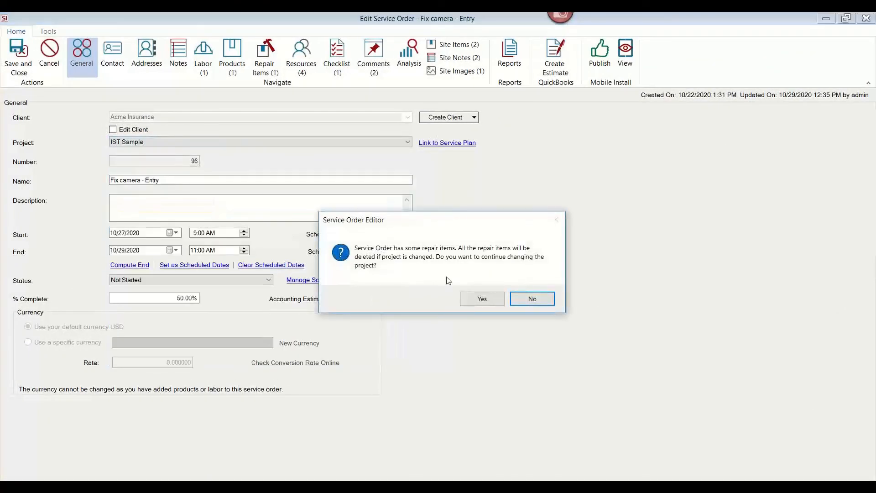
click(482, 299)
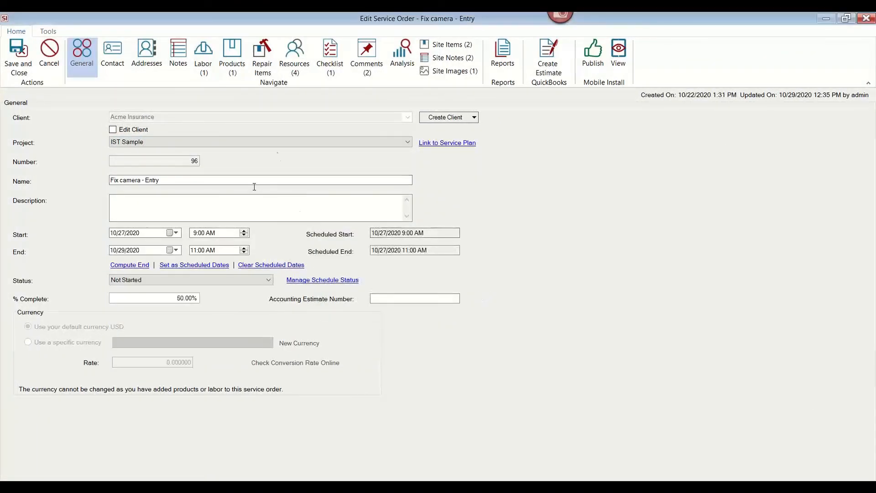
Review the order's labor, products and checklist, then save and close it, publishing to Mobile Install.
click(208, 67)
click(231, 64)
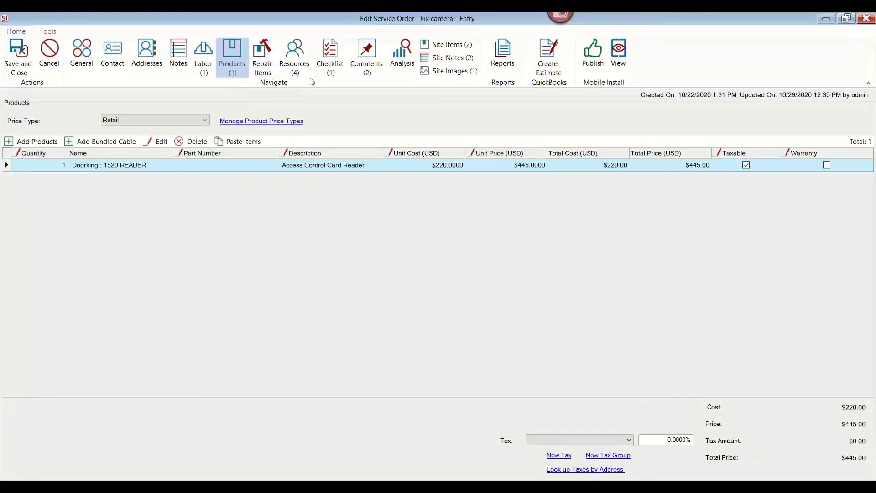
click(329, 69)
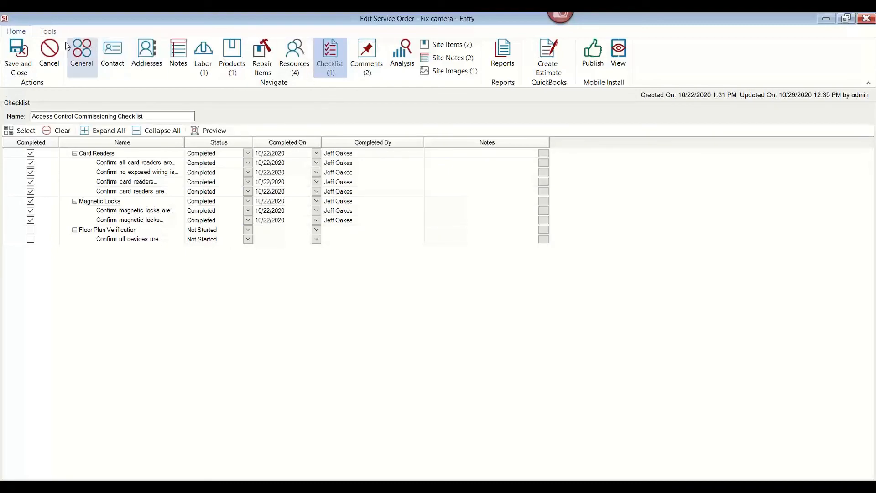
click(13, 57)
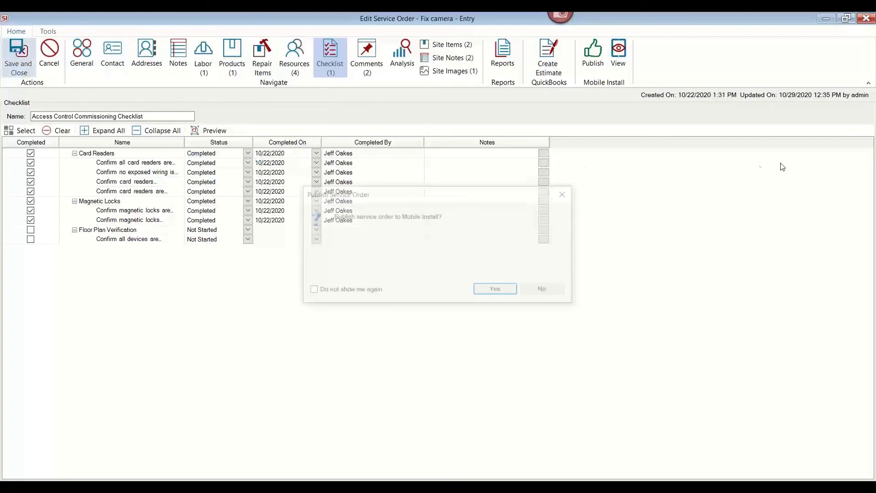
click(513, 293)
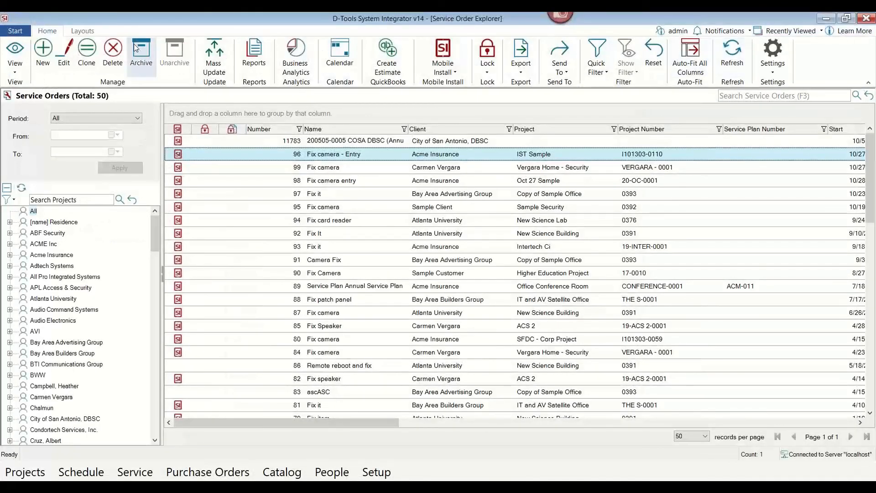
Open Business Analytics and expand the Client, Purchase Order and Task analytics categories.
click(17, 31)
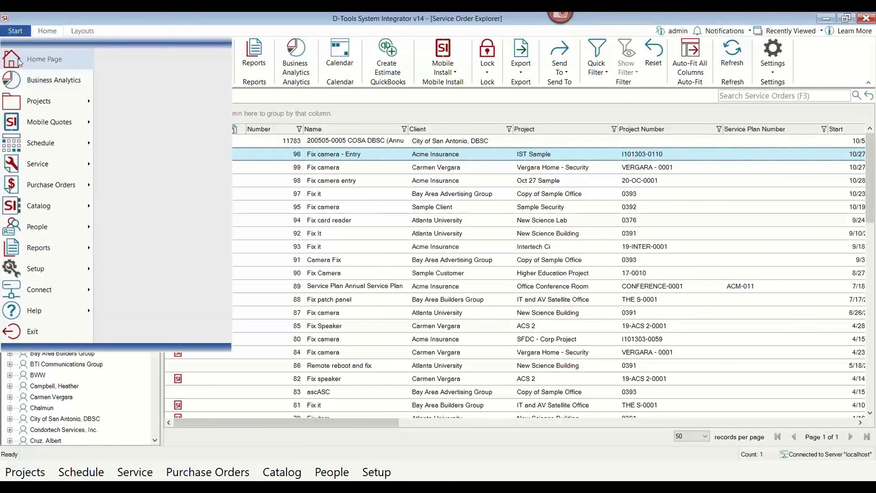
click(24, 82)
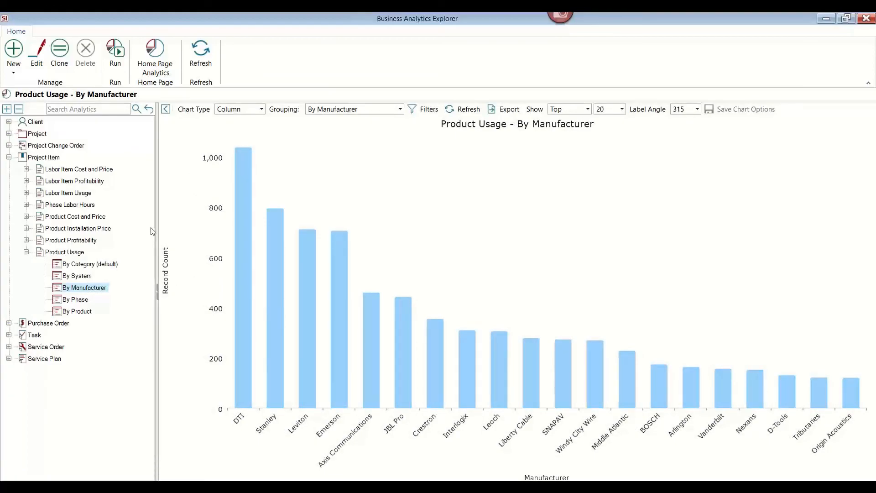
click(8, 147)
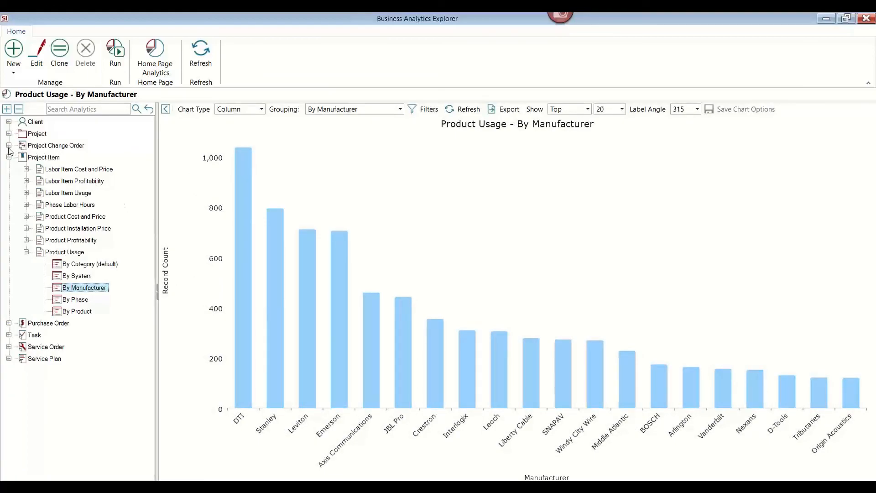
click(9, 122)
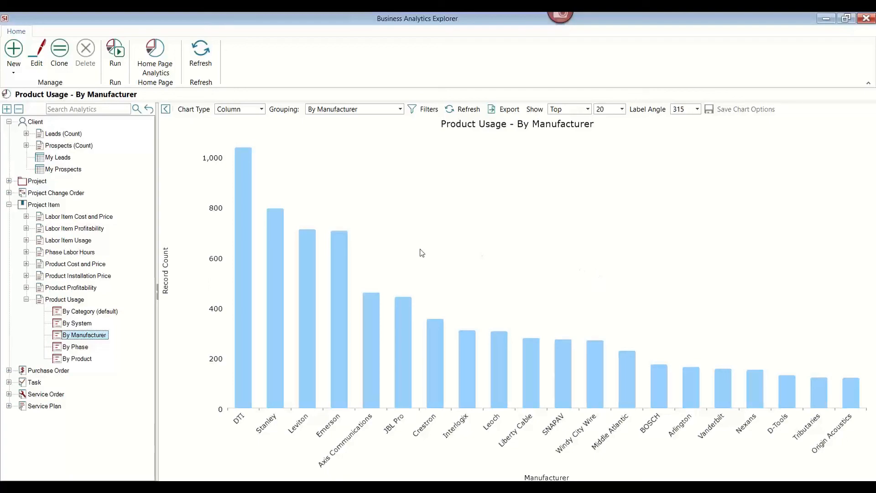
click(9, 371)
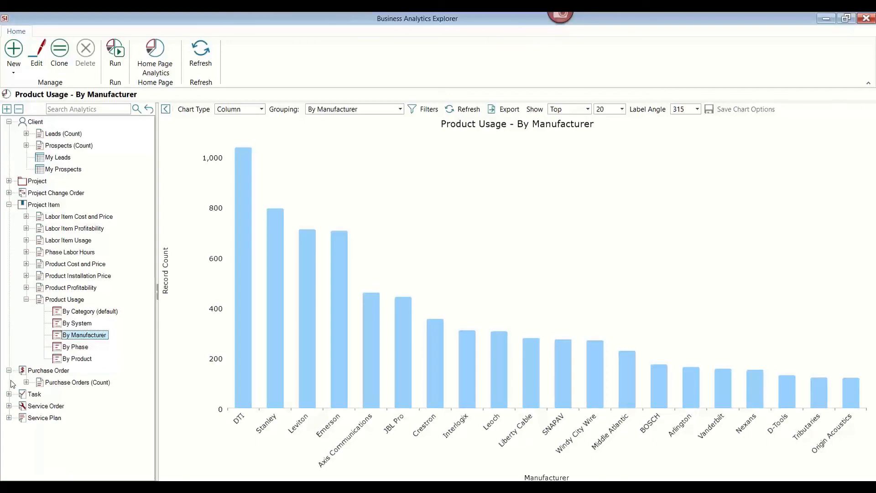
click(9, 395)
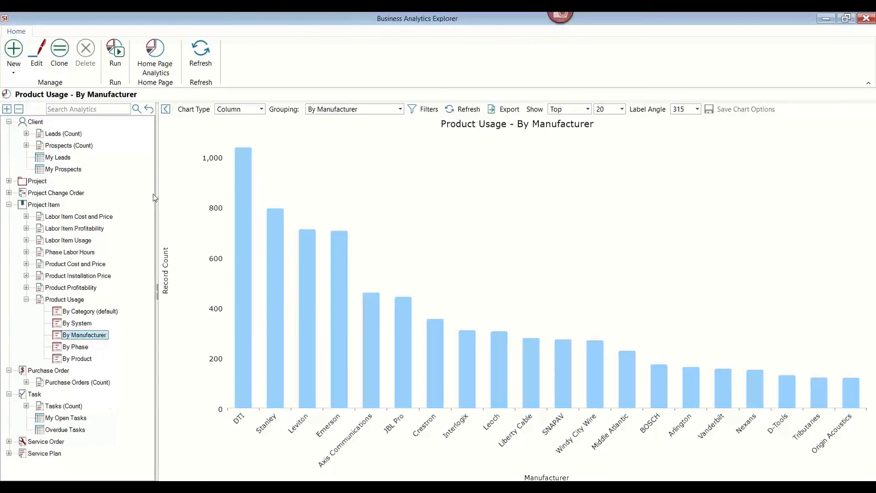
Display the Product Usage by Manufacturer chart as a Pie chart, then close Business Analytics.
click(261, 108)
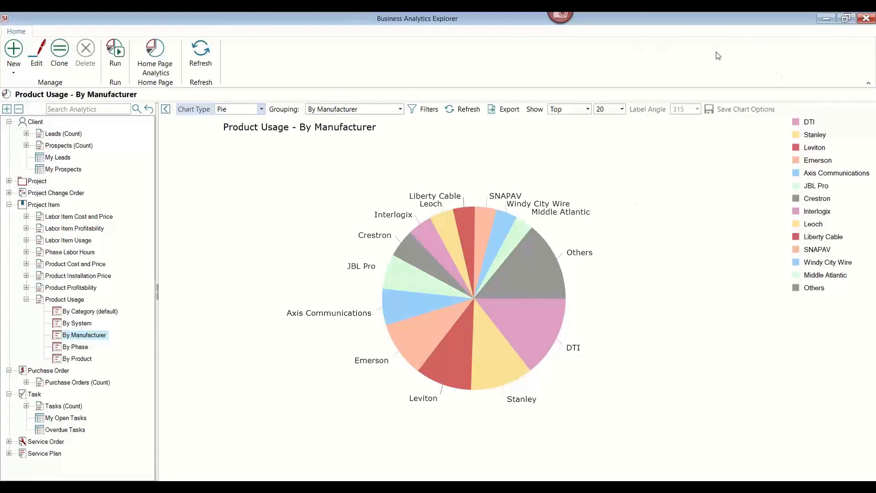
click(866, 21)
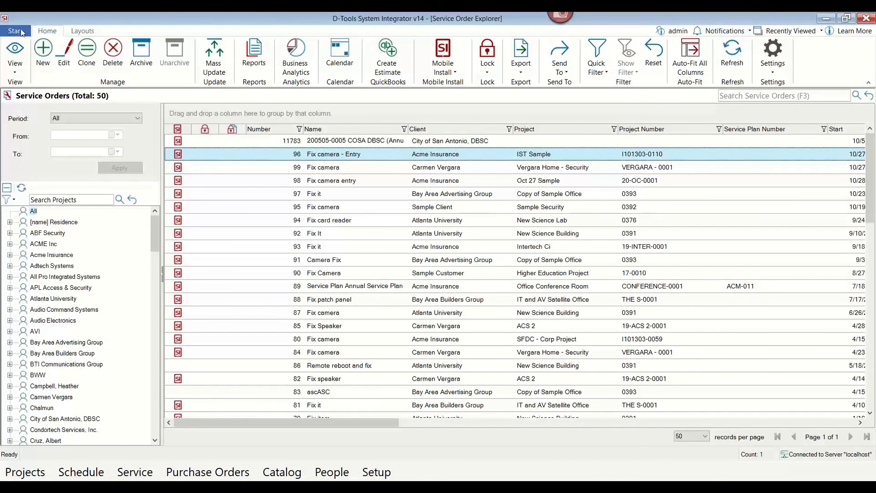
Return to the Home Page.
click(17, 31)
click(43, 59)
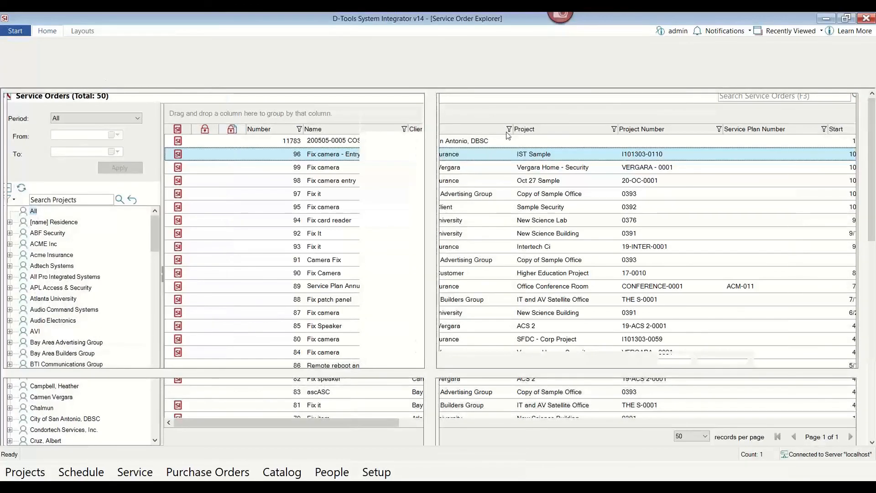